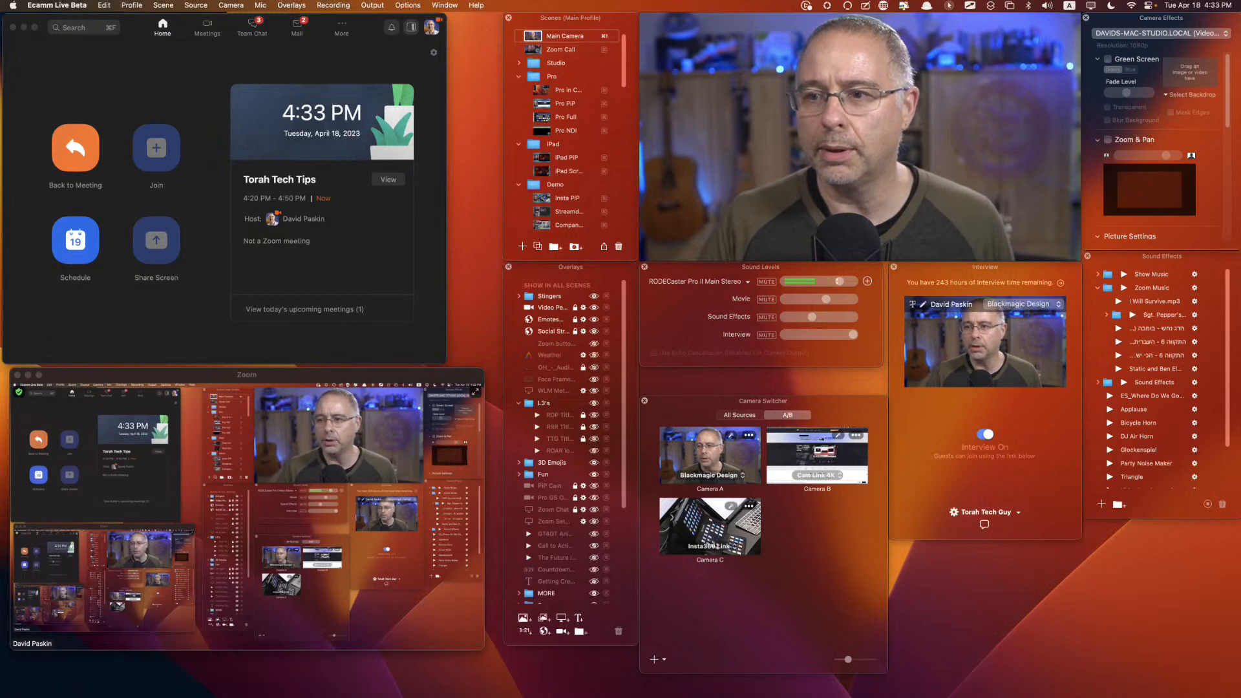
Open the Zoom client's apps section and look through the installed apps
left_click(206, 80)
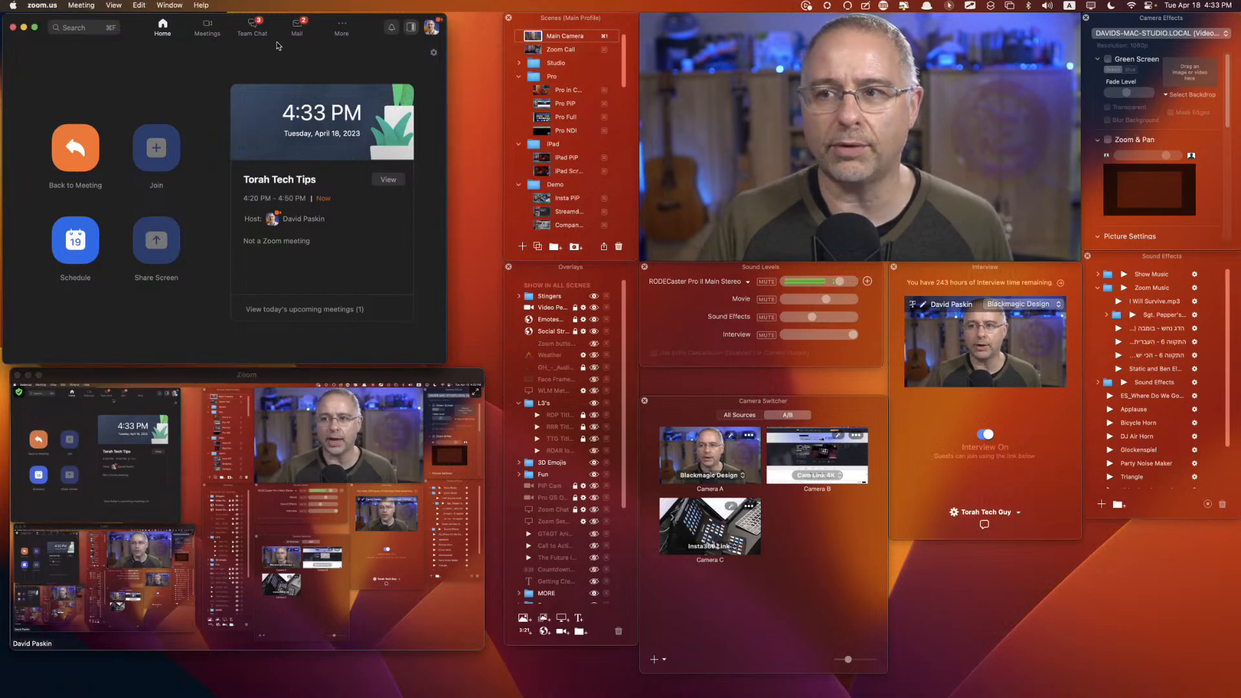
left_click(328, 32)
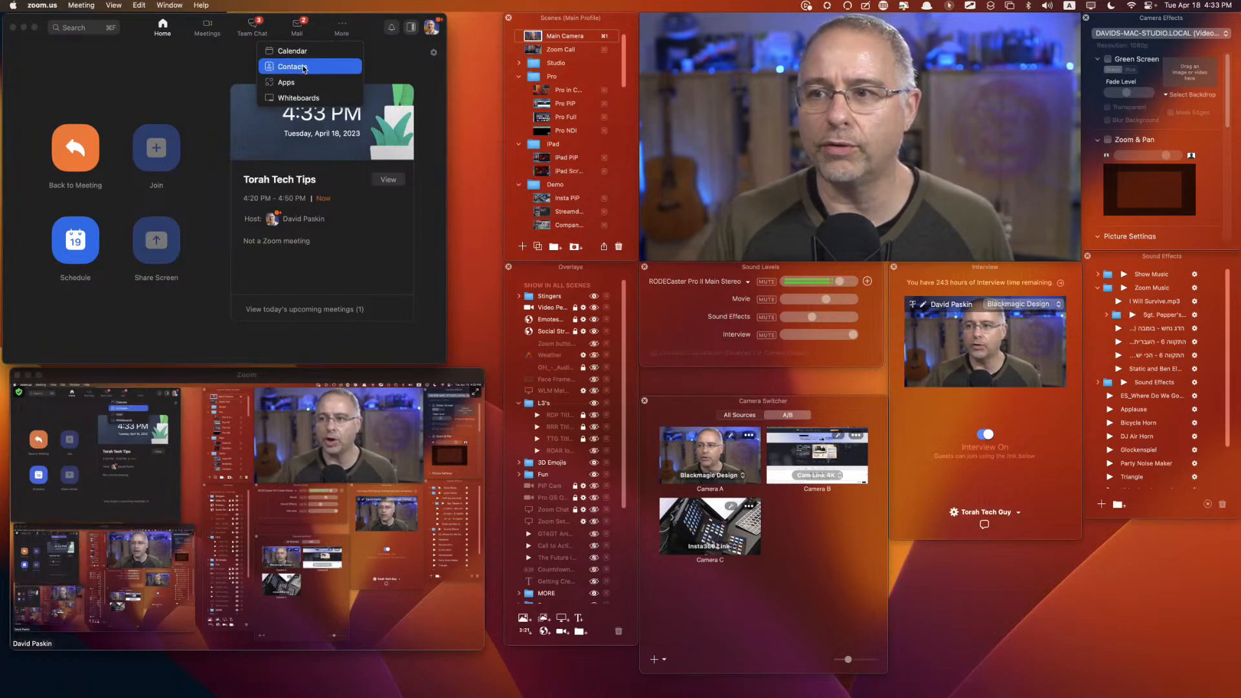
left_click(300, 82)
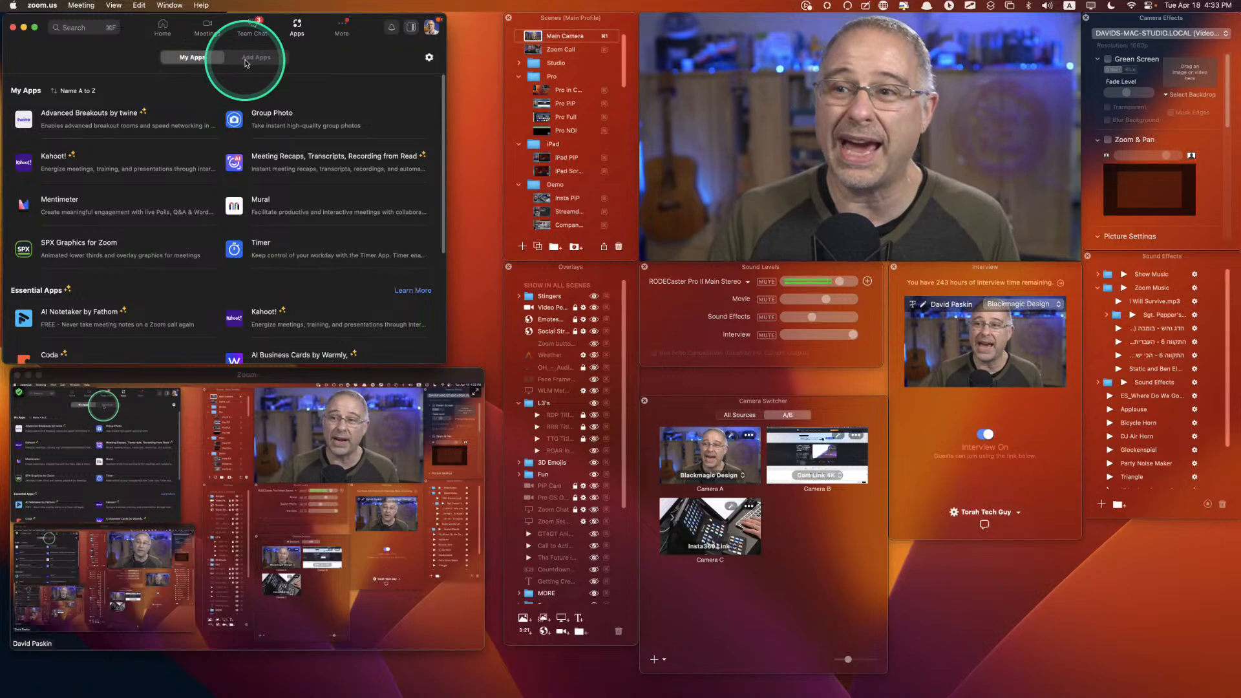
scroll(234, 131, "down", 2)
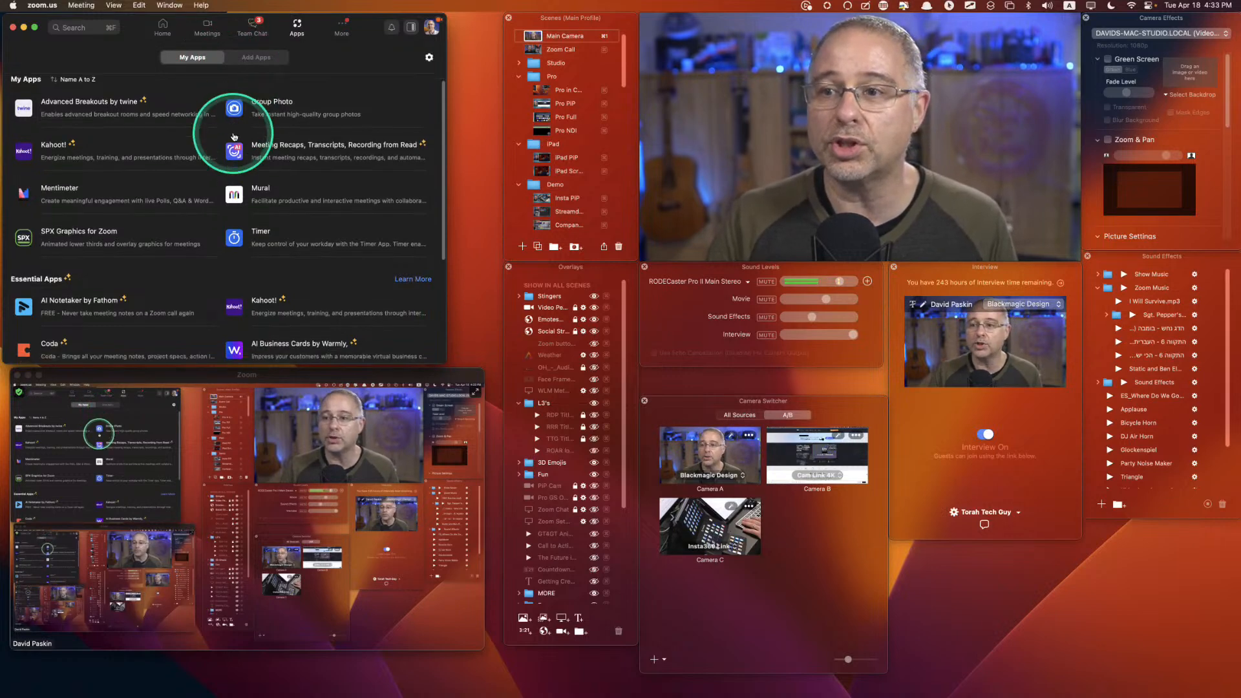
Search the apps available to add for "spx"
left_click(253, 58)
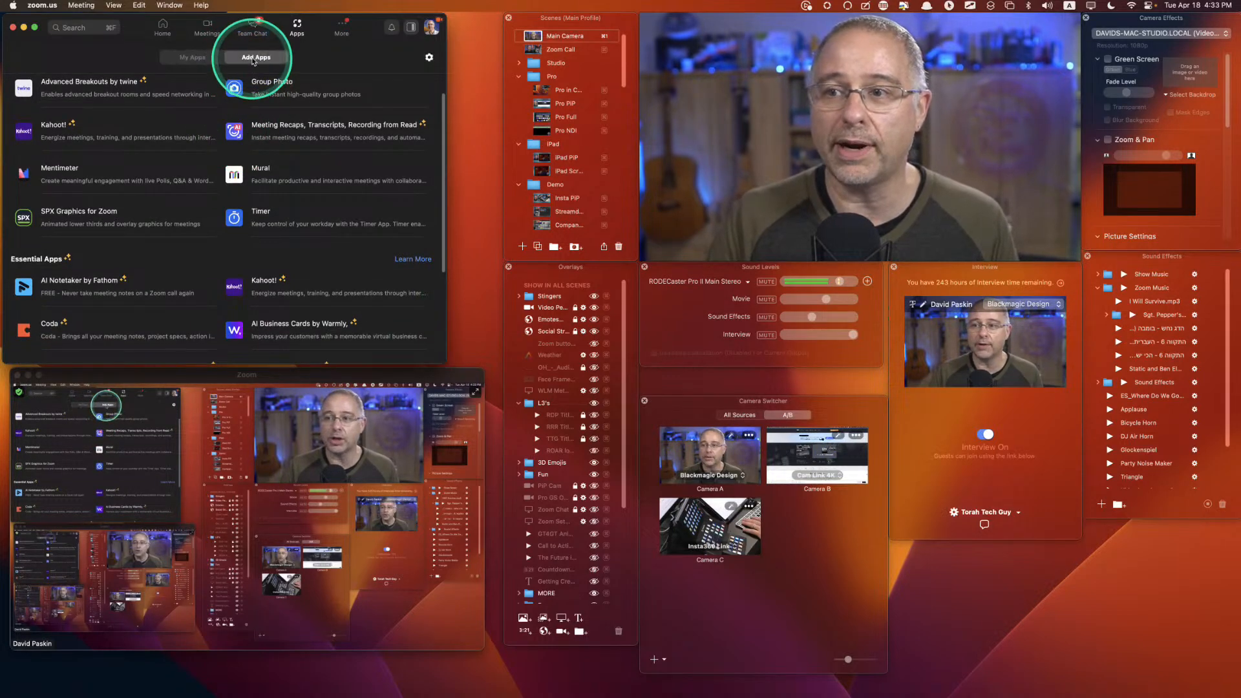
left_click(93, 91)
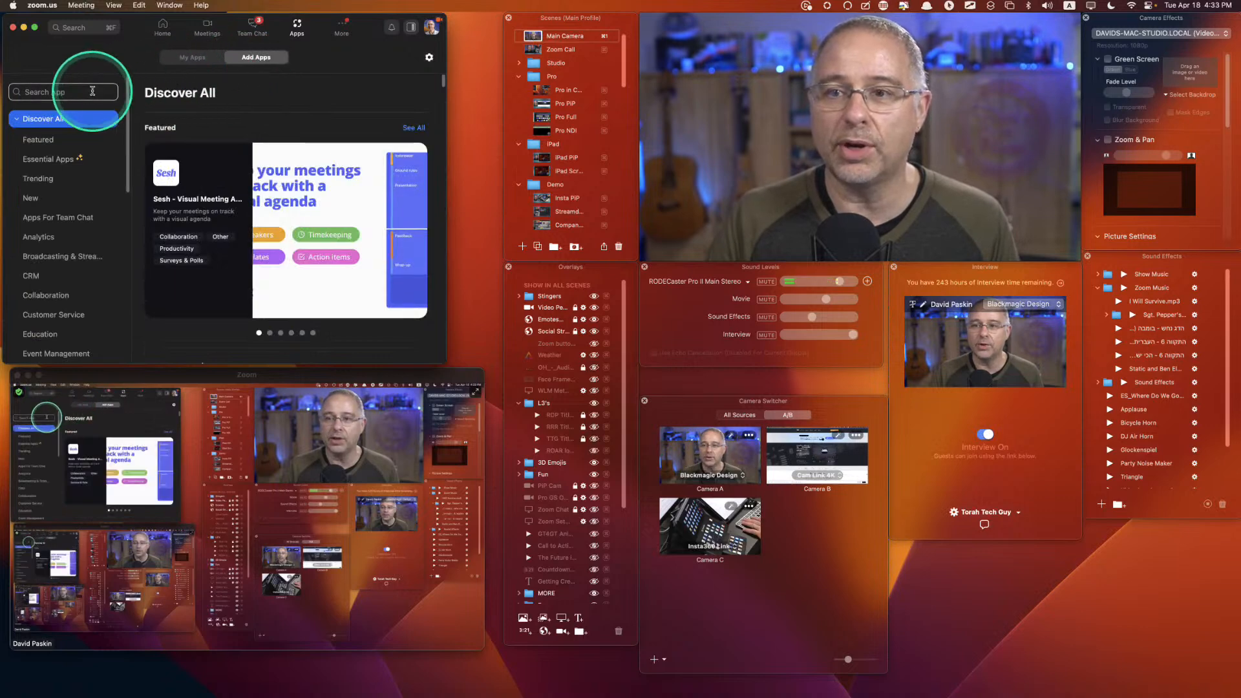
type("spx")
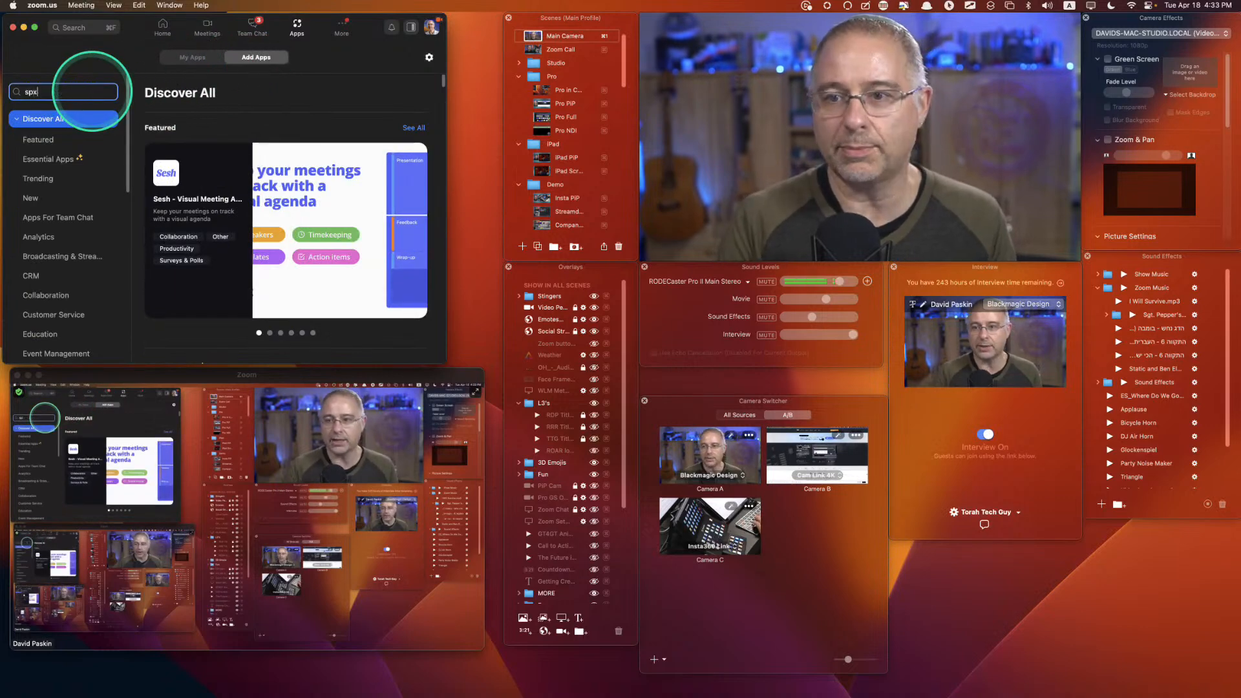
key("Return")
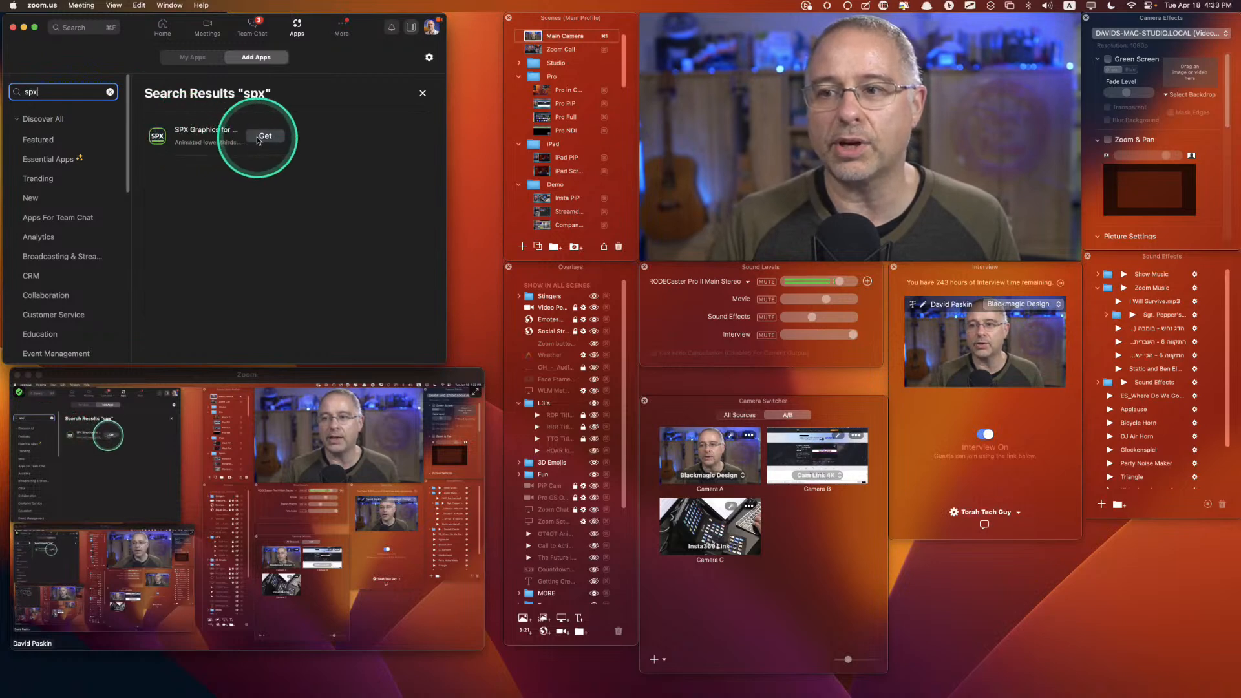
Open SPX Graphics for Zoom from the installed apps and expand its visual style preferences and Pro licensed version sections
left_click(191, 57)
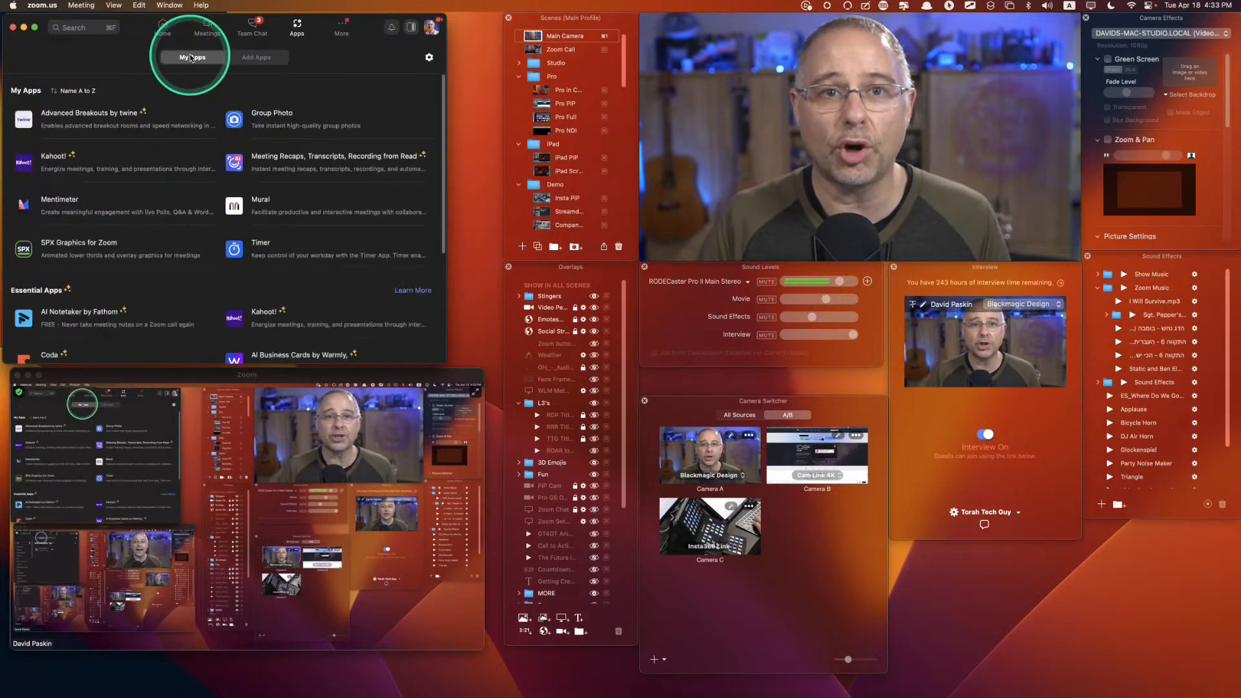
left_click(83, 245)
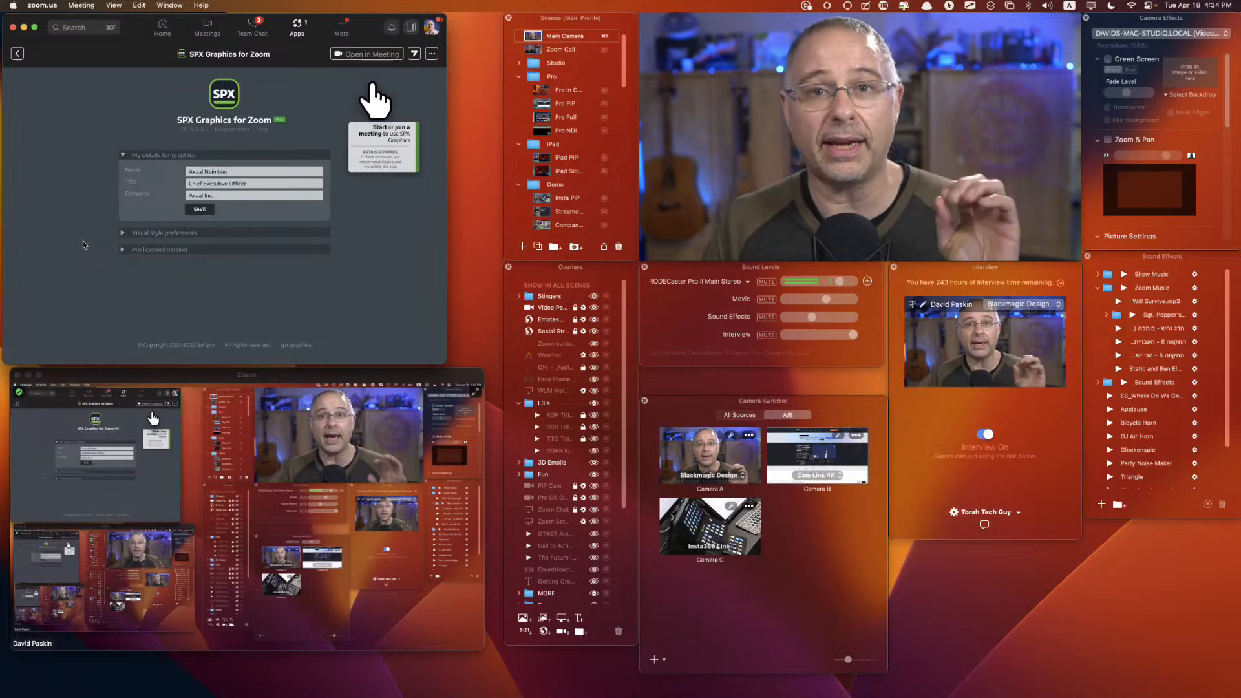
left_click(101, 230)
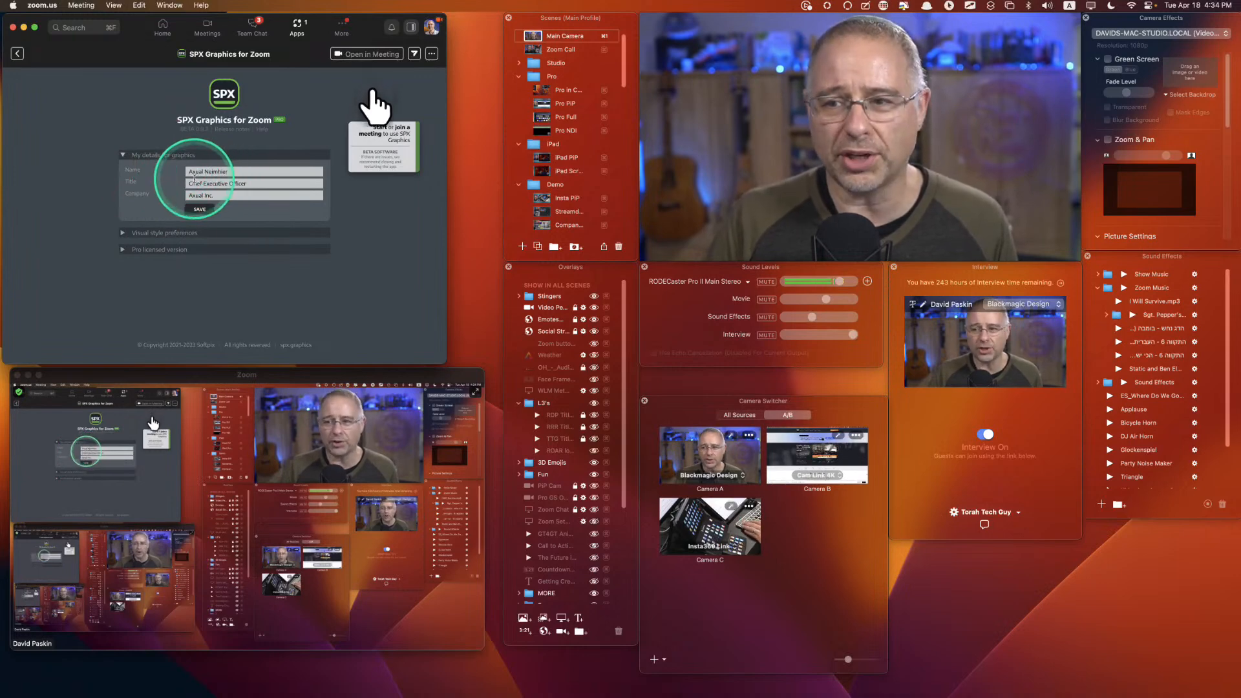
key("ctrl")
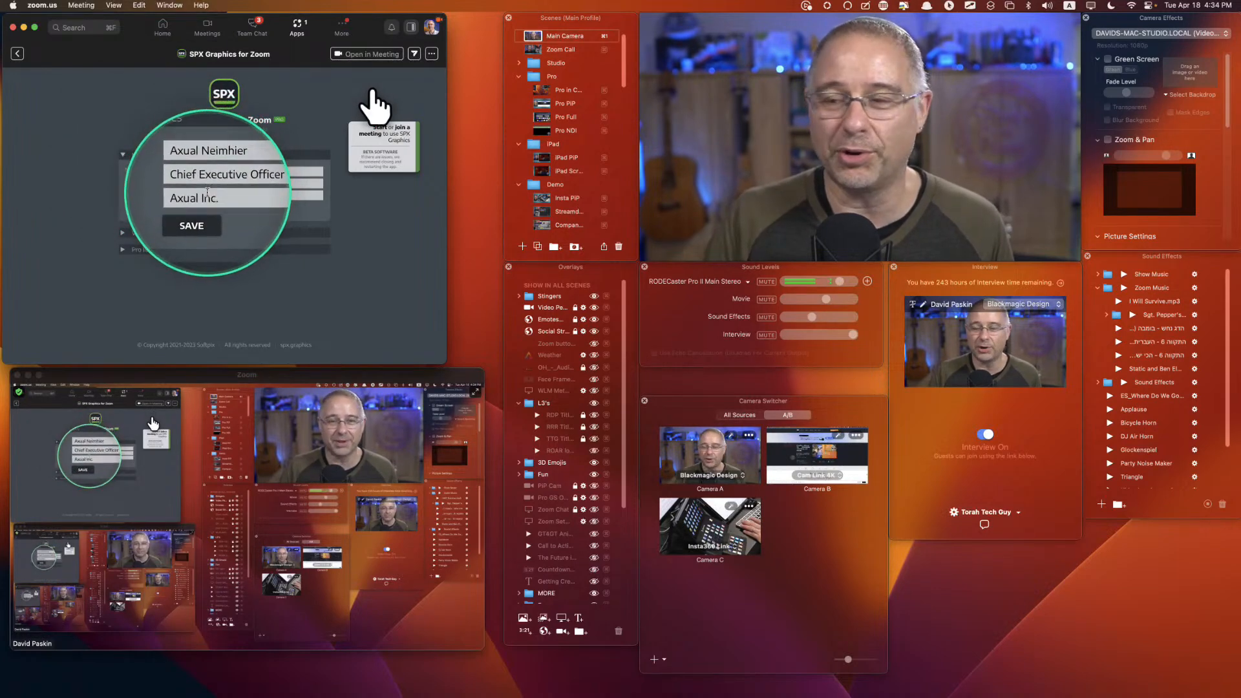
key("ctrl")
left_click(157, 234)
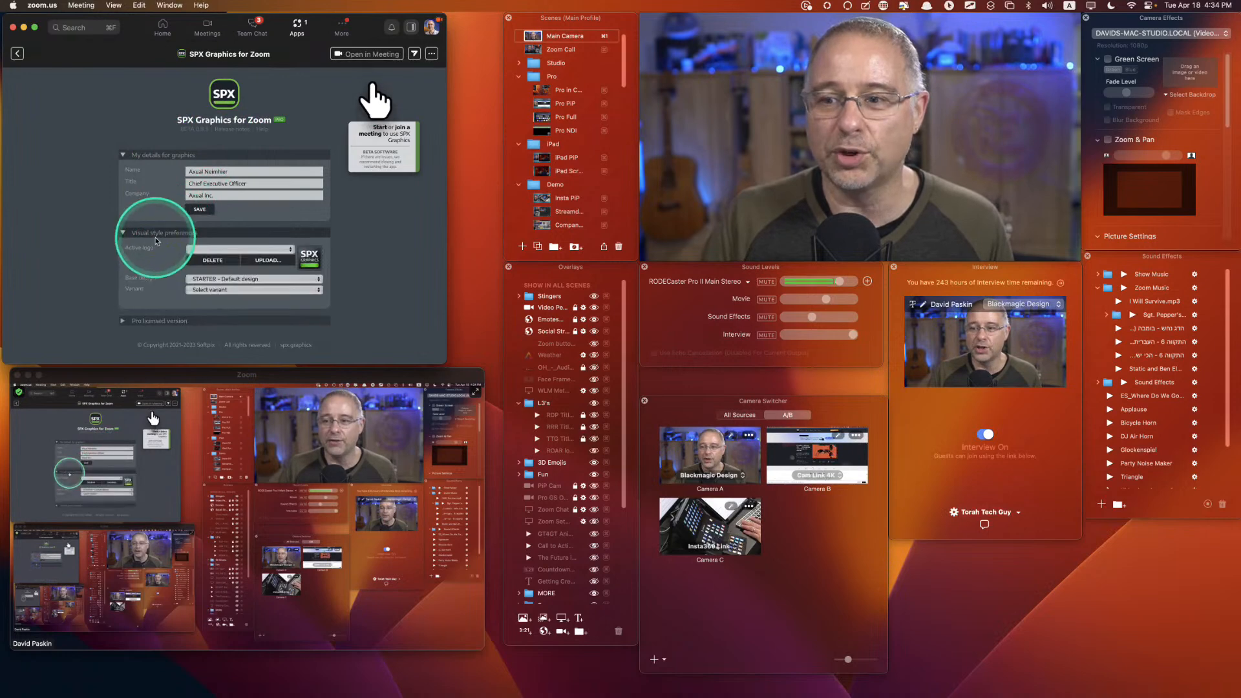
left_click(161, 321)
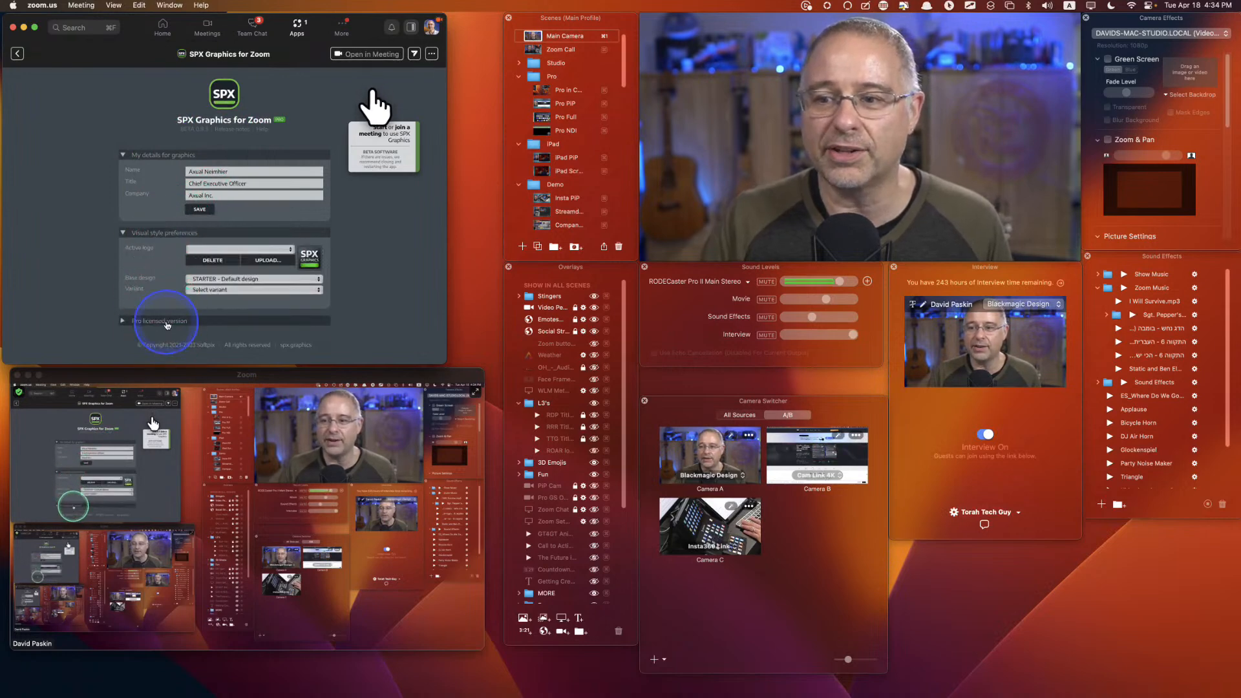
scroll(182, 320, "down", 3)
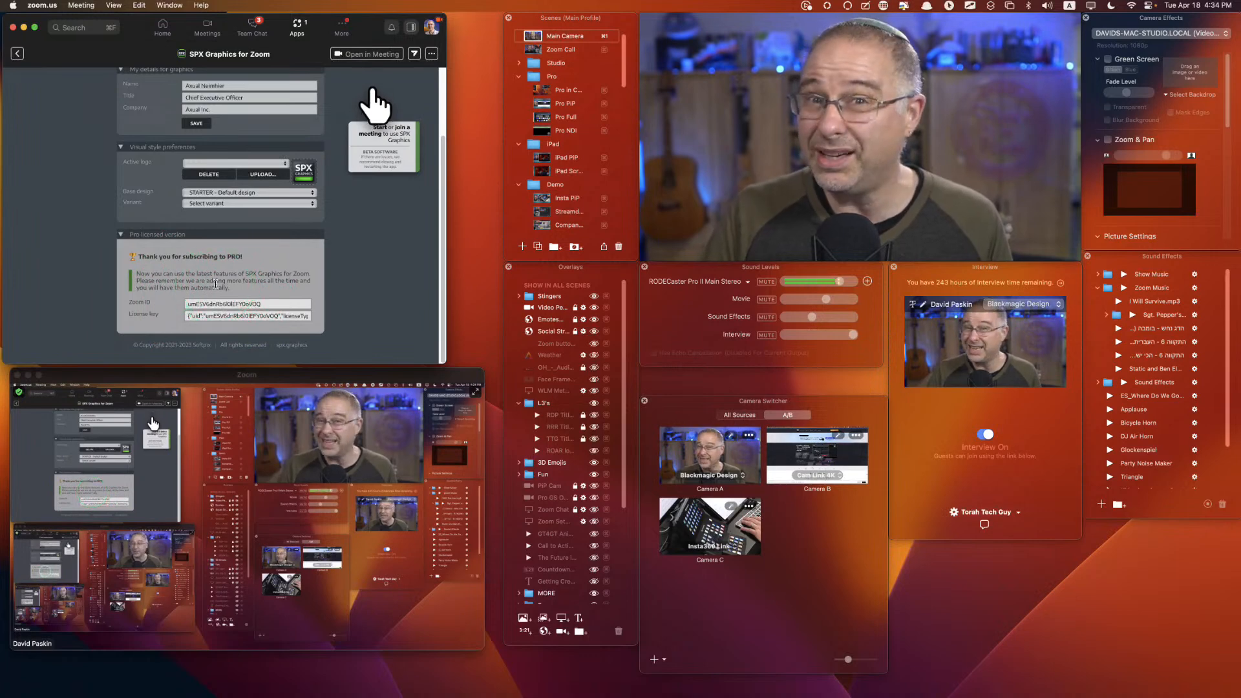
left_click(215, 283)
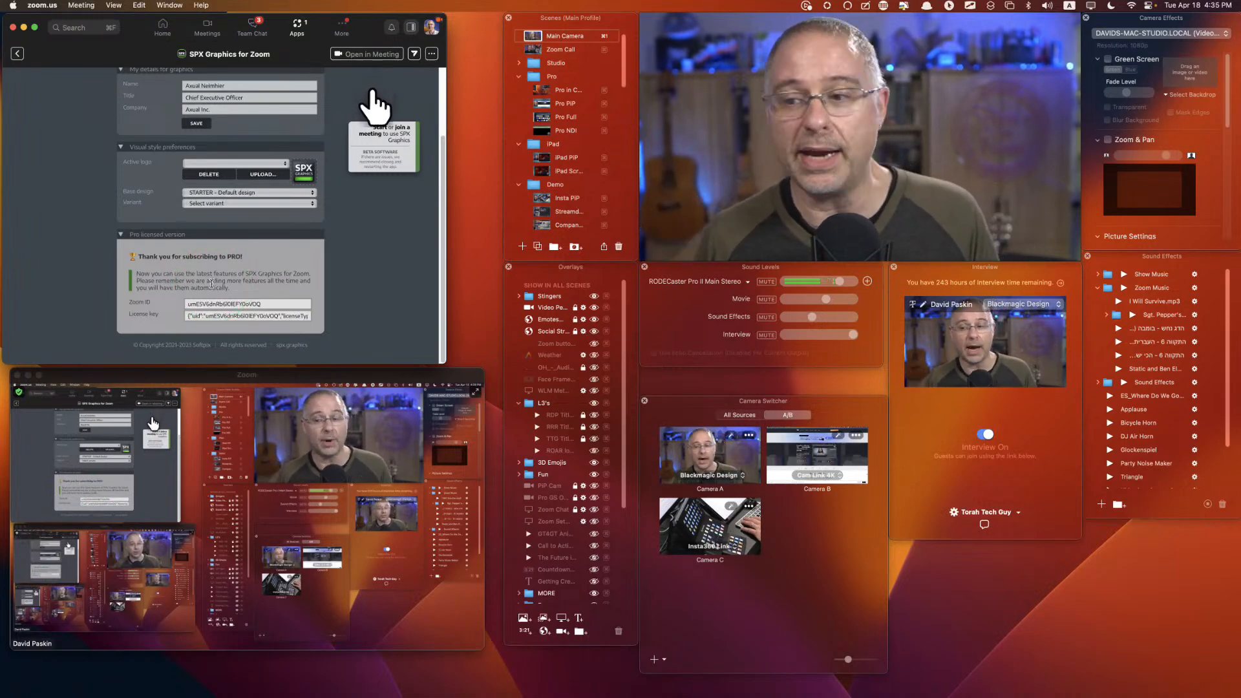
left_click(233, 307)
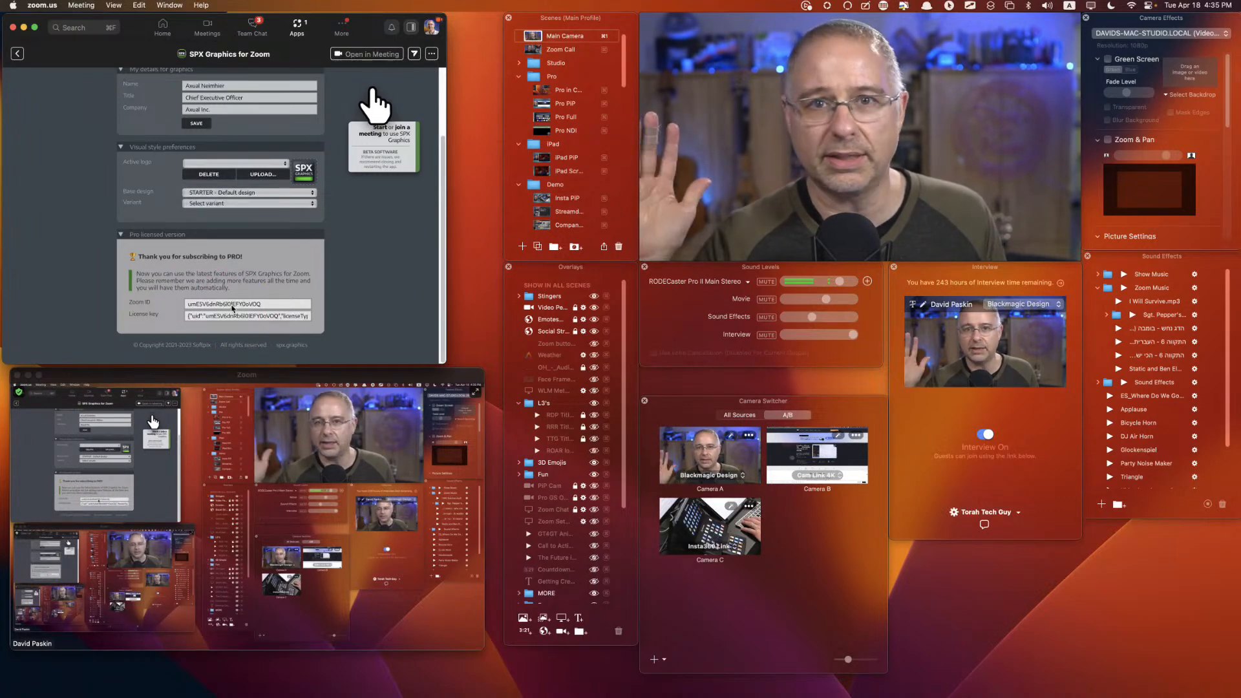
left_click(230, 306)
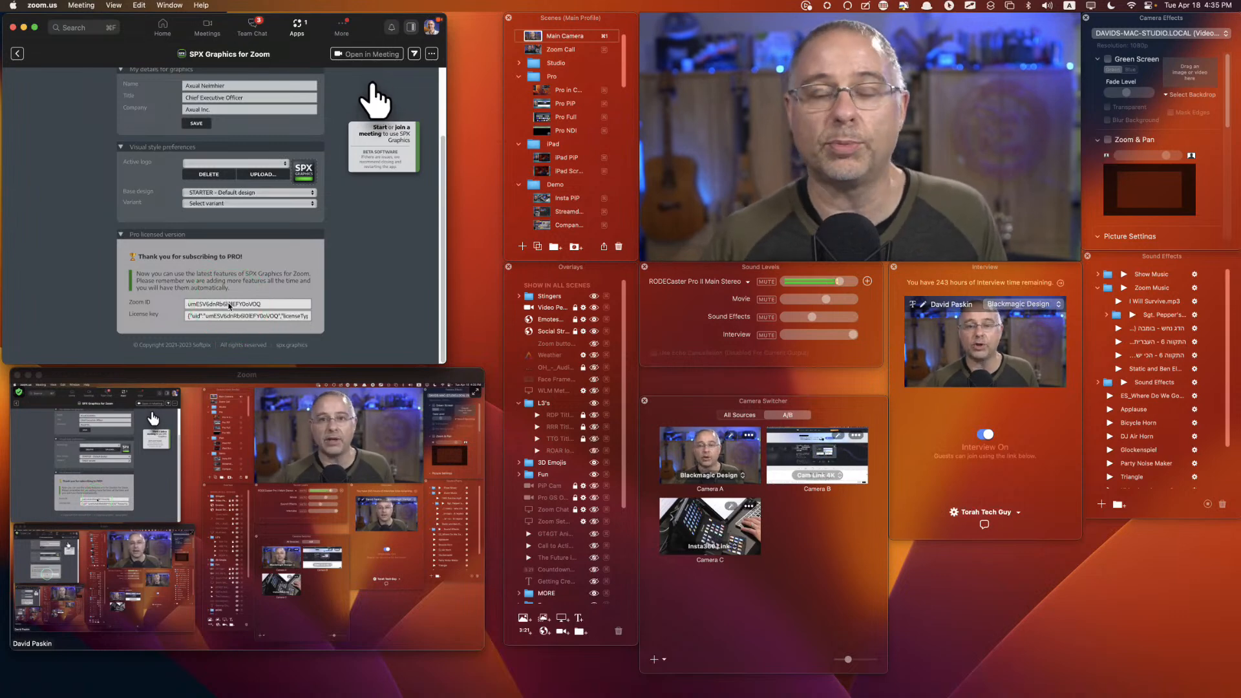
mouse_move(230, 307)
left_mouse_down()
mouse_move(351, 263)
mouse_move(365, 240)
left_mouse_up()
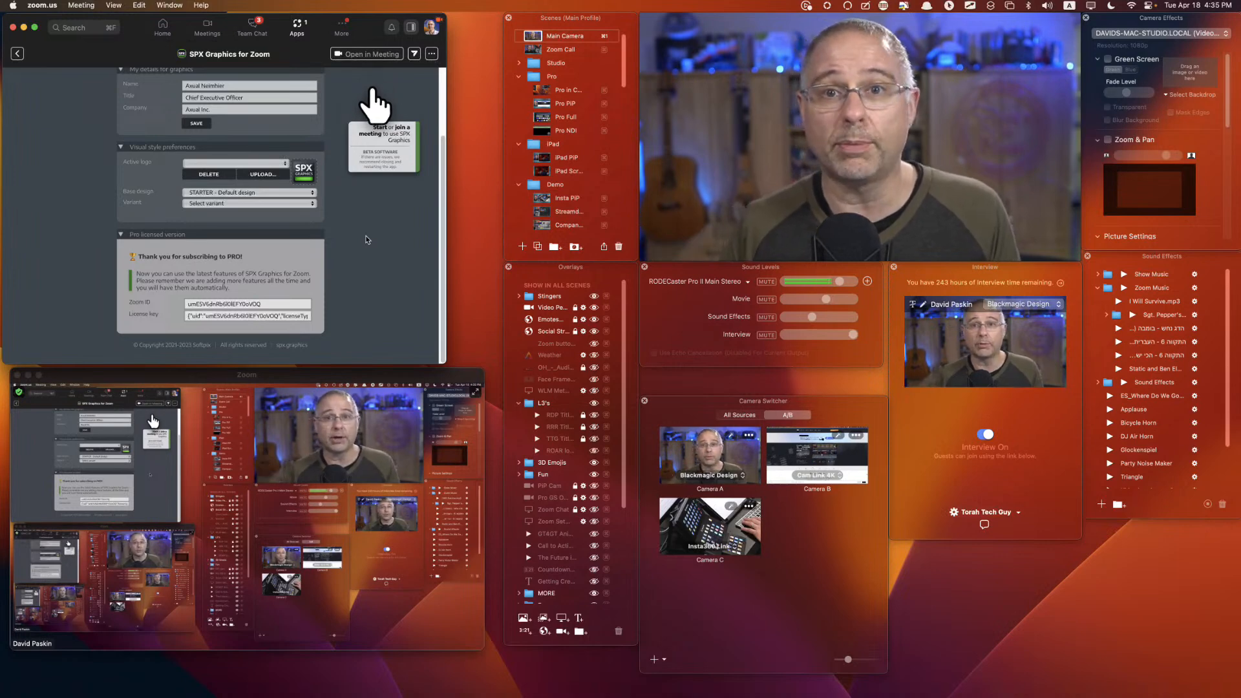
left_click(381, 223)
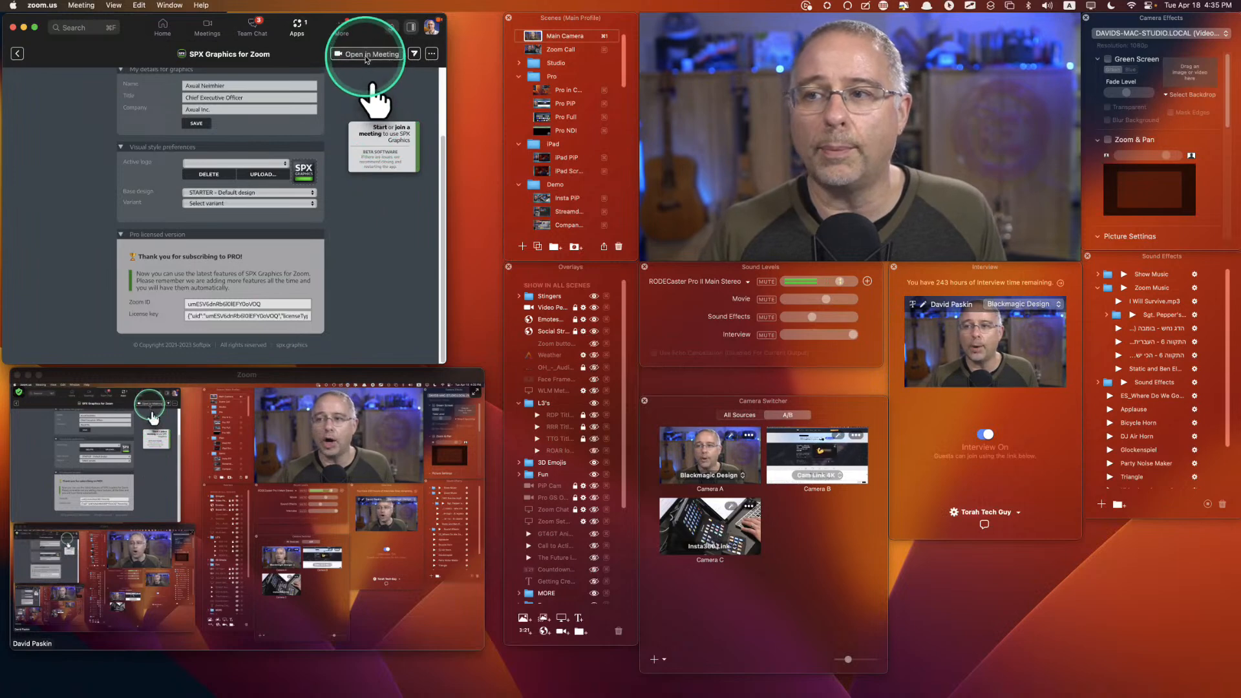
Open SPX Graphics in the current meeting and position its control window over the Zoom client window
left_click(366, 60)
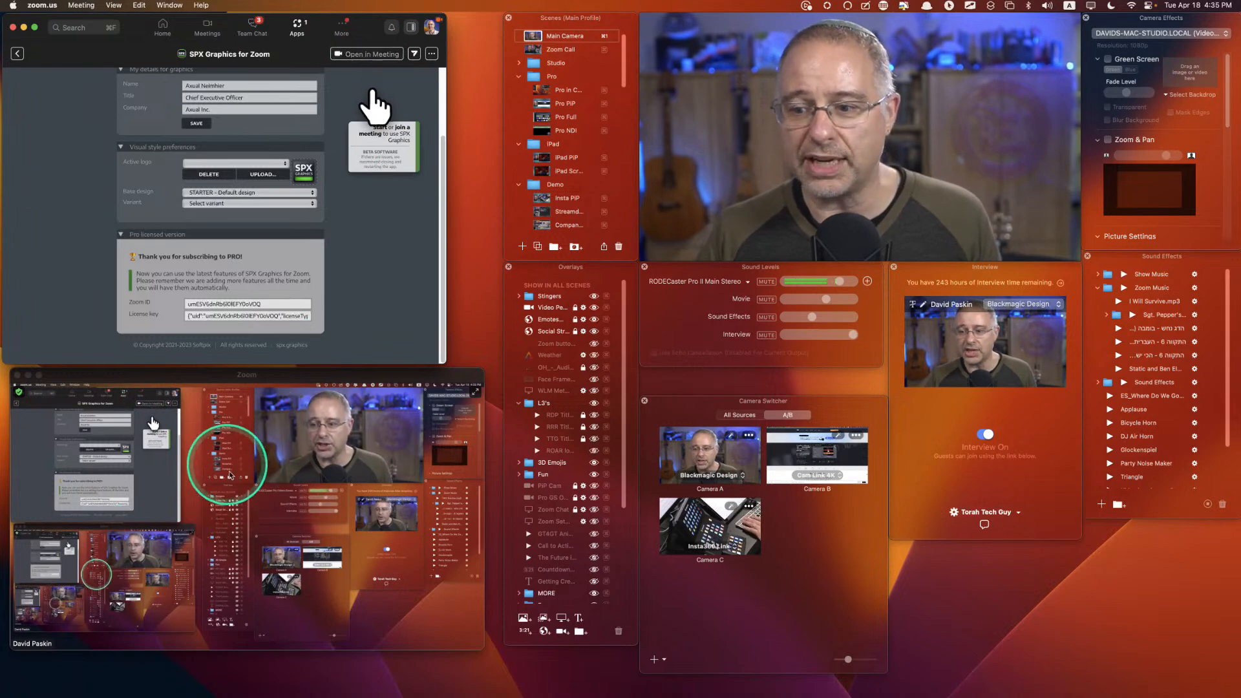
left_click(370, 58)
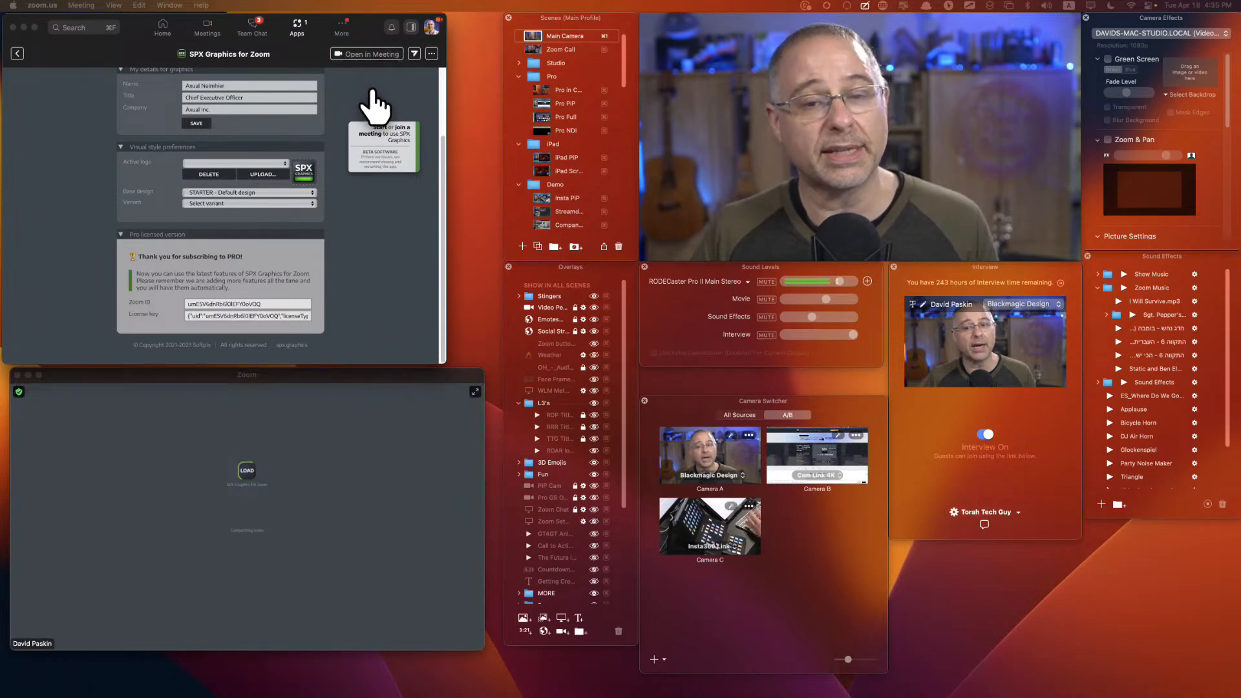
left_click_drag(111, 108, 319, 68)
left_click(396, 155)
left_click(400, 162)
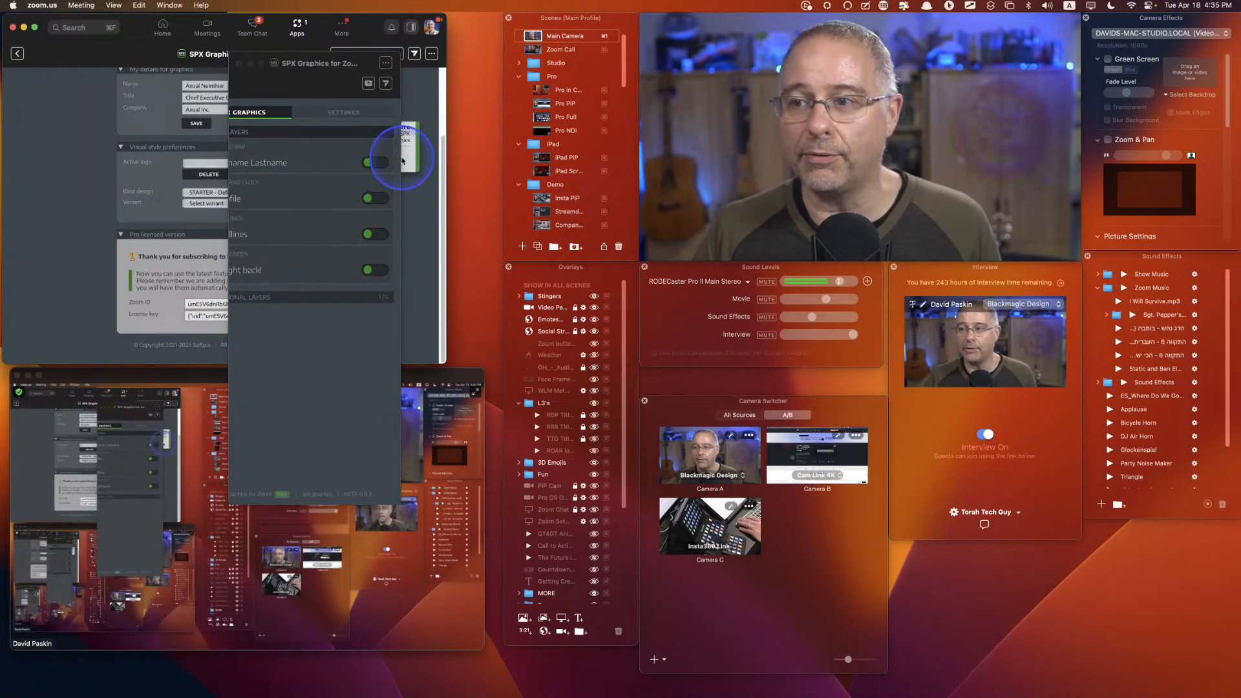
left_click_drag(399, 162, 581, 153)
left_click_drag(512, 73, 371, 28)
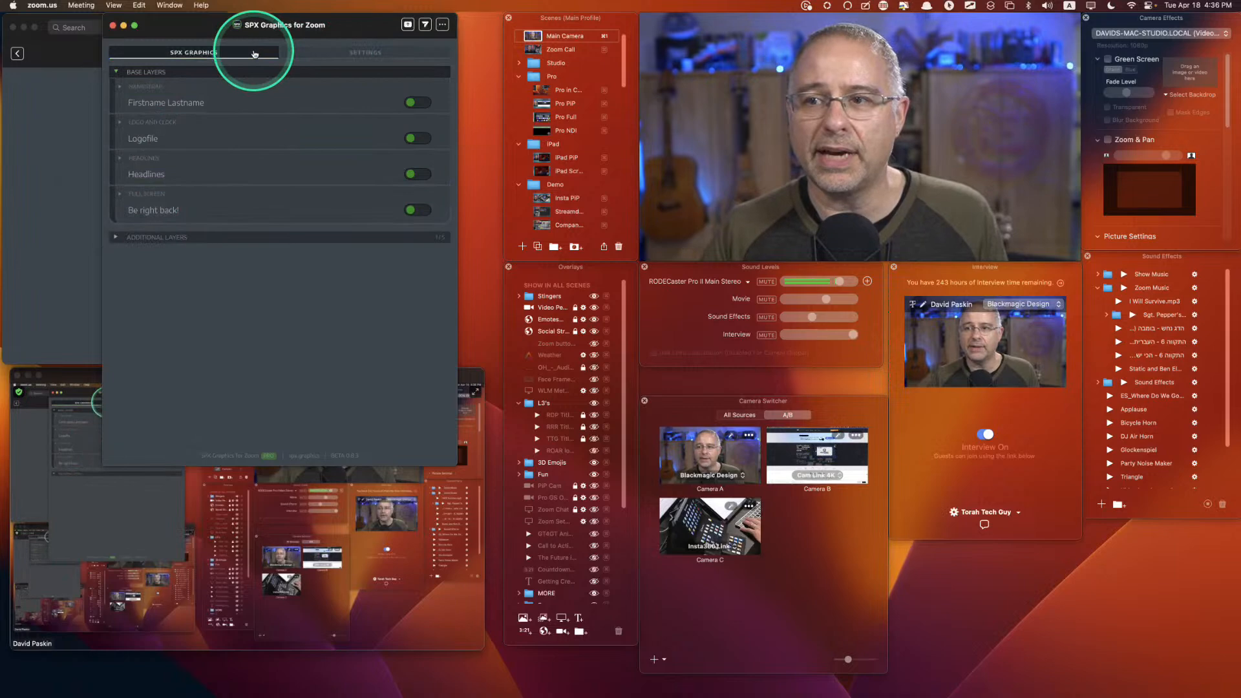
left_click(306, 56)
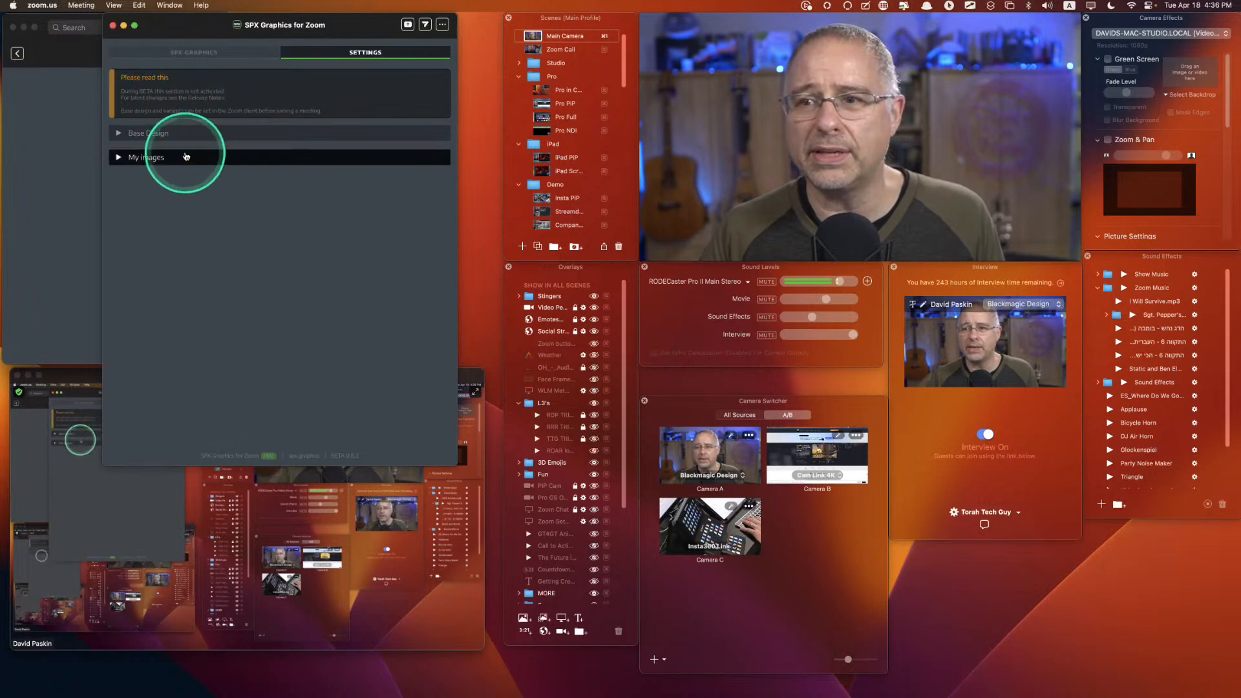
left_click(174, 52)
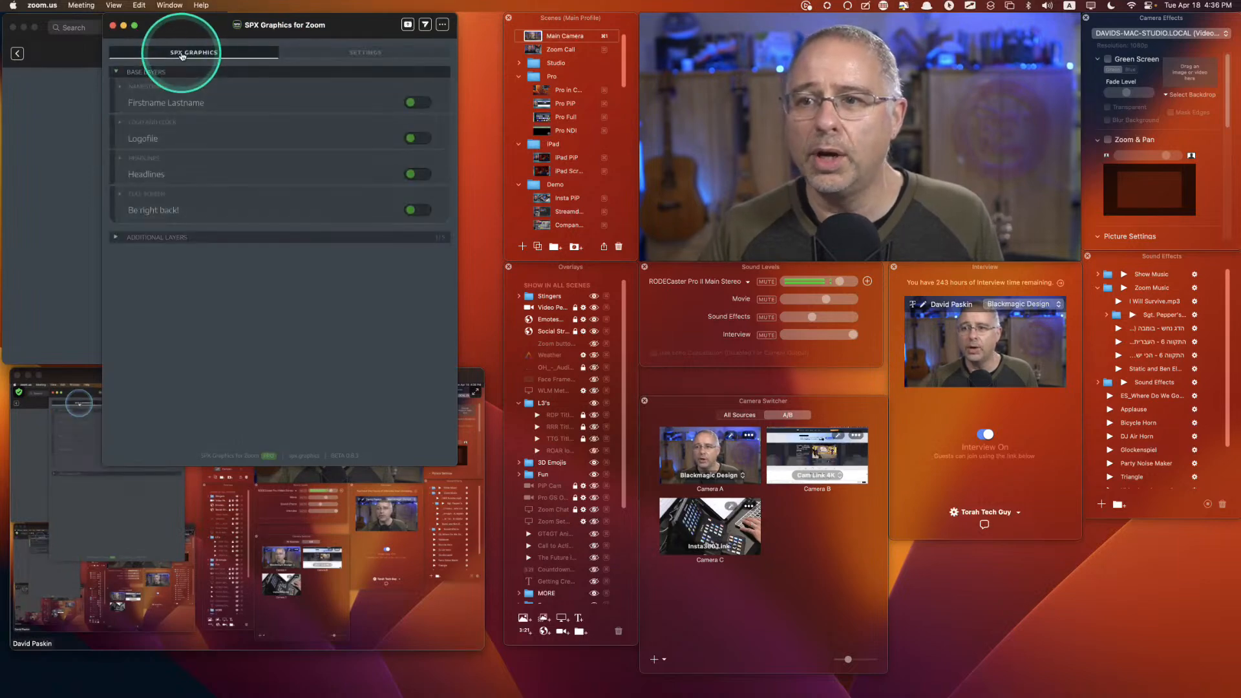
left_click(148, 88)
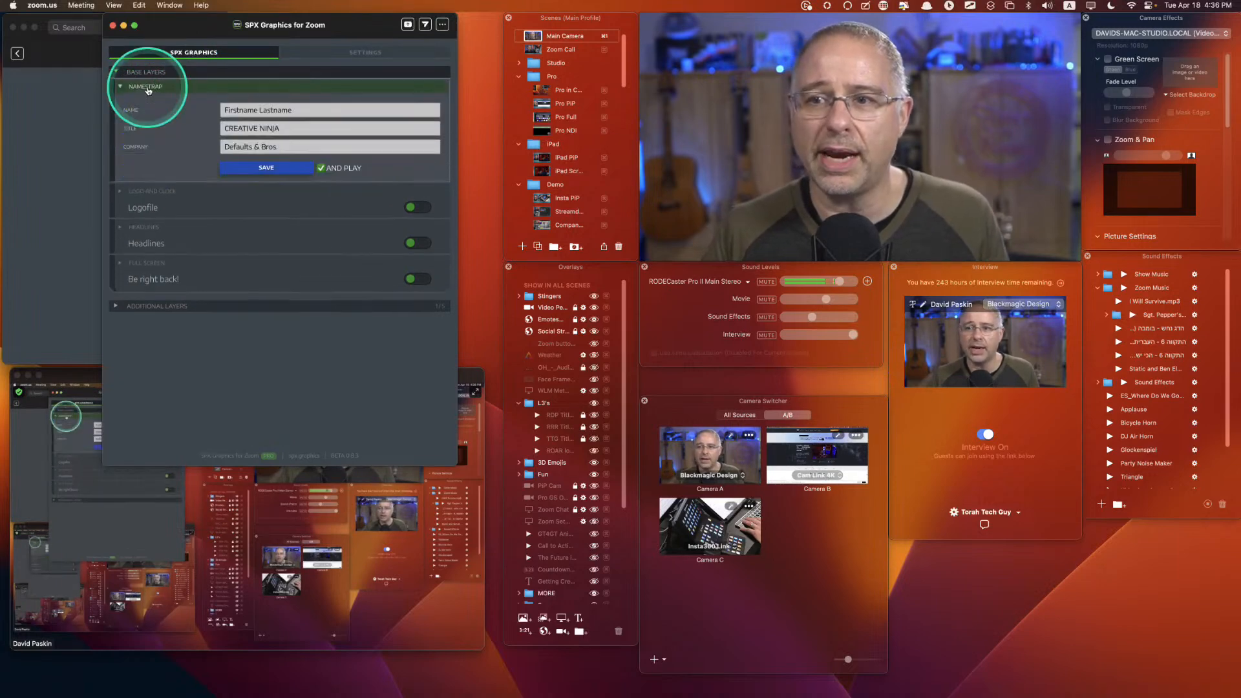
triple_click(262, 109)
type("David")
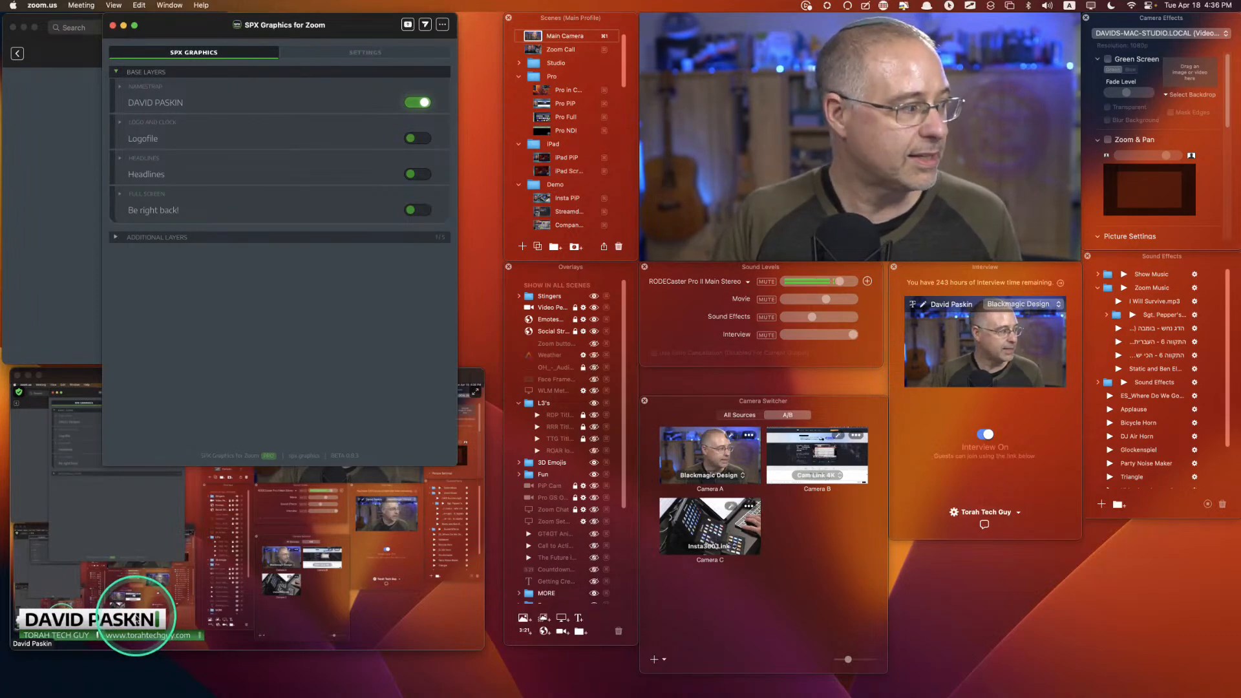
Save and play the logo and clock layer with position Bottom left, Logo and Clock and 12h format, and switch it off again
left_click(152, 124)
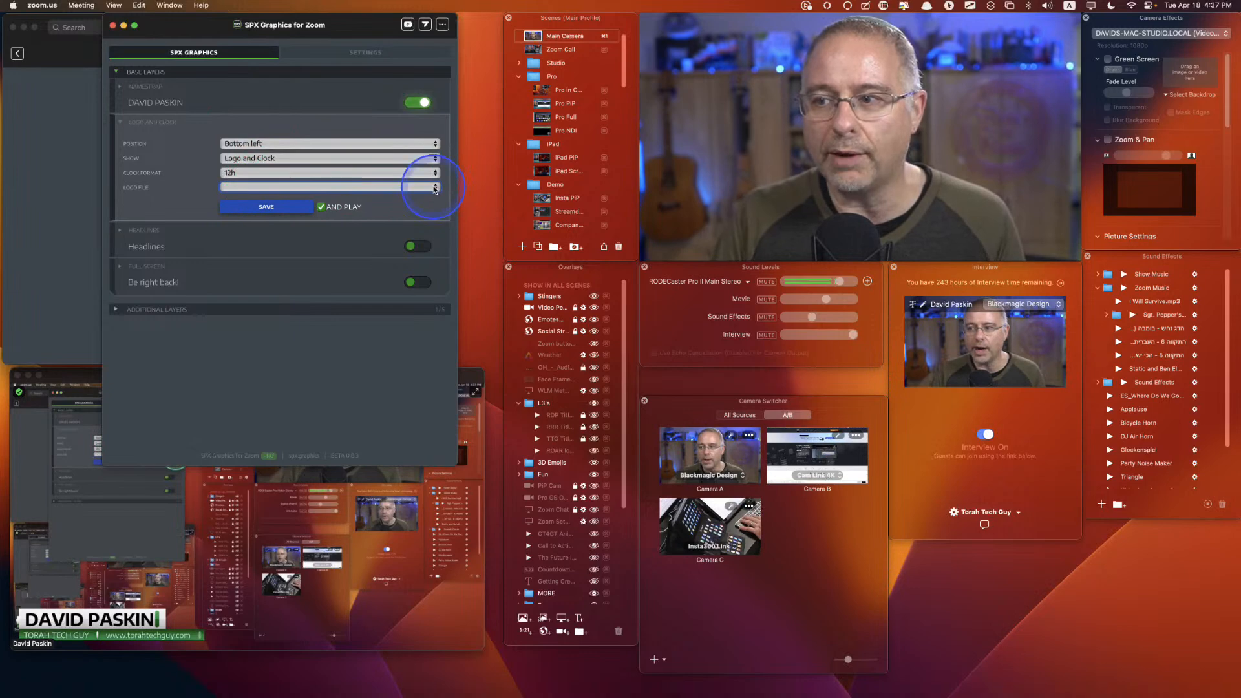
left_click(298, 207)
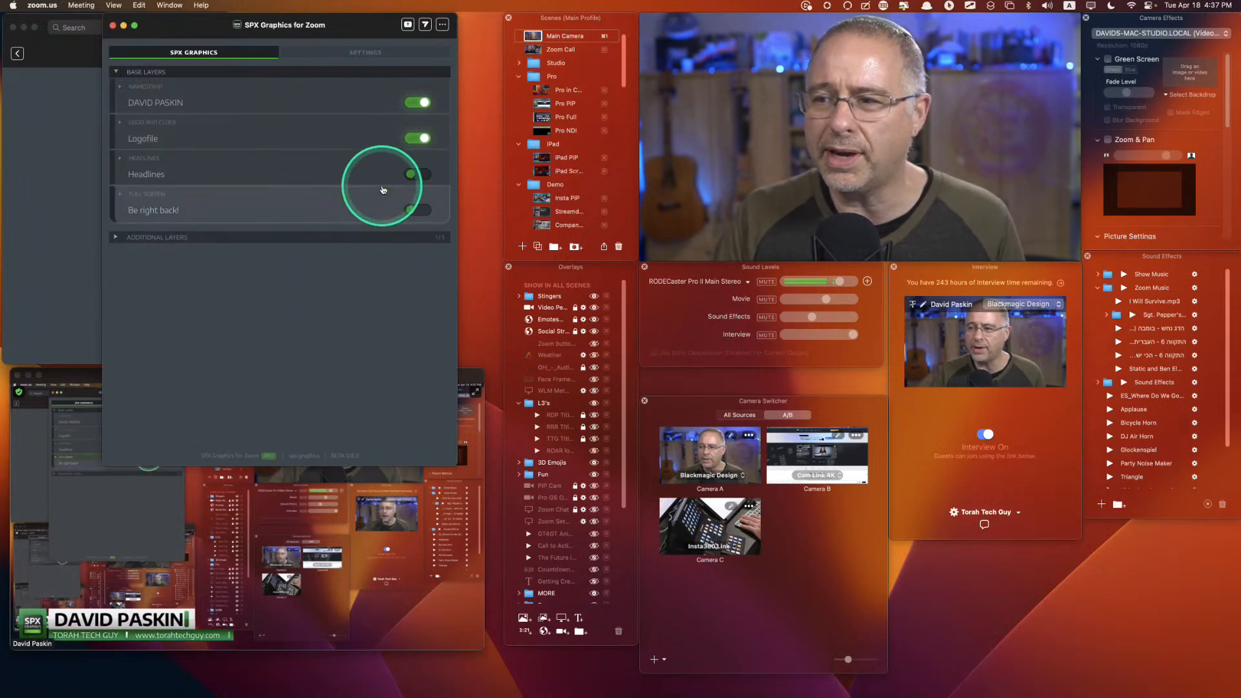
left_click(416, 140)
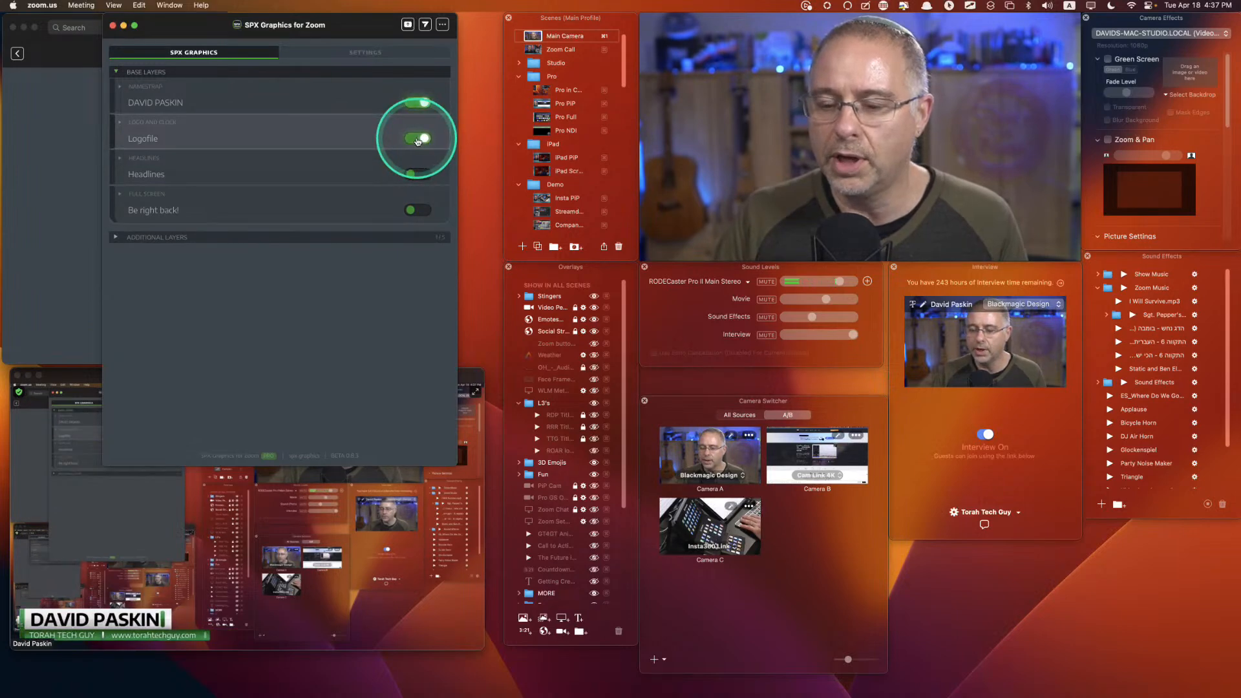
Expand the logo and clock layer settings and move the SPX Graphics control window clear of the Zoom client window
left_click(170, 123)
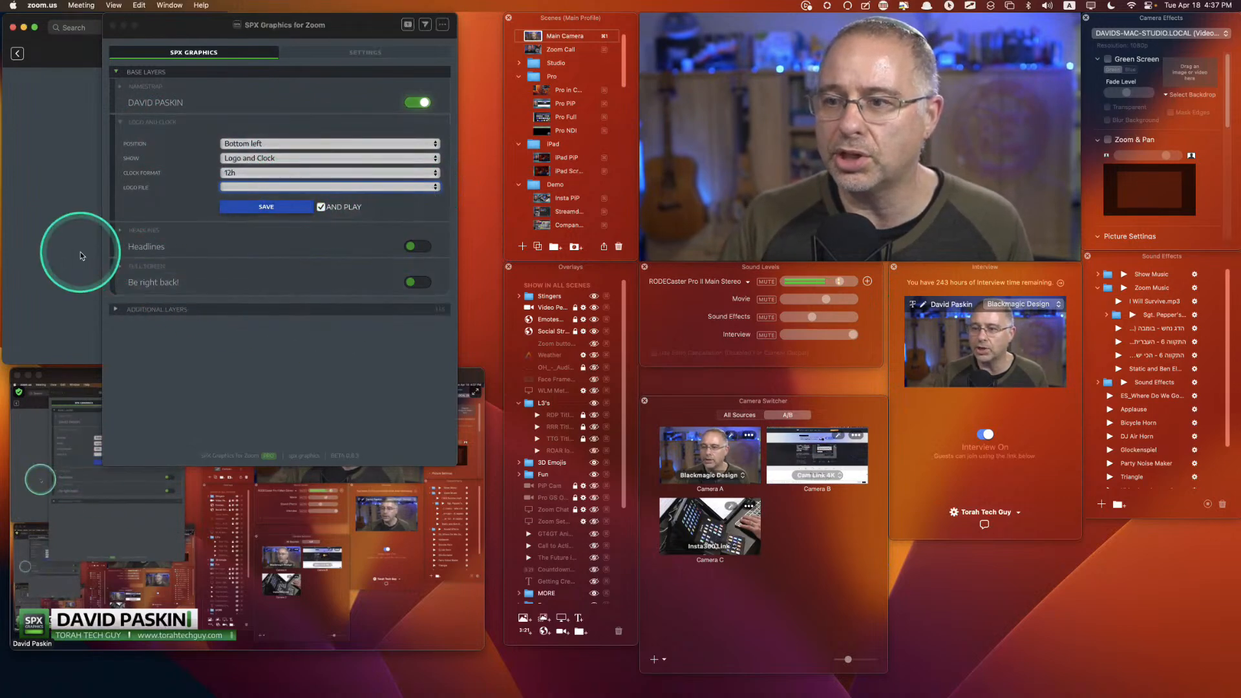
left_click_drag(183, 25, 497, 76)
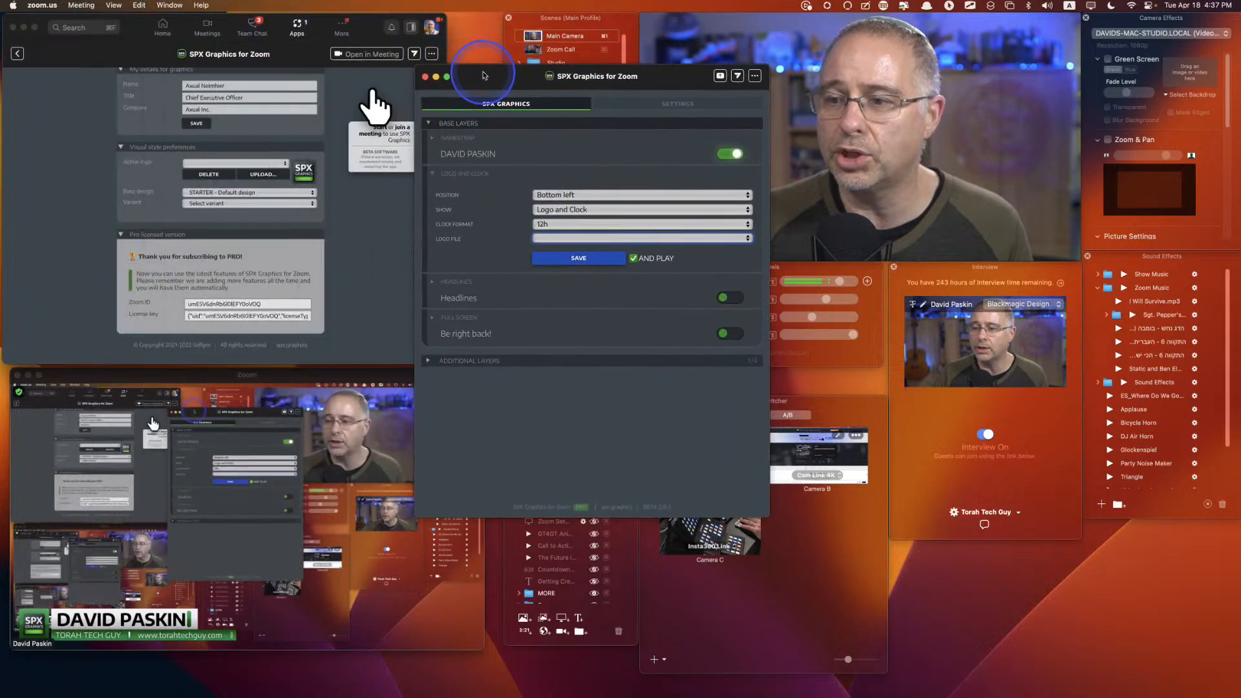
left_click(220, 271)
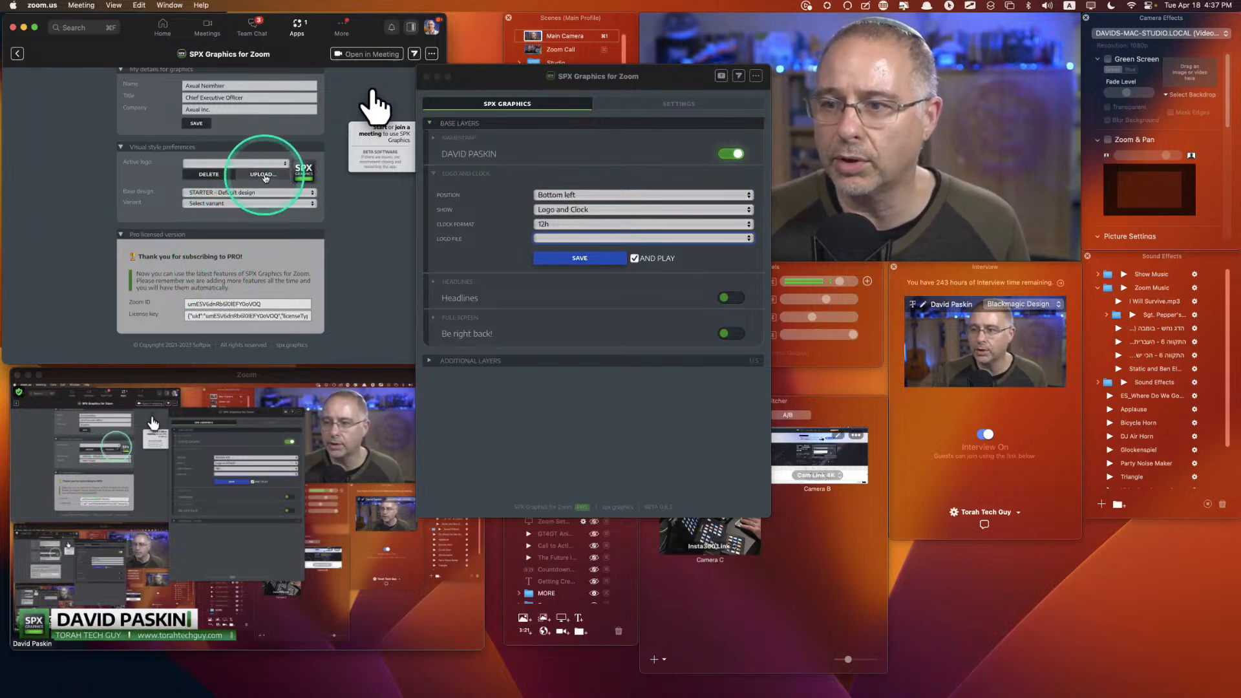
left_click(263, 174)
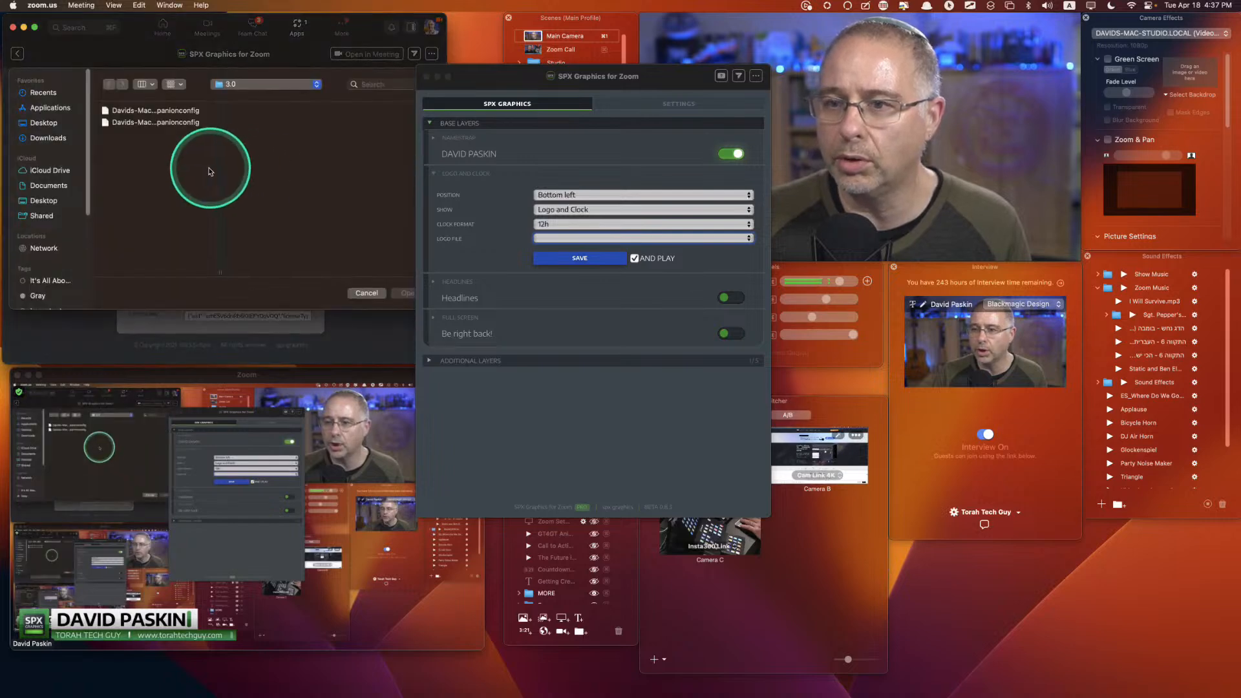
left_click(49, 170)
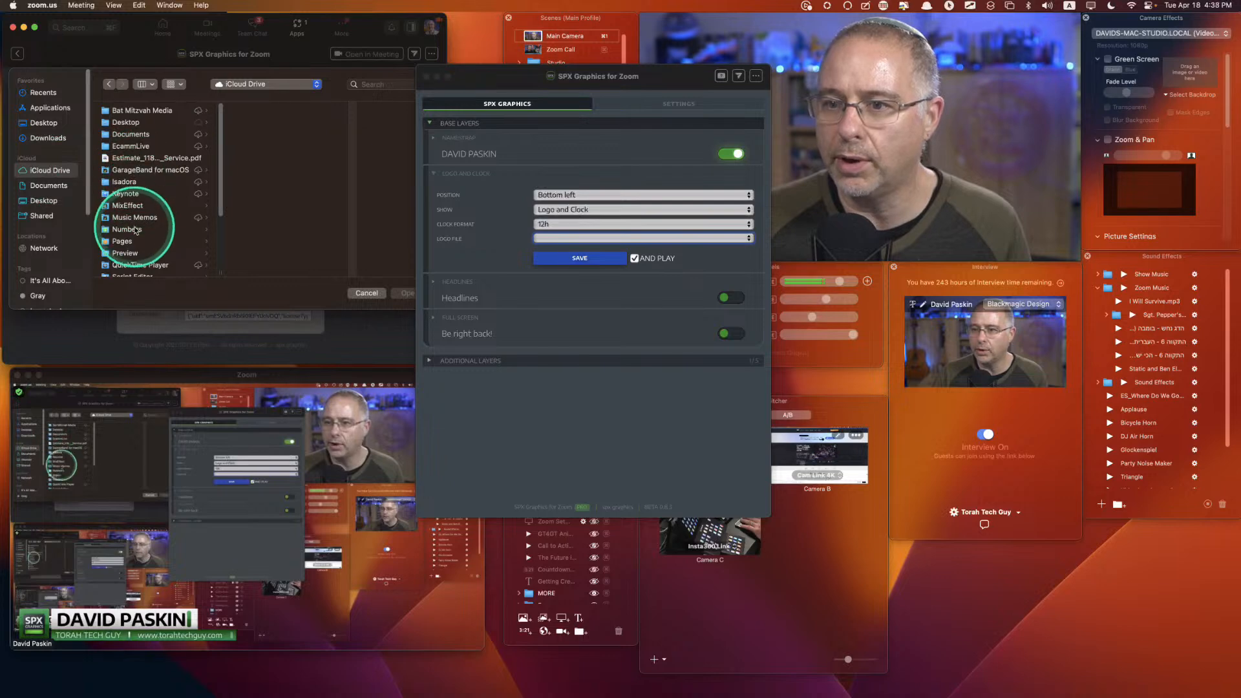
scroll(135, 253, "down", 1)
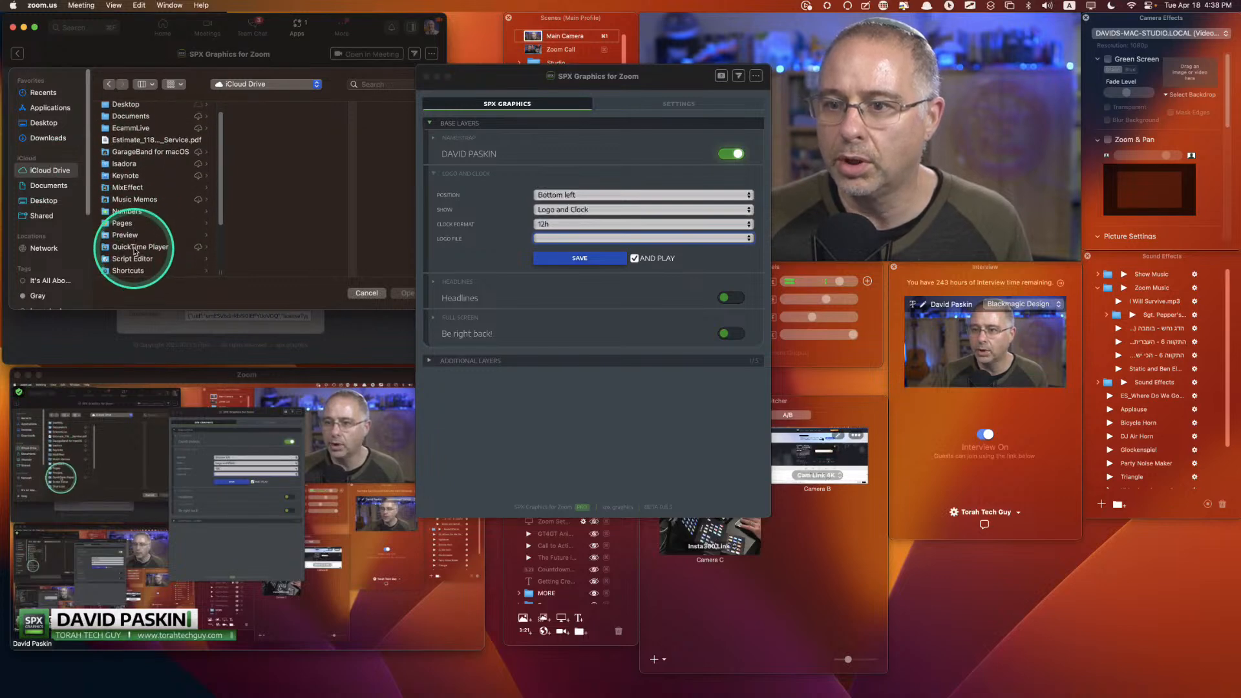
scroll(129, 263, "down", 5)
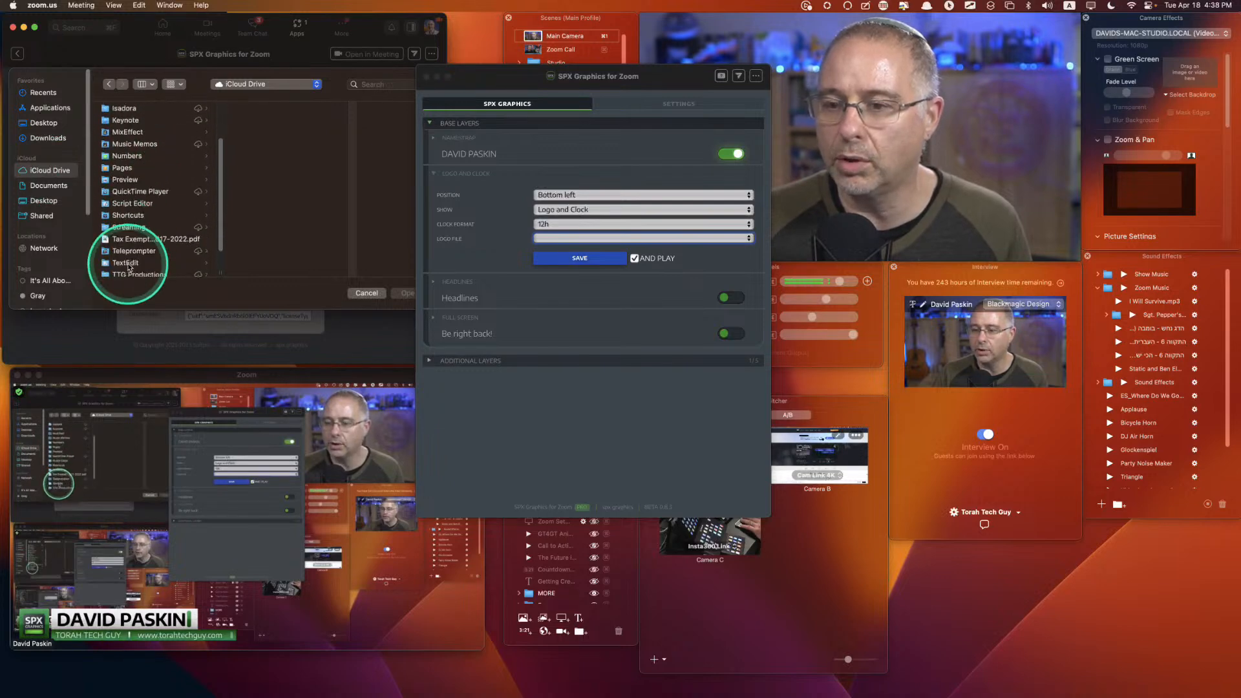
left_click(140, 227)
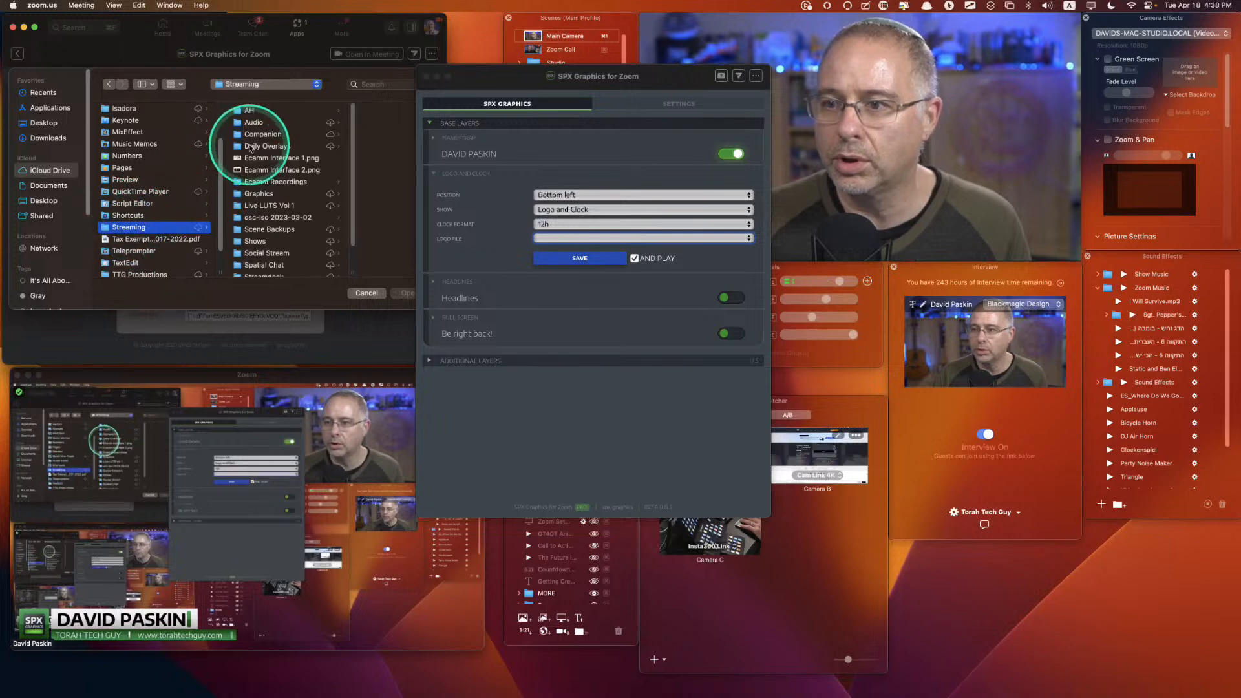
left_click(256, 195)
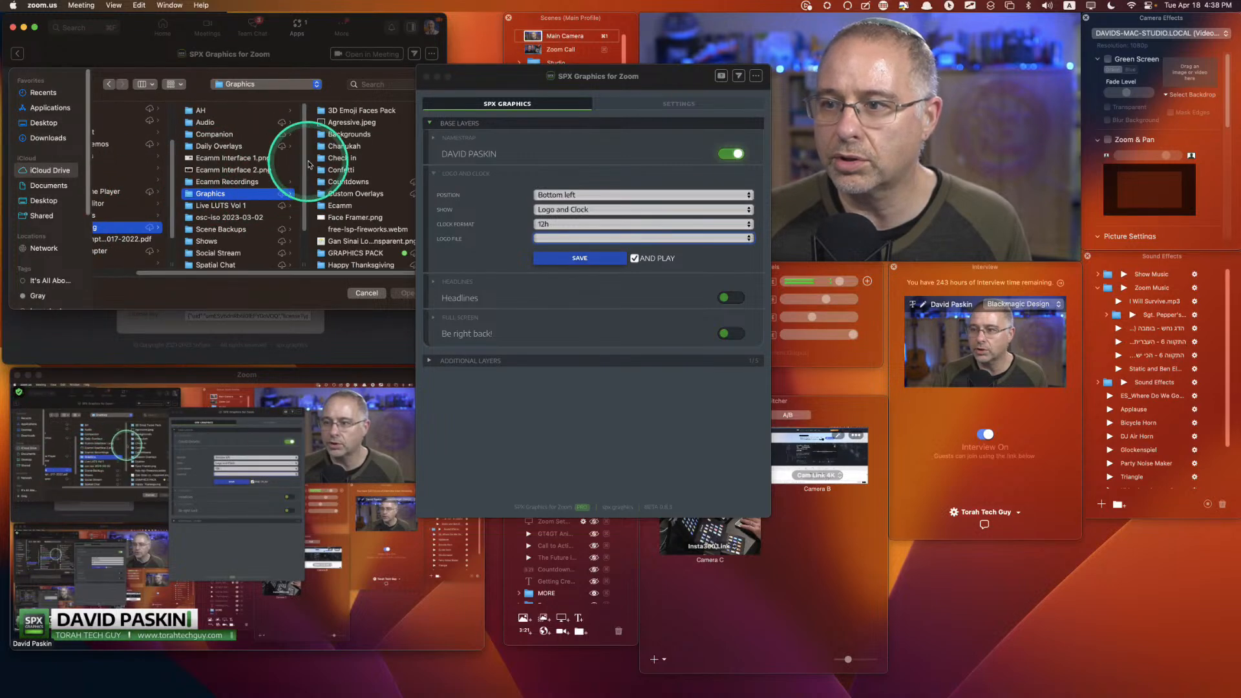
scroll(343, 219, "down", 3)
left_click(339, 239)
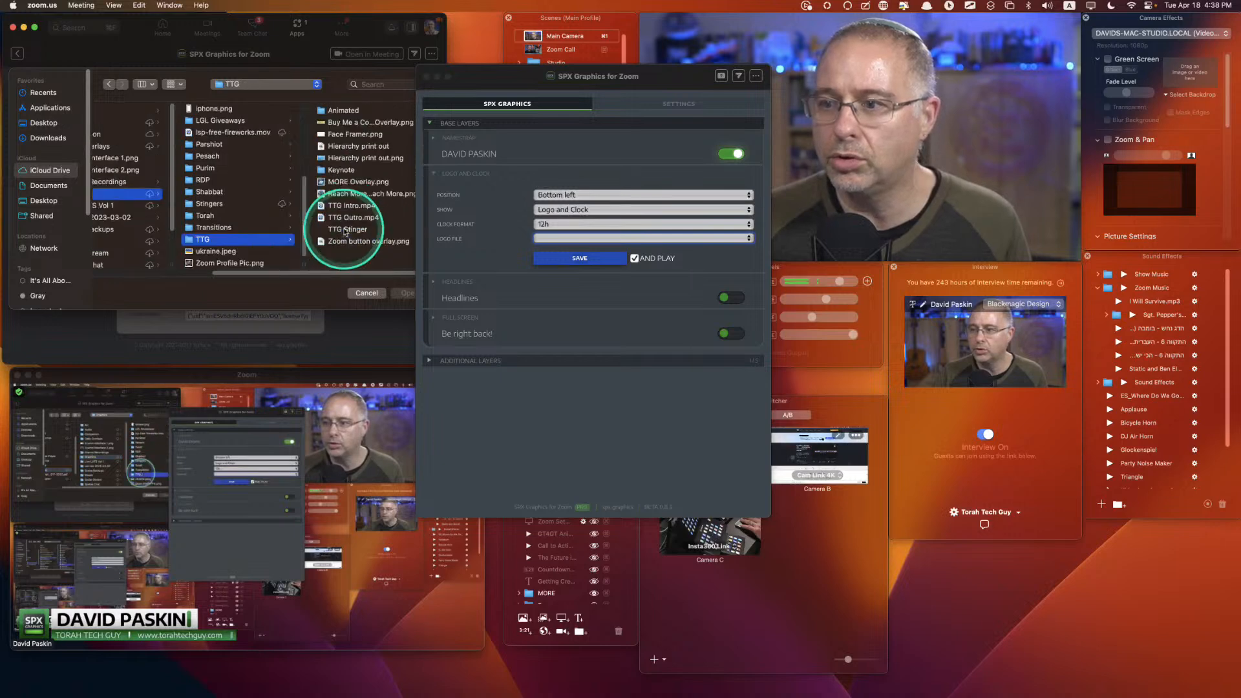
left_click_drag(466, 75, 549, 78)
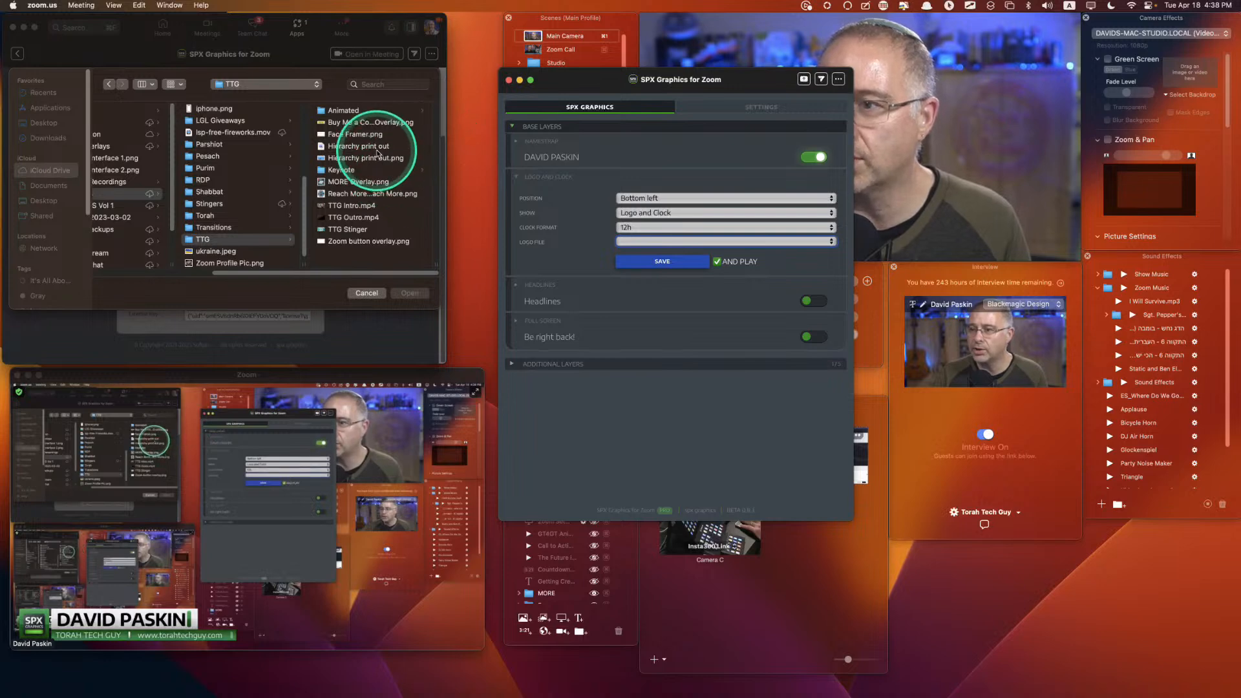
left_click(366, 293)
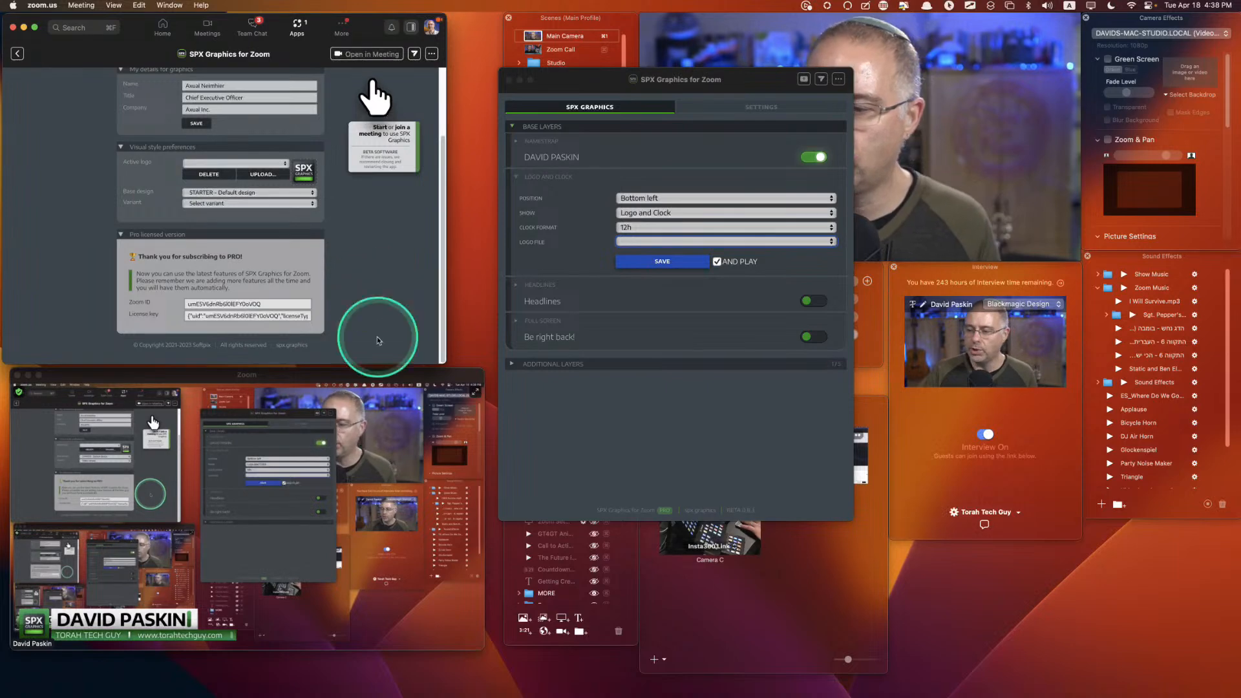
Switch to Brave Browser and go to canva.com
key("super+space")
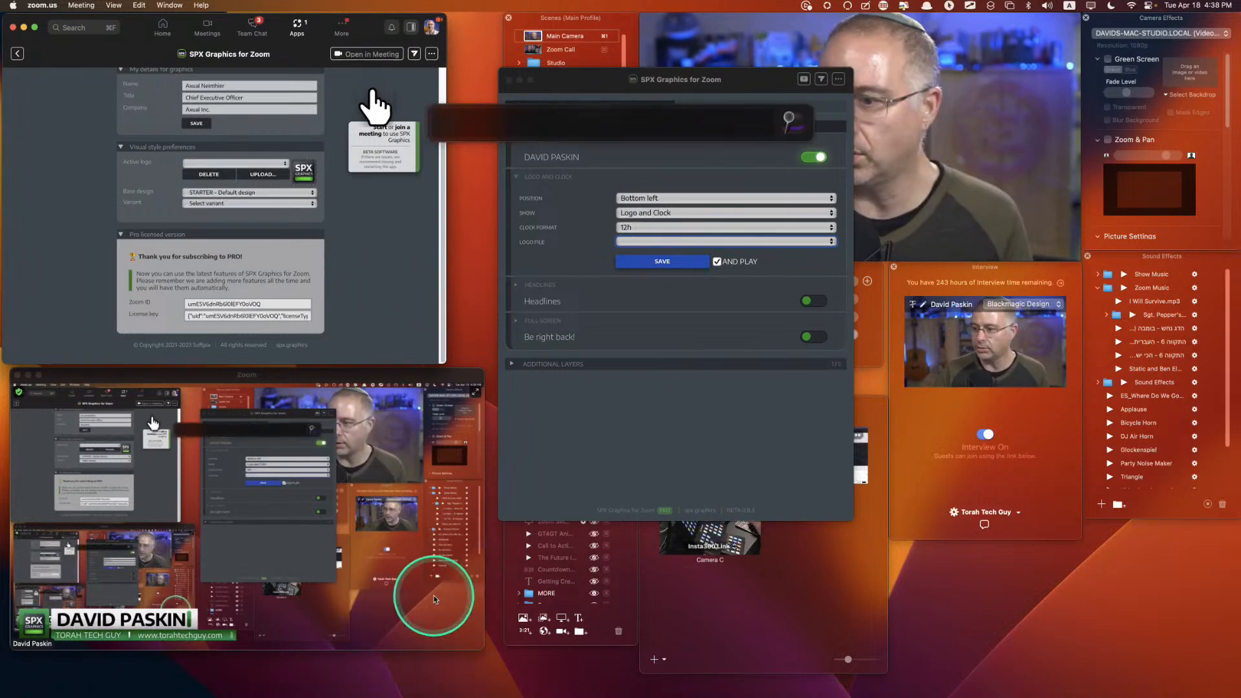
type("brav")
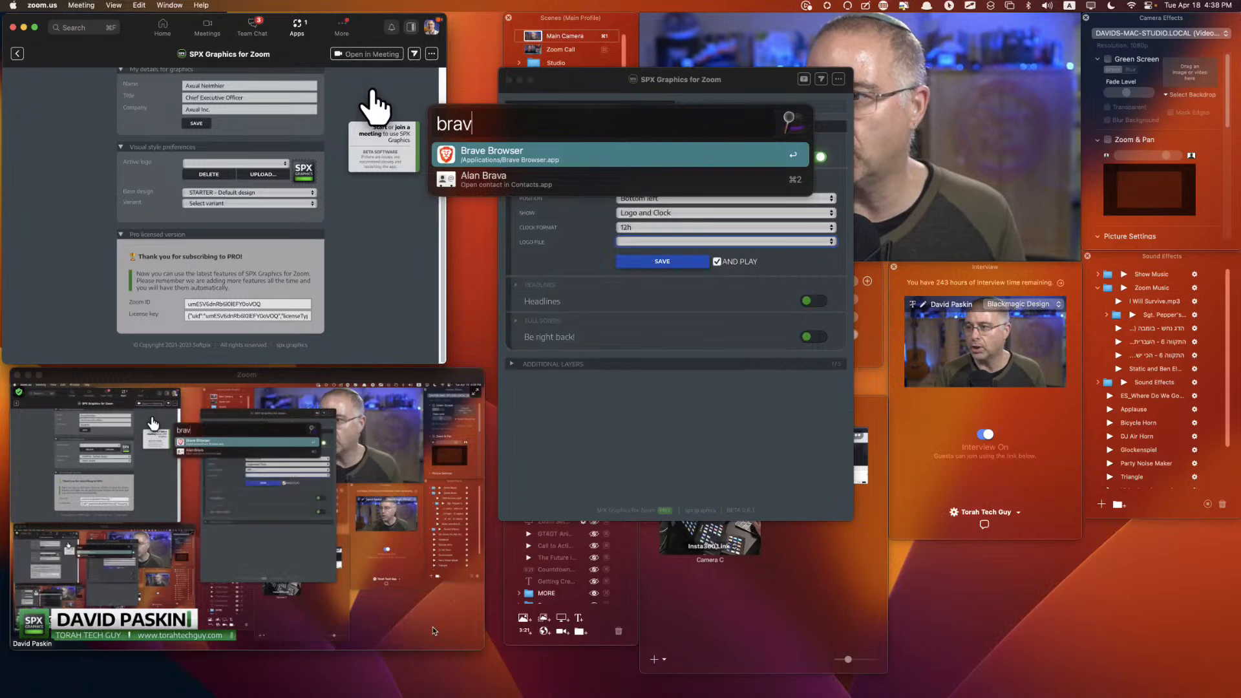
key("Return")
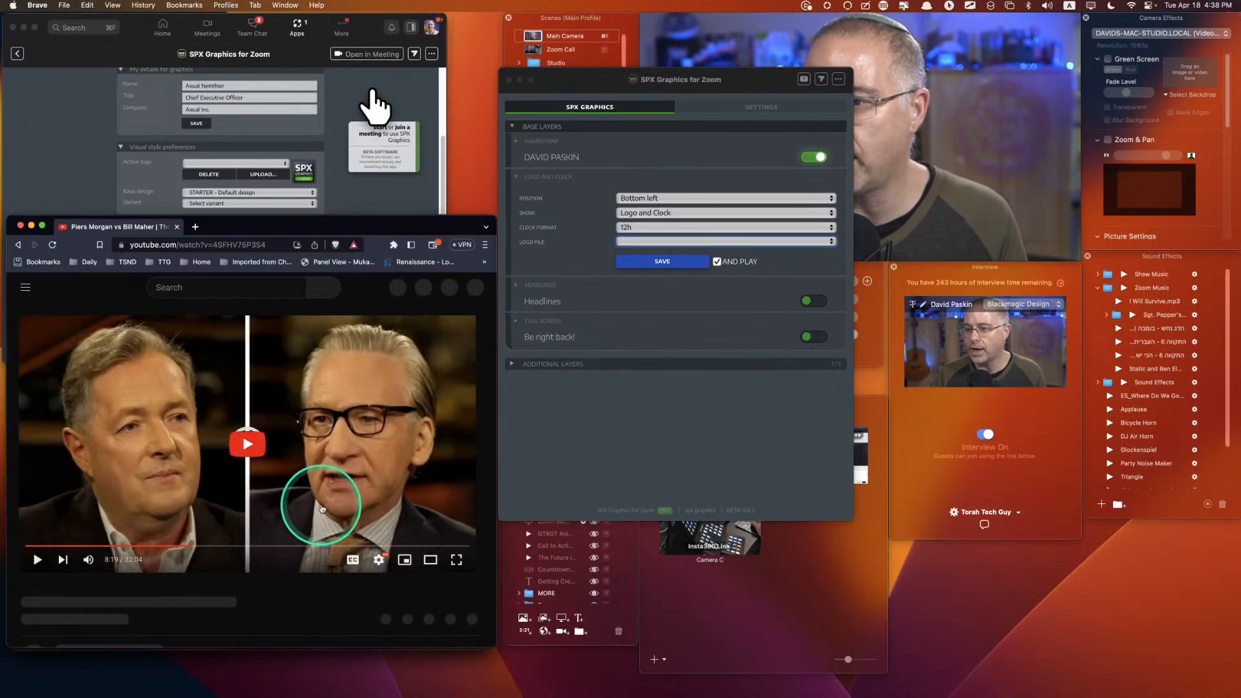
left_click(190, 246)
type("canva.com")
key("Return")
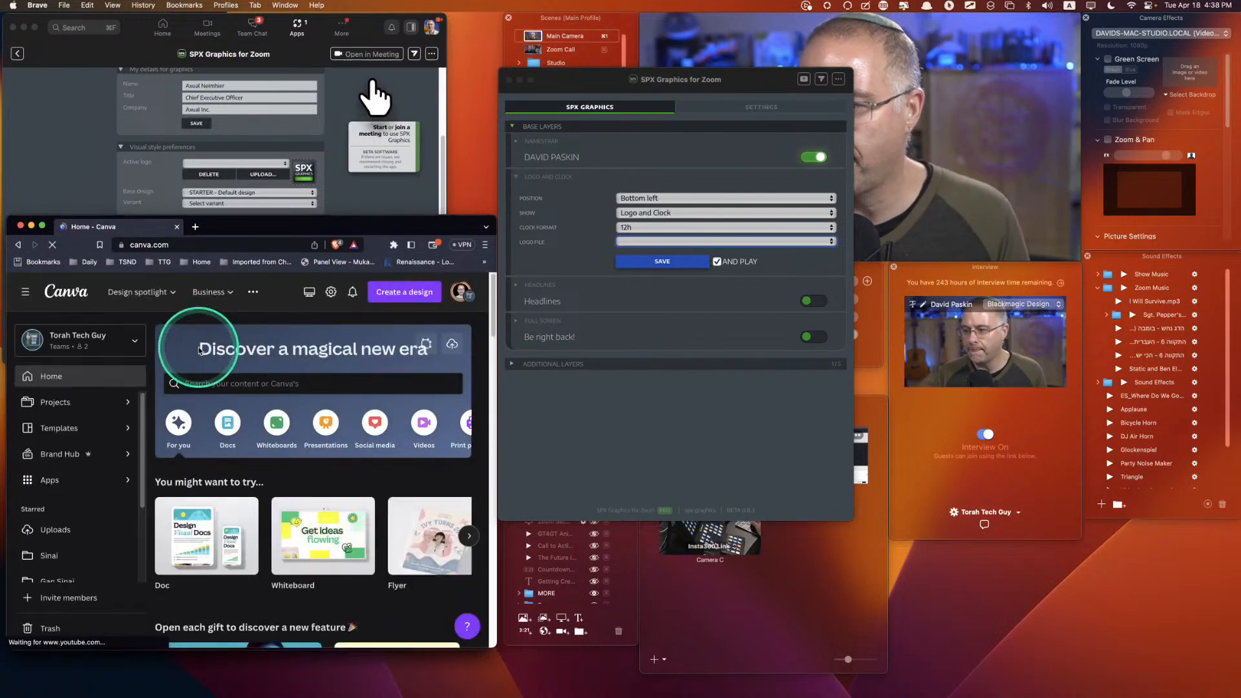
Search the Canva projects for "ttg" and open the TTG folder
scroll(225, 506, "down", 4)
scroll(220, 413, "up", 4)
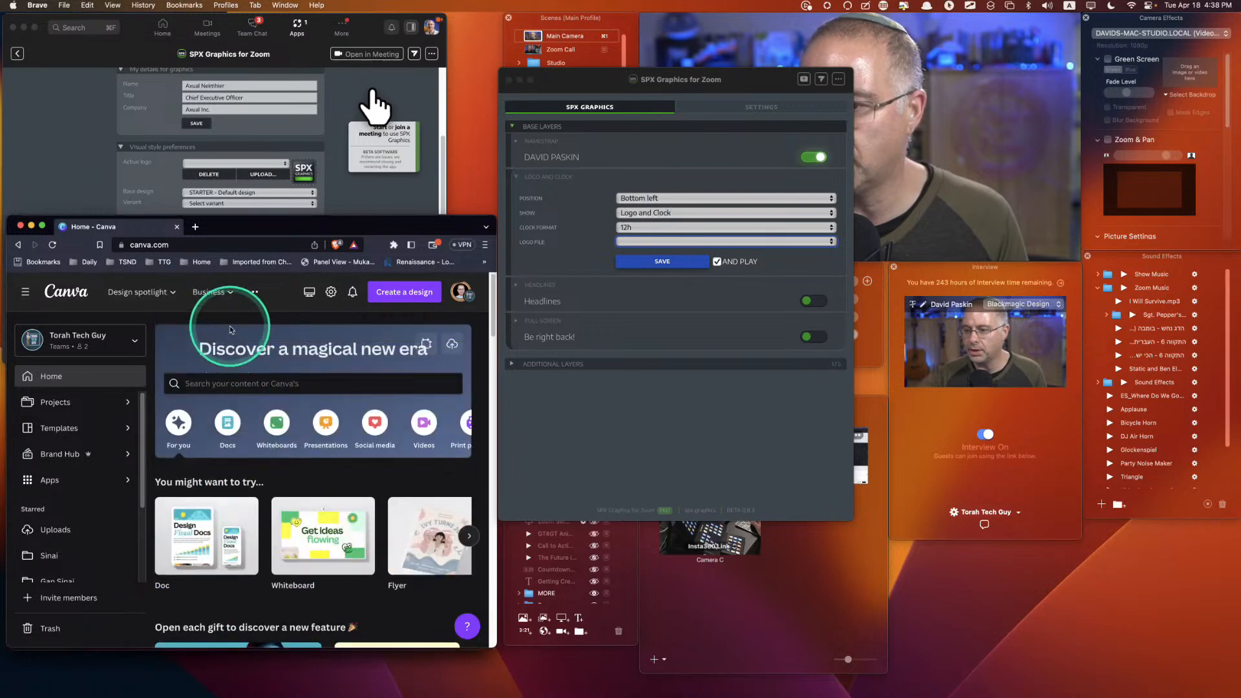
left_click(222, 375)
type("ttg")
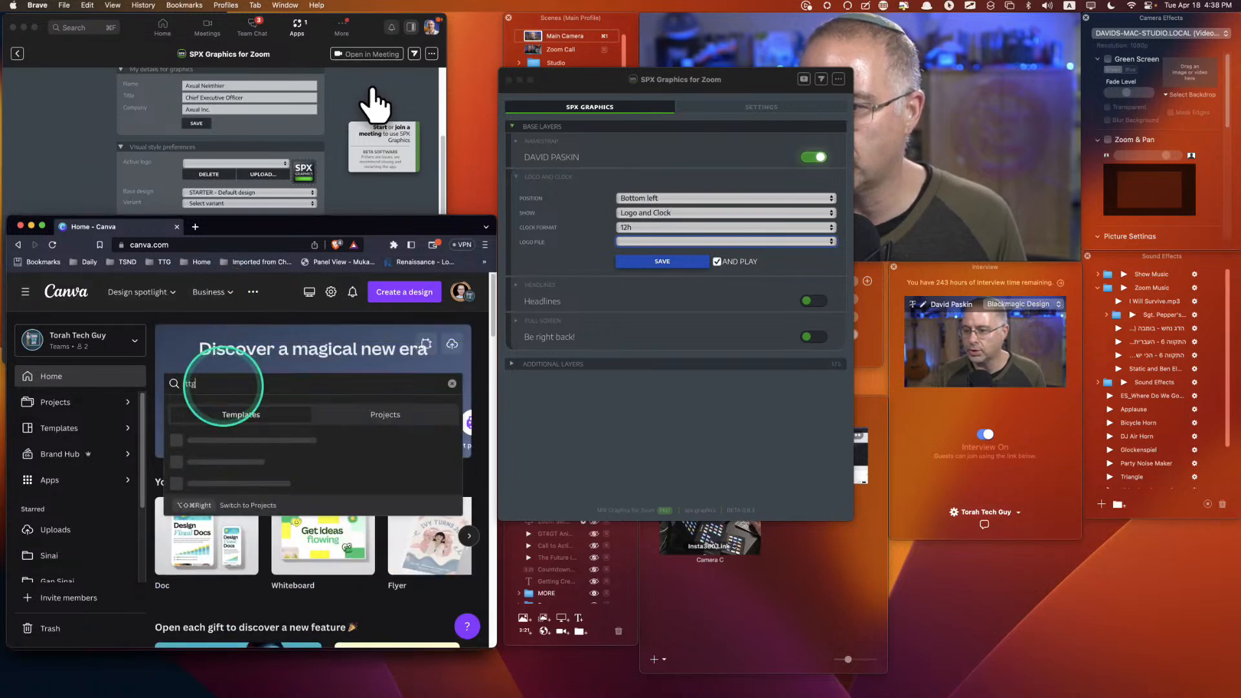
left_click(336, 409)
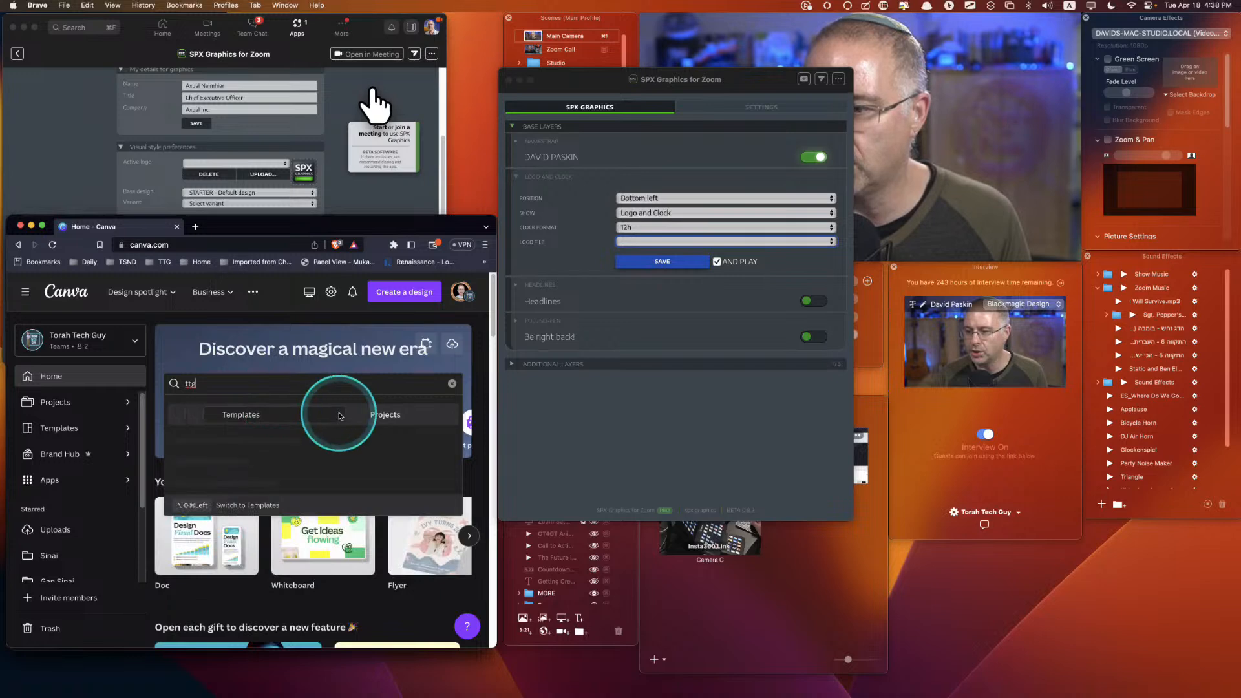
scroll(255, 491, "down", 1)
scroll(251, 497, "down", 2)
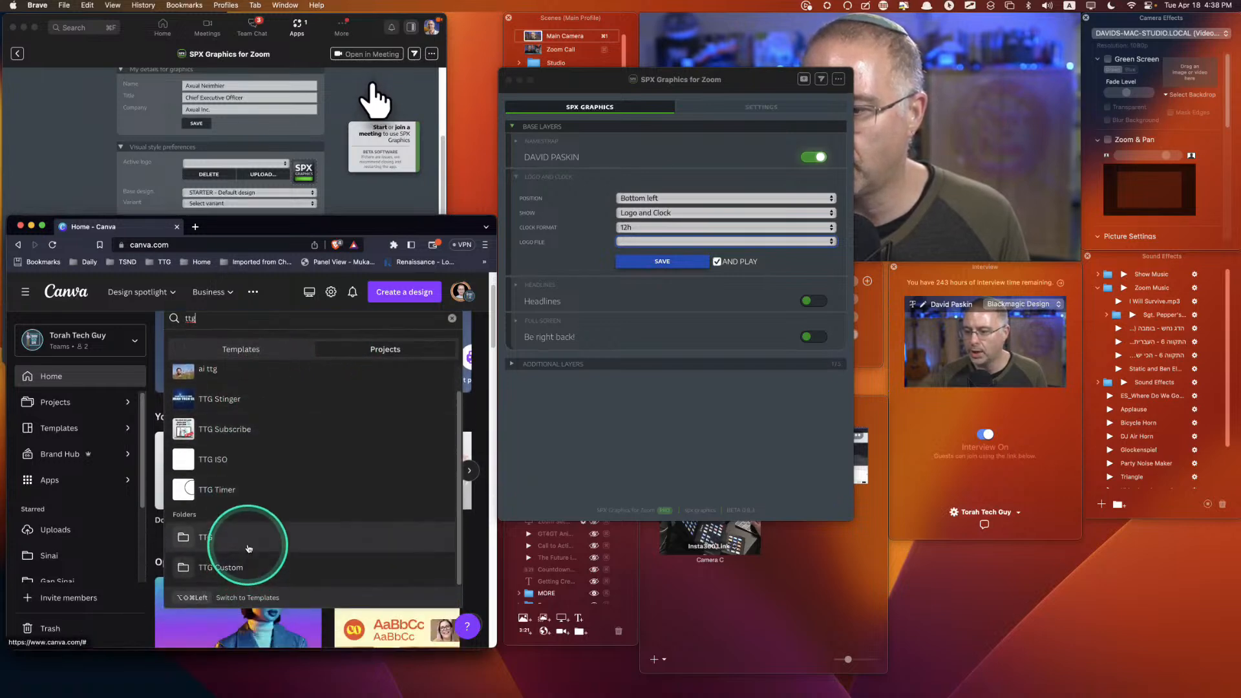
left_click(246, 554)
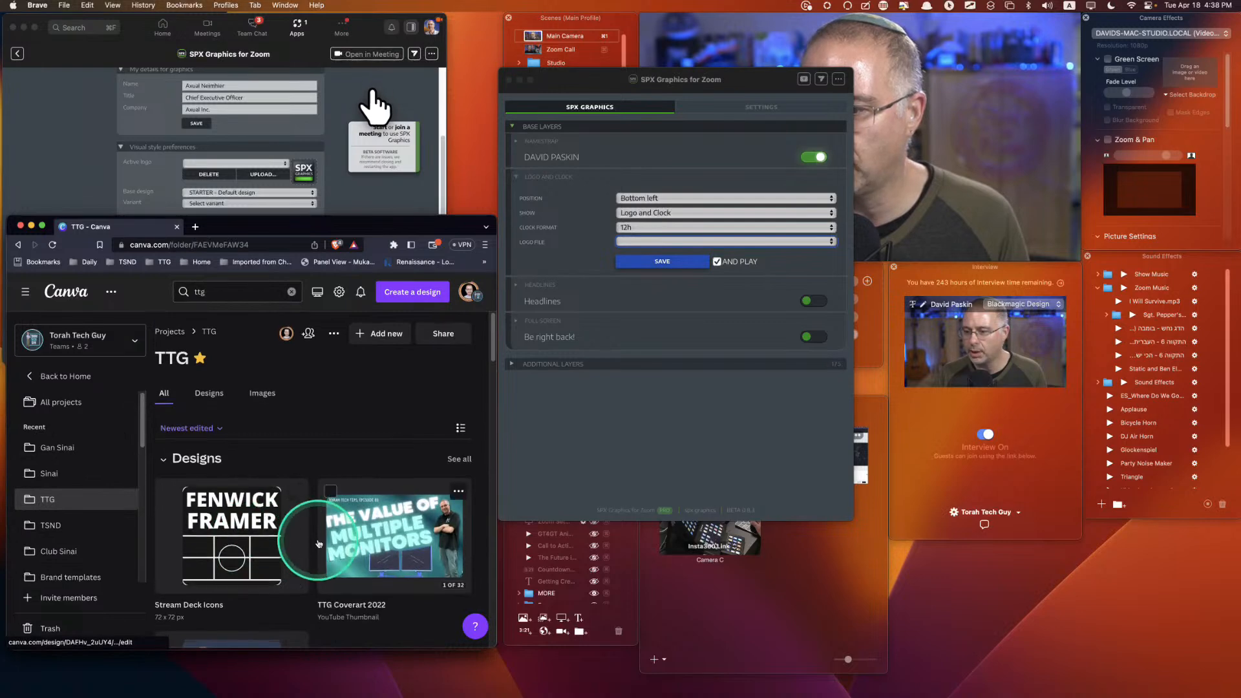
Open the "torah tech guy logos 400x400" design from the TTG folder and bring up its download options
scroll(318, 540, "down", 5)
left_click(222, 359)
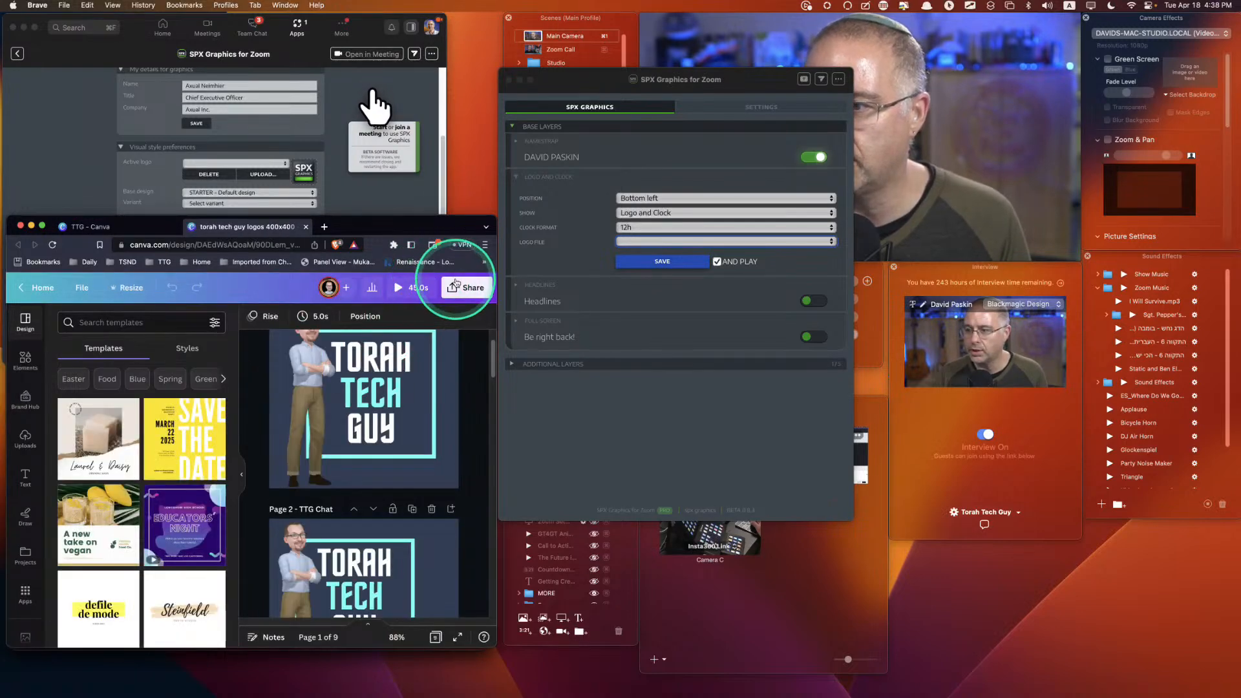
left_click(459, 288)
scroll(402, 511, "down", 2)
left_click(403, 513)
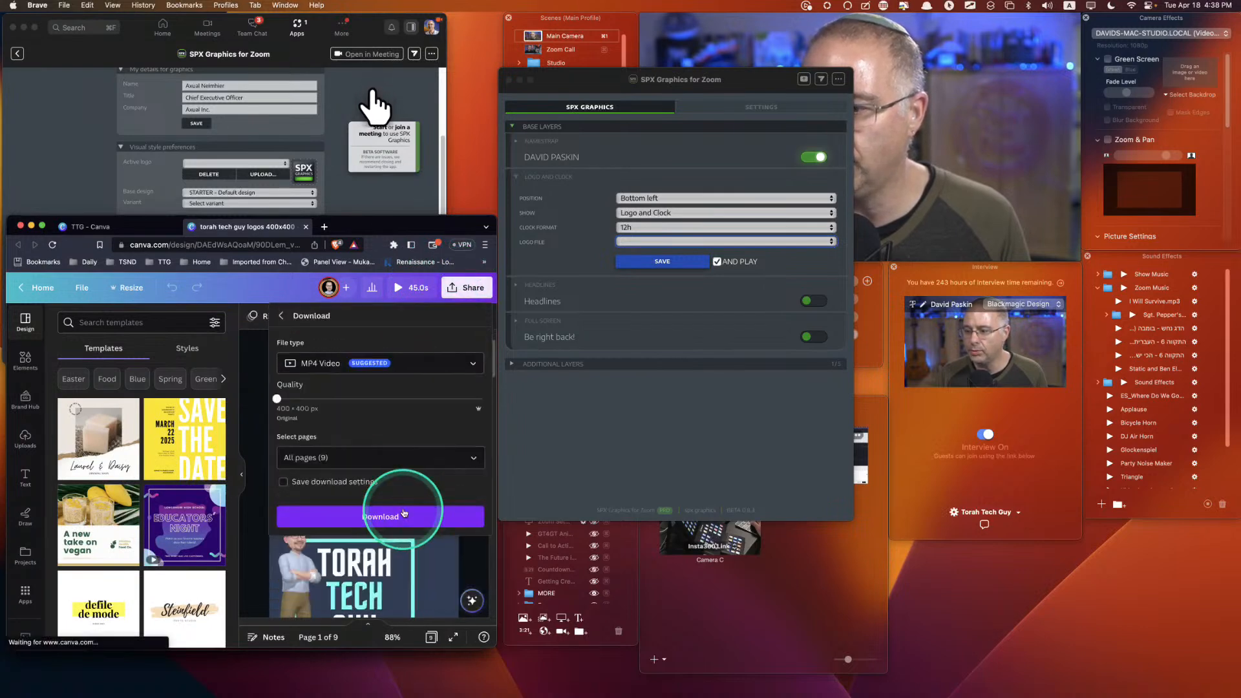
Download only page 1 of the logo design as a PNG, saving it as "torah tech guy logos 400x400" in Downloads
left_click(472, 456)
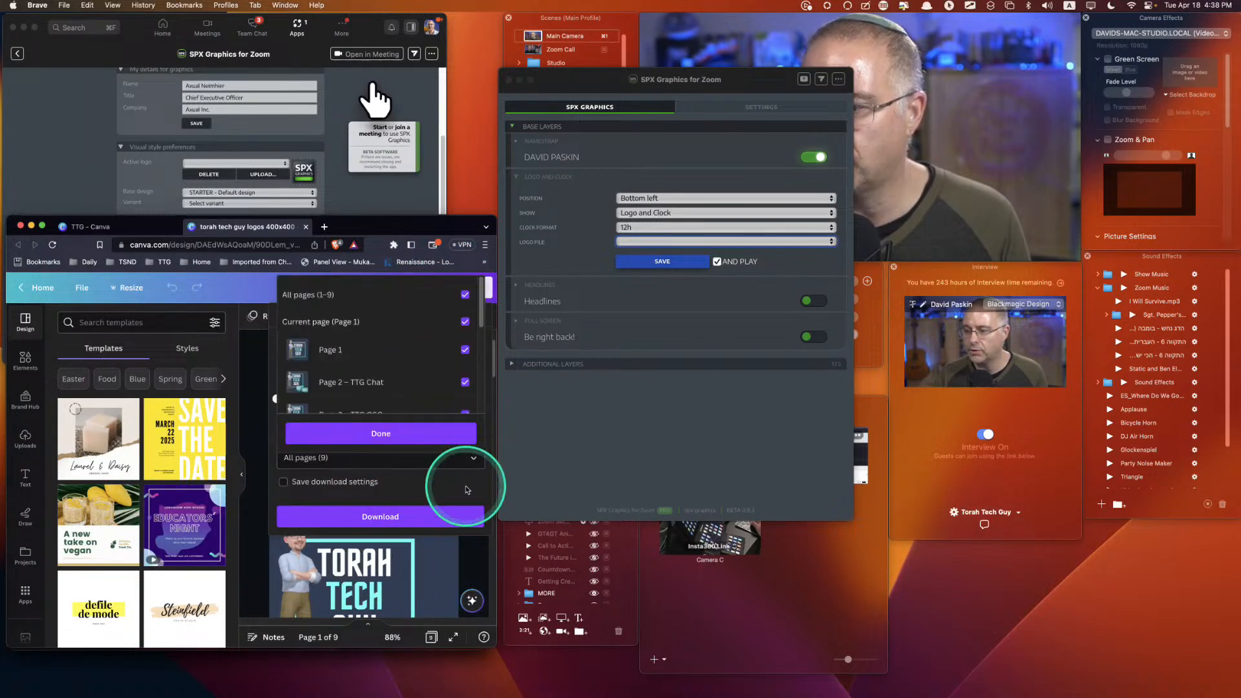
left_click(465, 294)
left_click(464, 321)
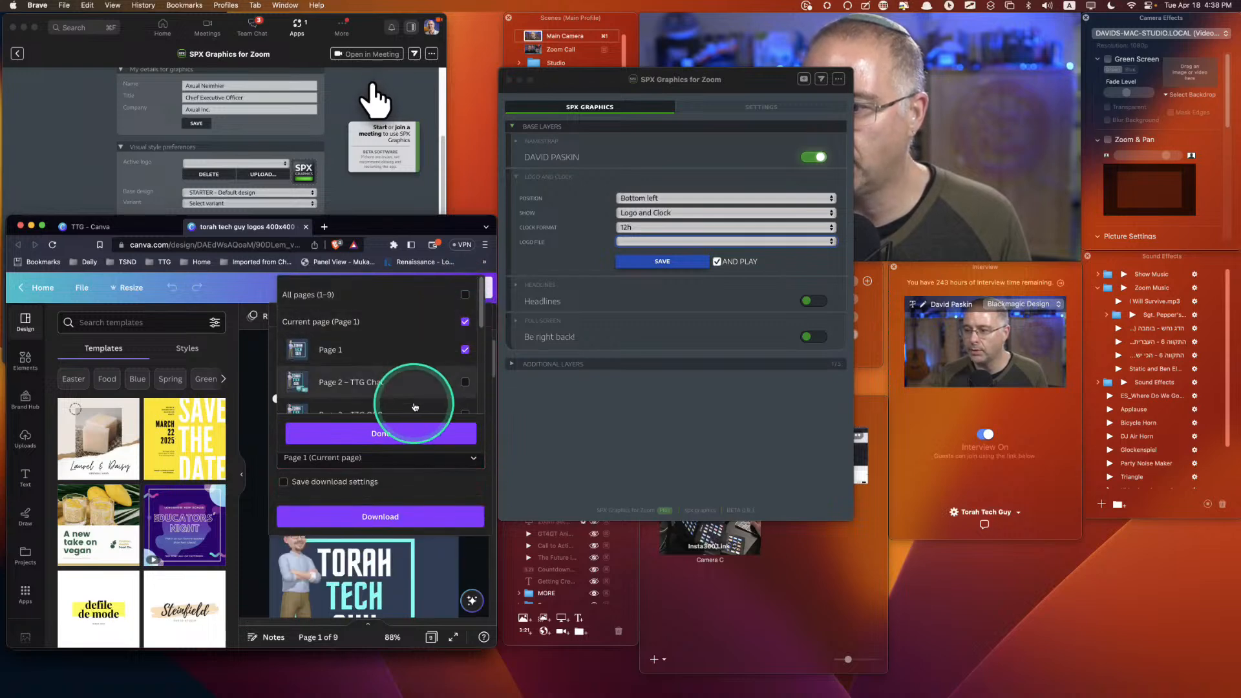
left_click(409, 432)
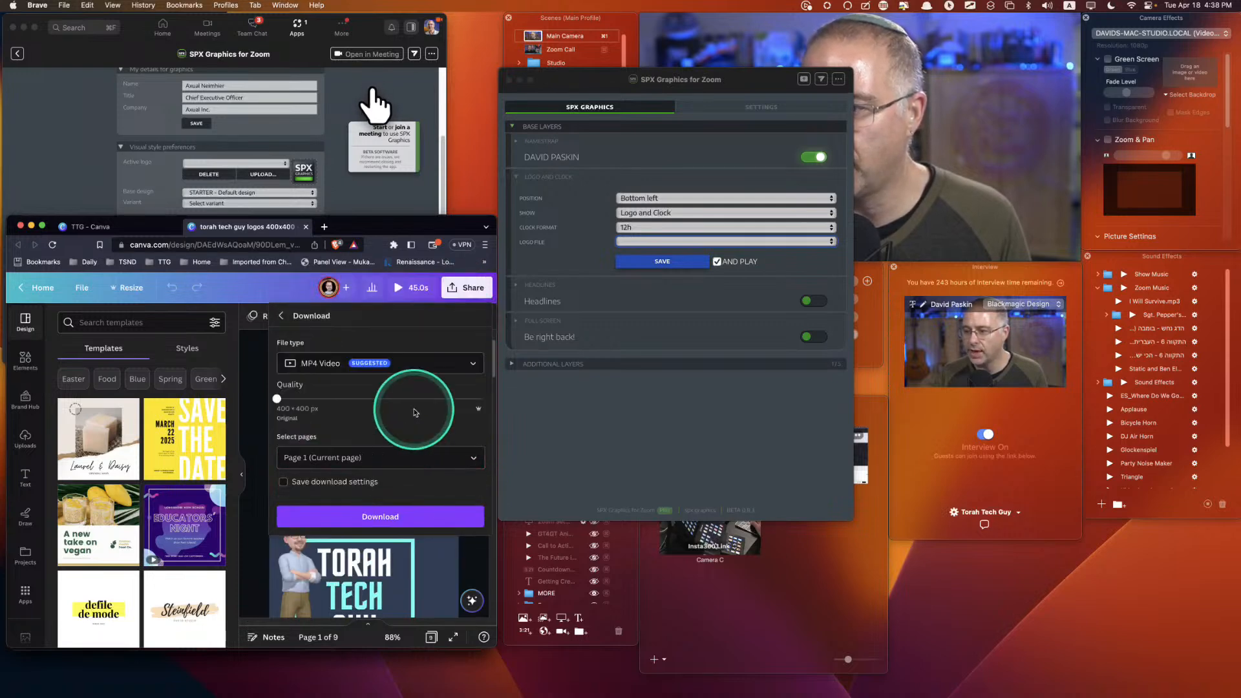
left_click(471, 363)
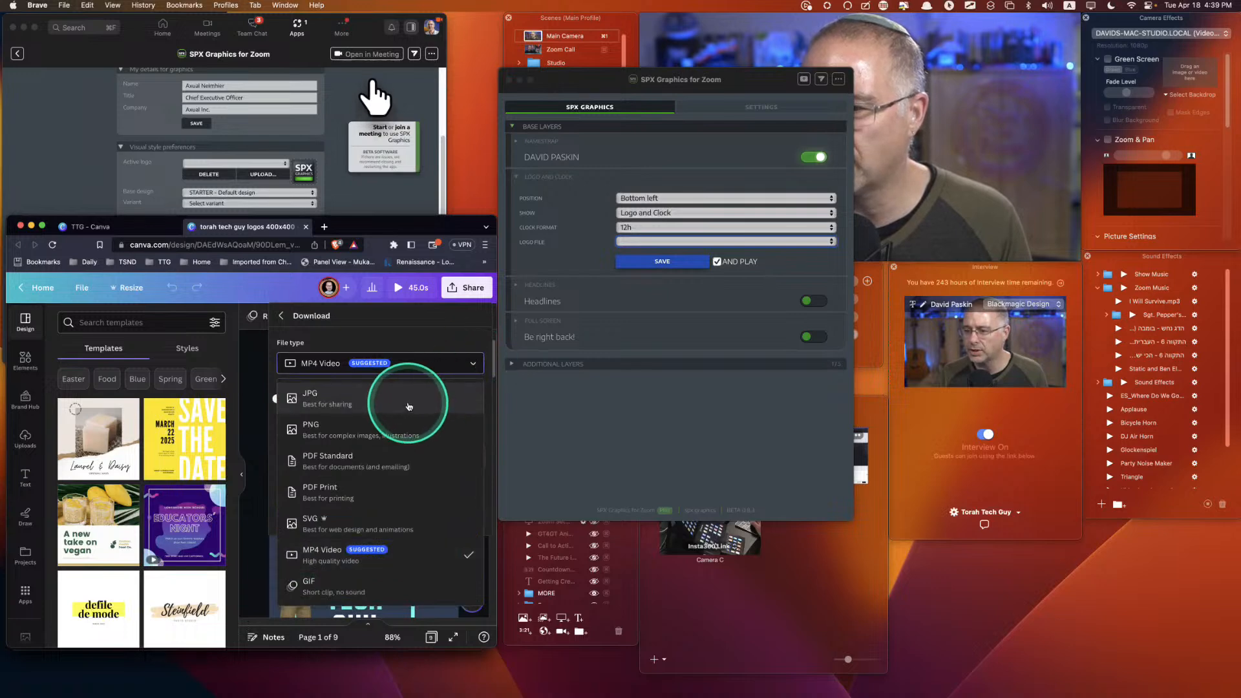
left_click(403, 426)
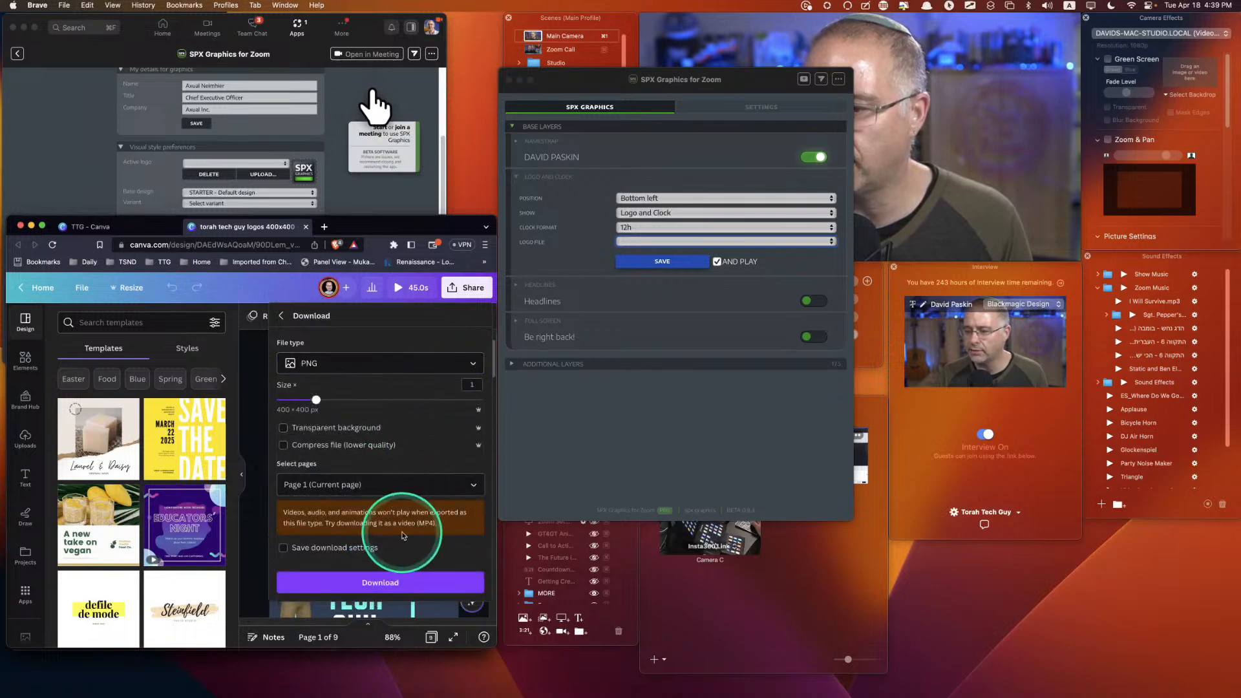
left_click(393, 580)
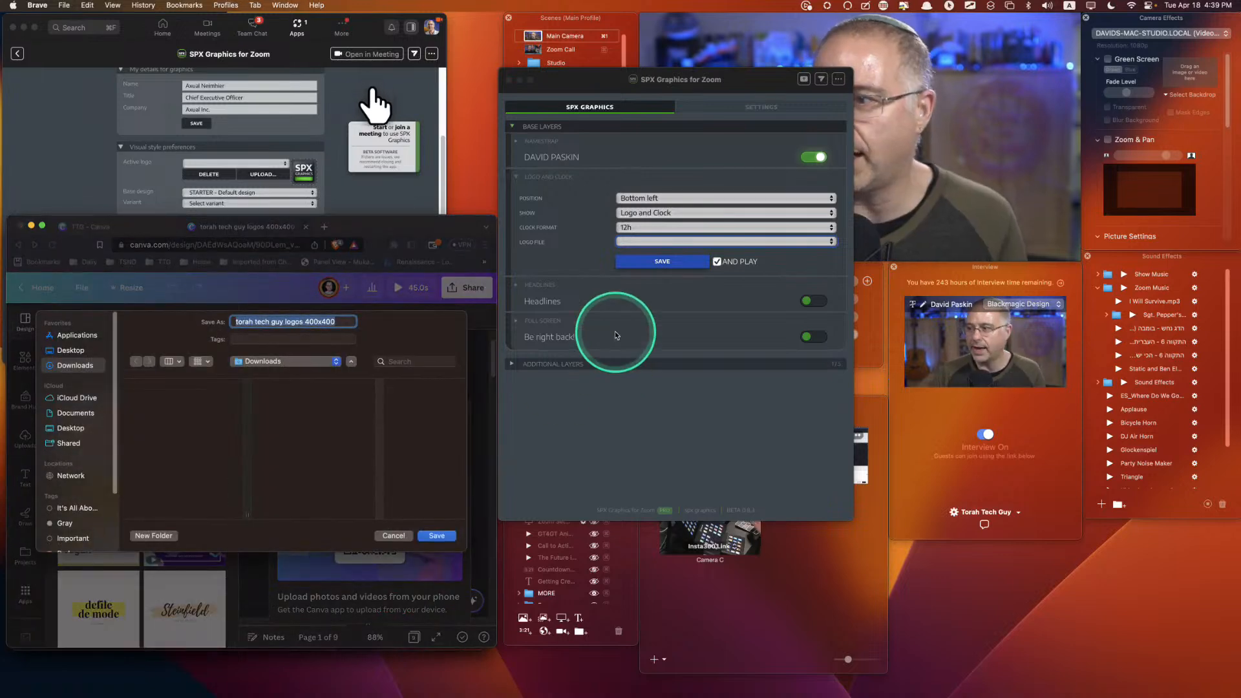
left_click(435, 536)
In the Zoom client, upload and save "torah tech guy logos 400x400.png" from Downloads as an SPX logo, and close the separate SPX control window
left_click(293, 188)
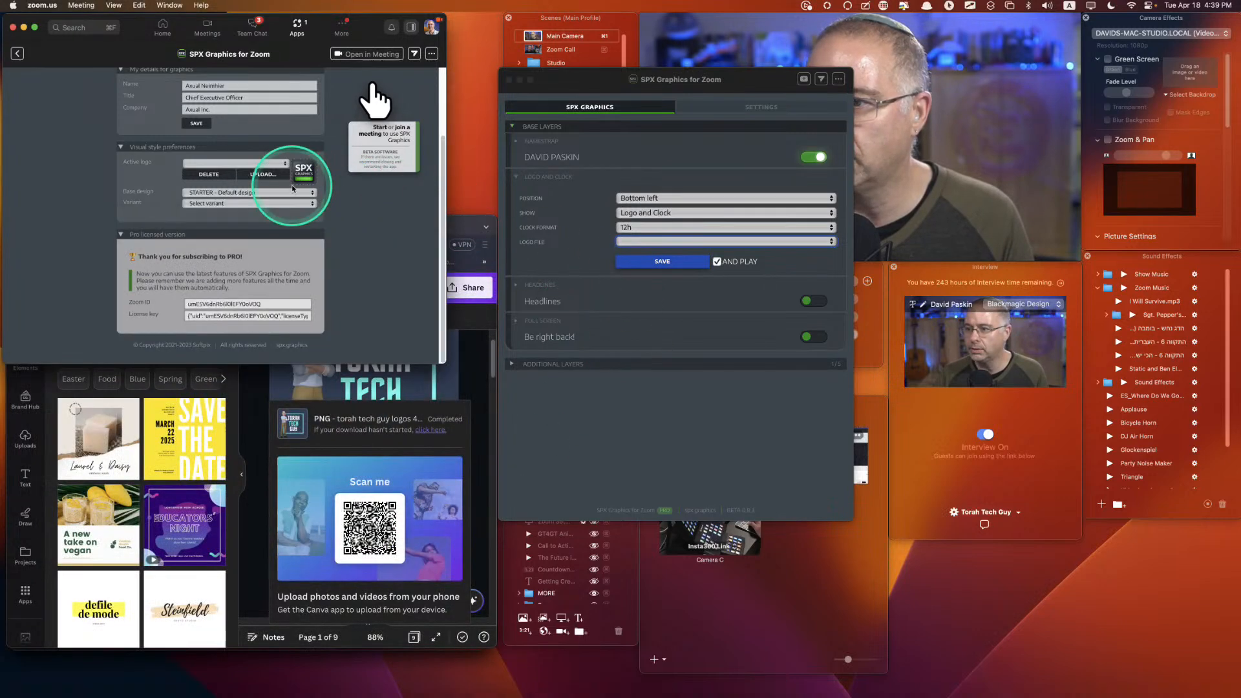
left_click(262, 174)
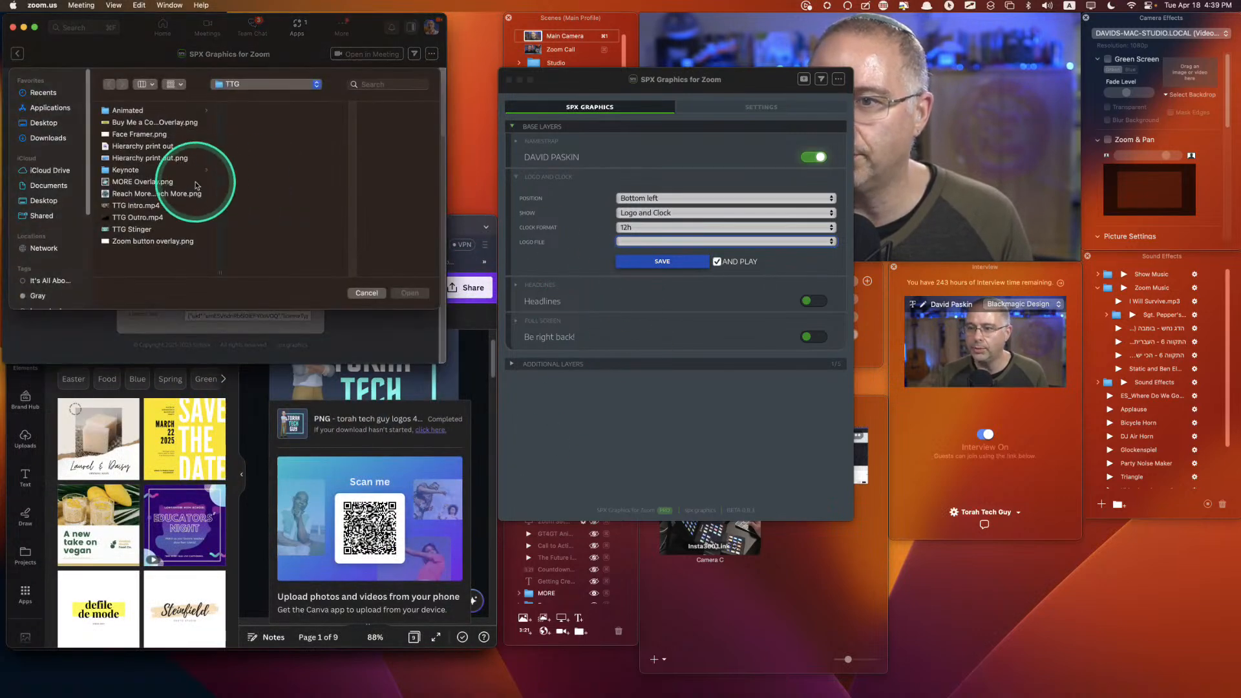
left_click(45, 137)
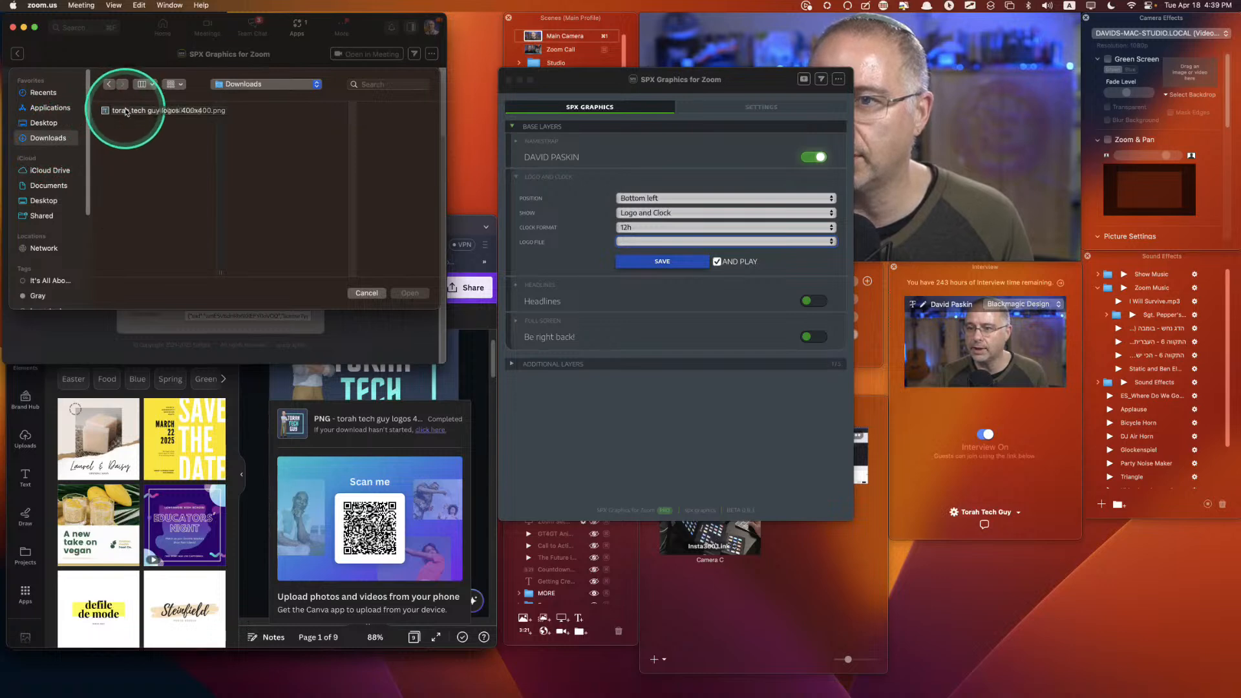
left_click(126, 111)
double_click(125, 110)
left_click(256, 327)
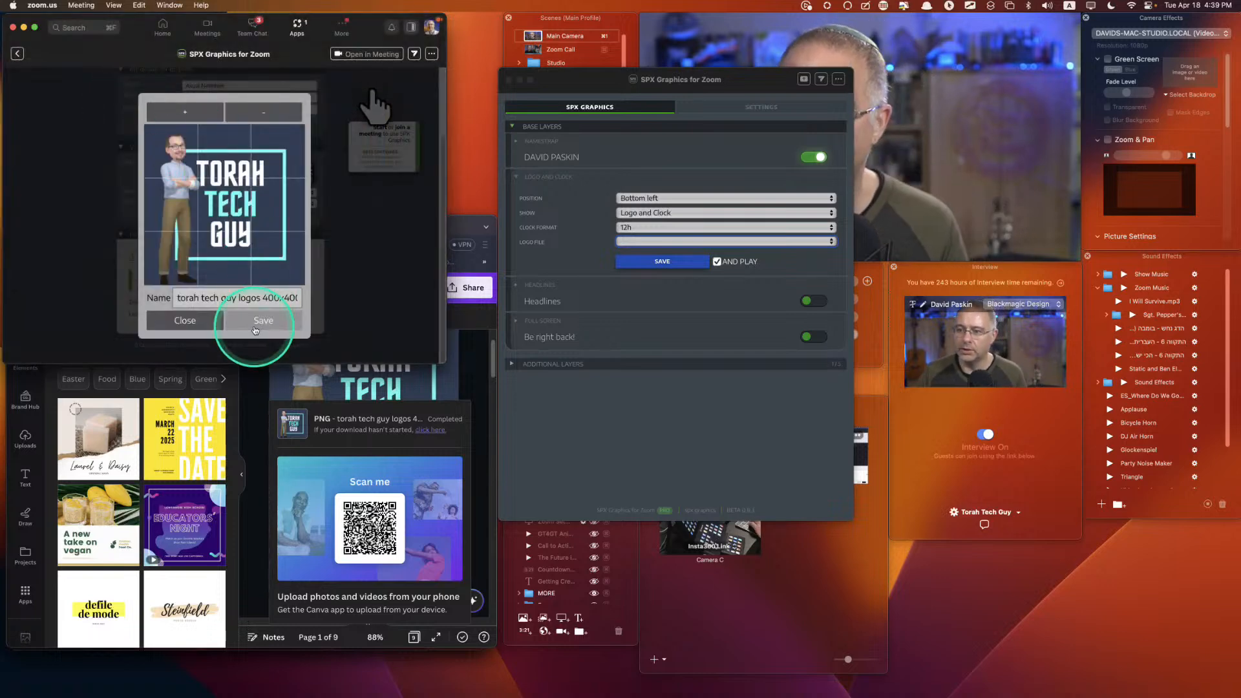
left_click(265, 325)
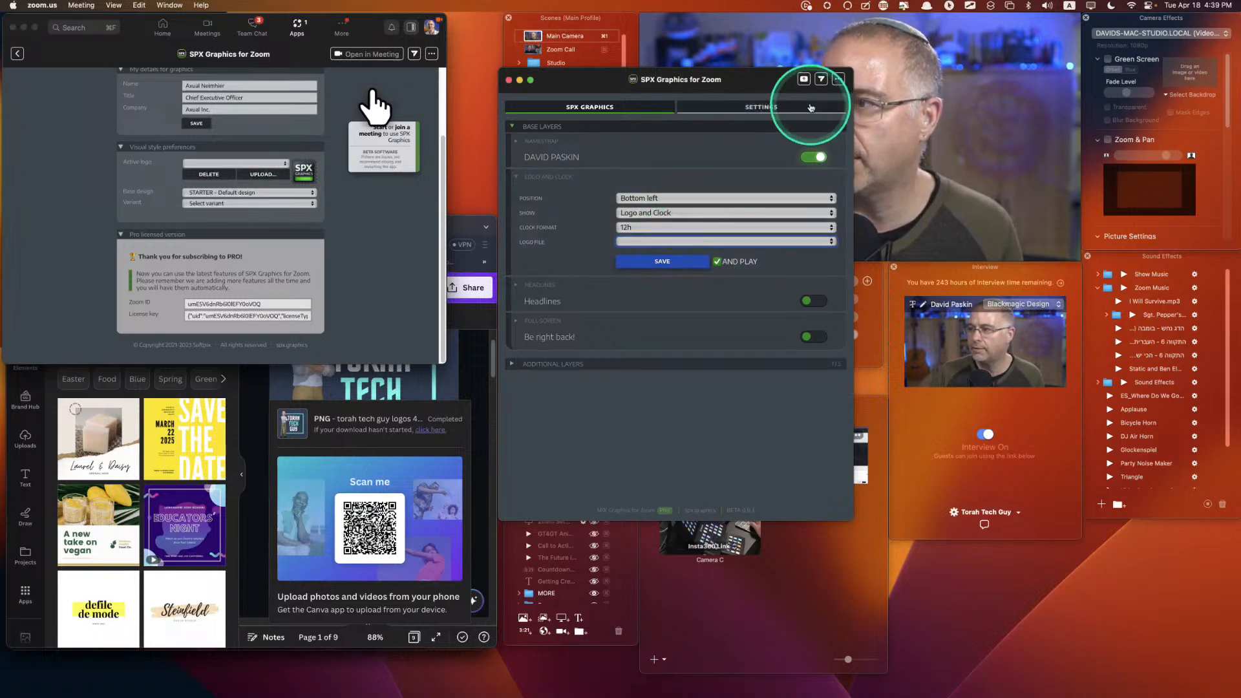
left_click(509, 80)
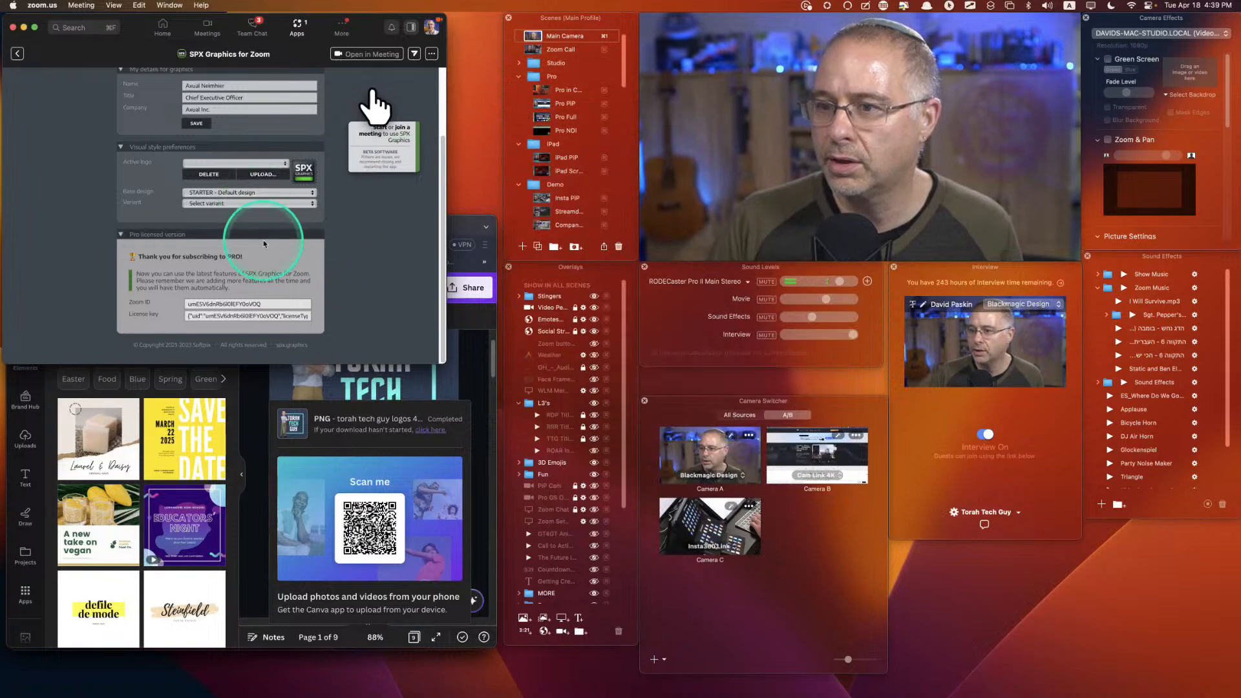
Make "torah tech guy logos 400x400.png" the active SPX logo and hide the Canva browser to uncover the meeting window
scroll(265, 236, "up", 3)
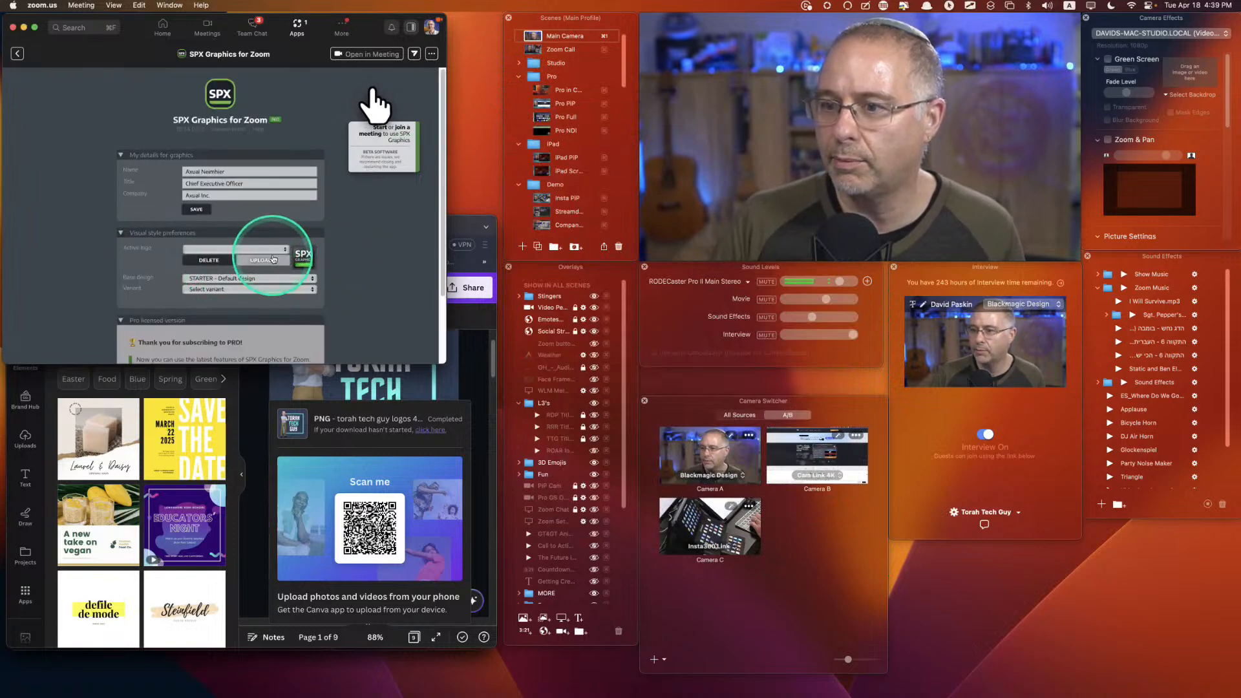
left_click(251, 249)
left_click(252, 249)
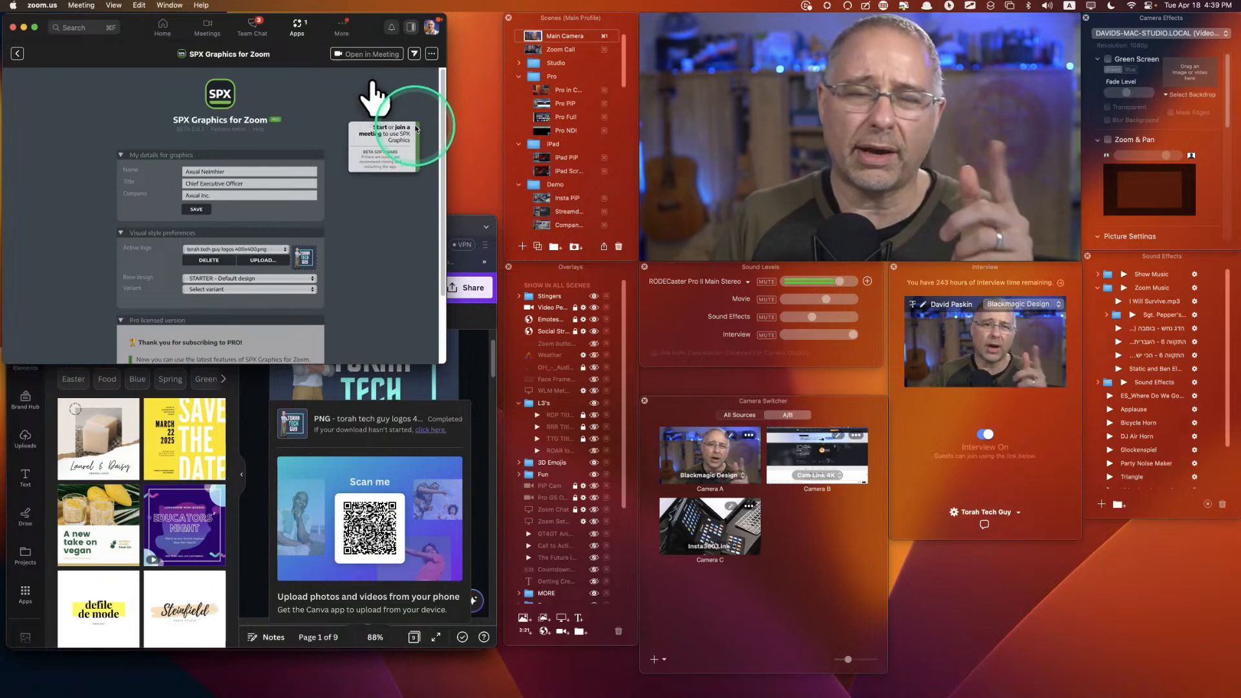
left_click(452, 374)
key("super+h")
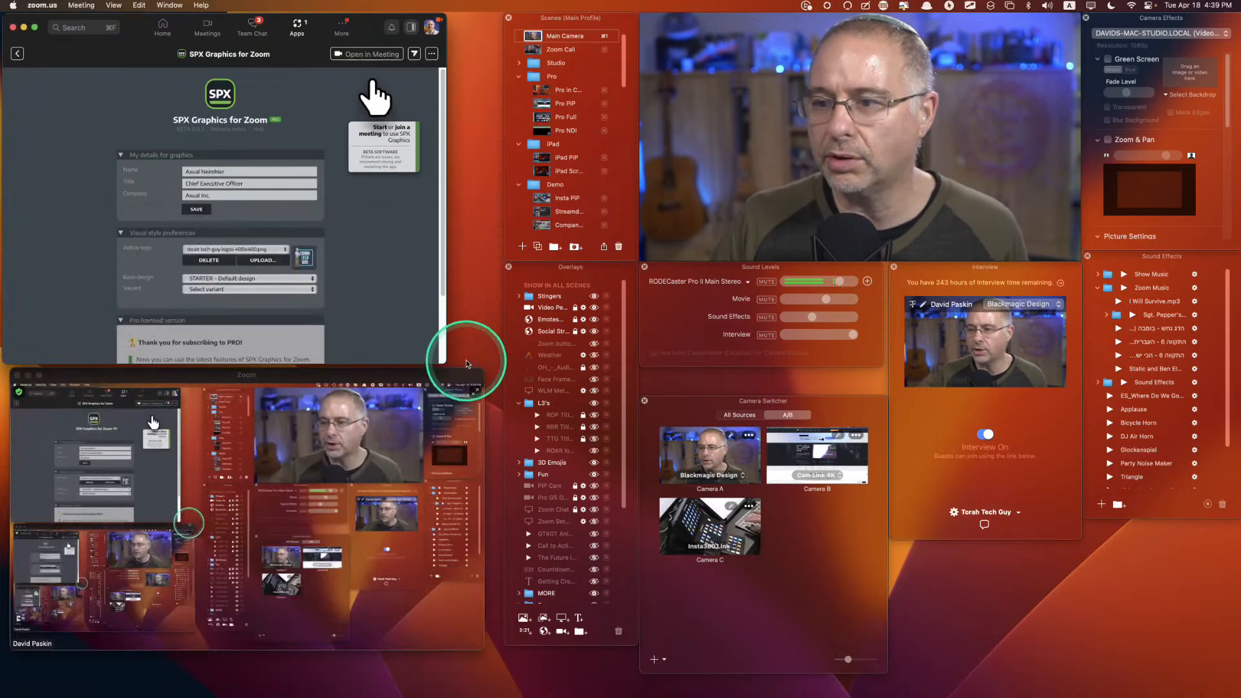
Open SPX Graphics in the meeting, widen its control window and review the Logo and Clock layer's settings
left_click(373, 55)
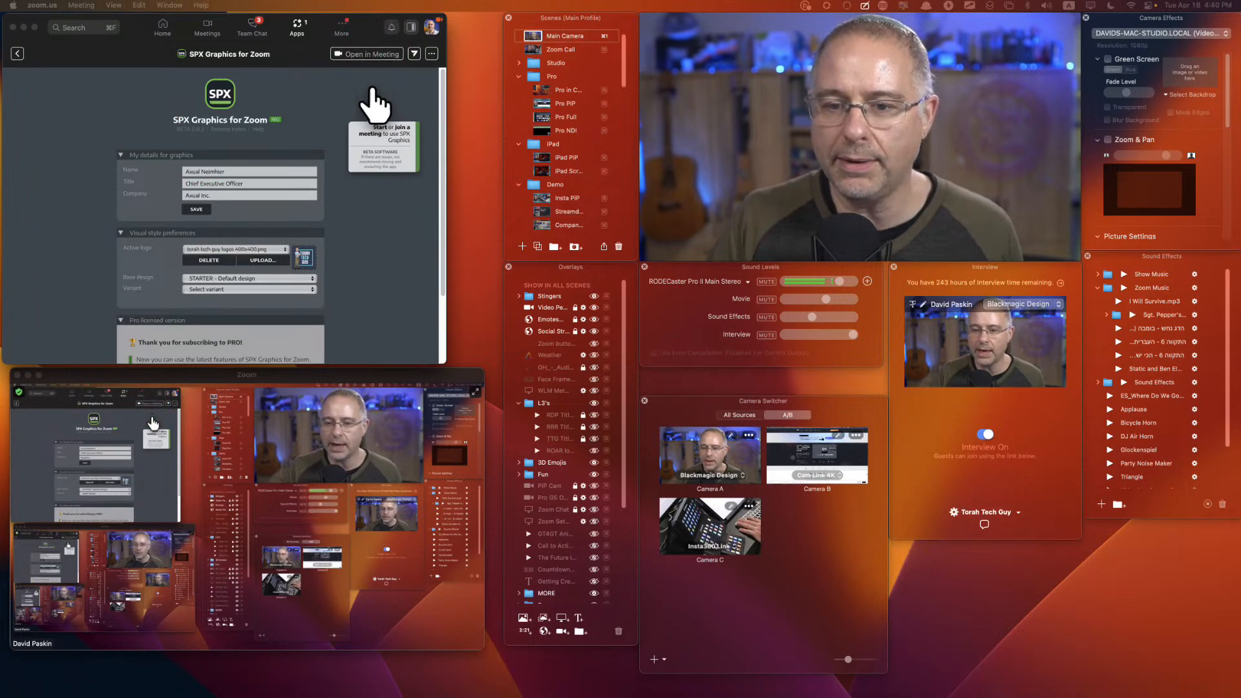
left_click_drag(0, 157, 386, 85)
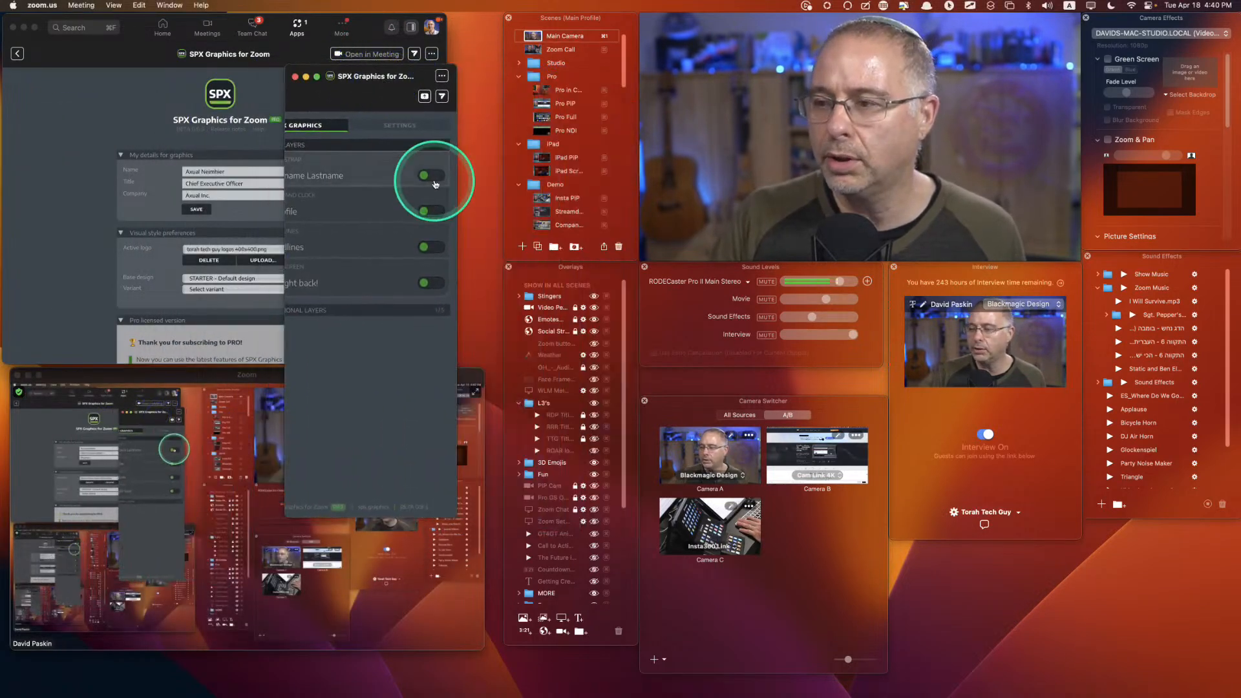
left_click_drag(458, 194, 537, 194)
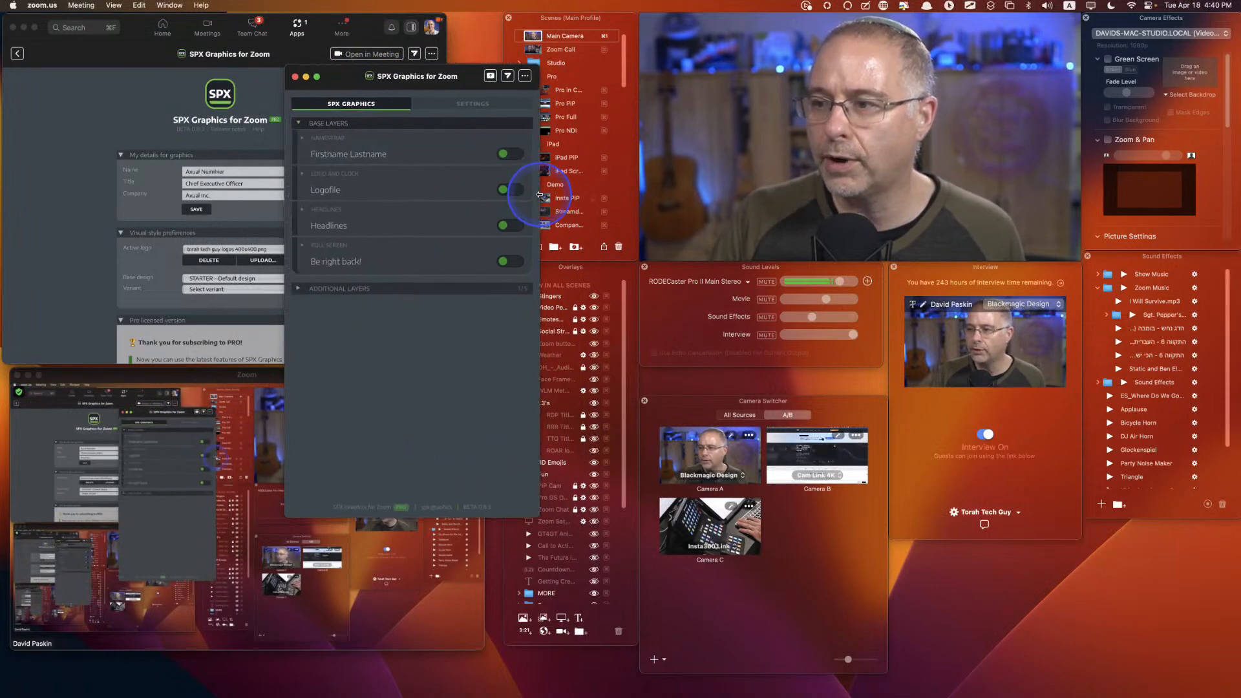
left_click(347, 175)
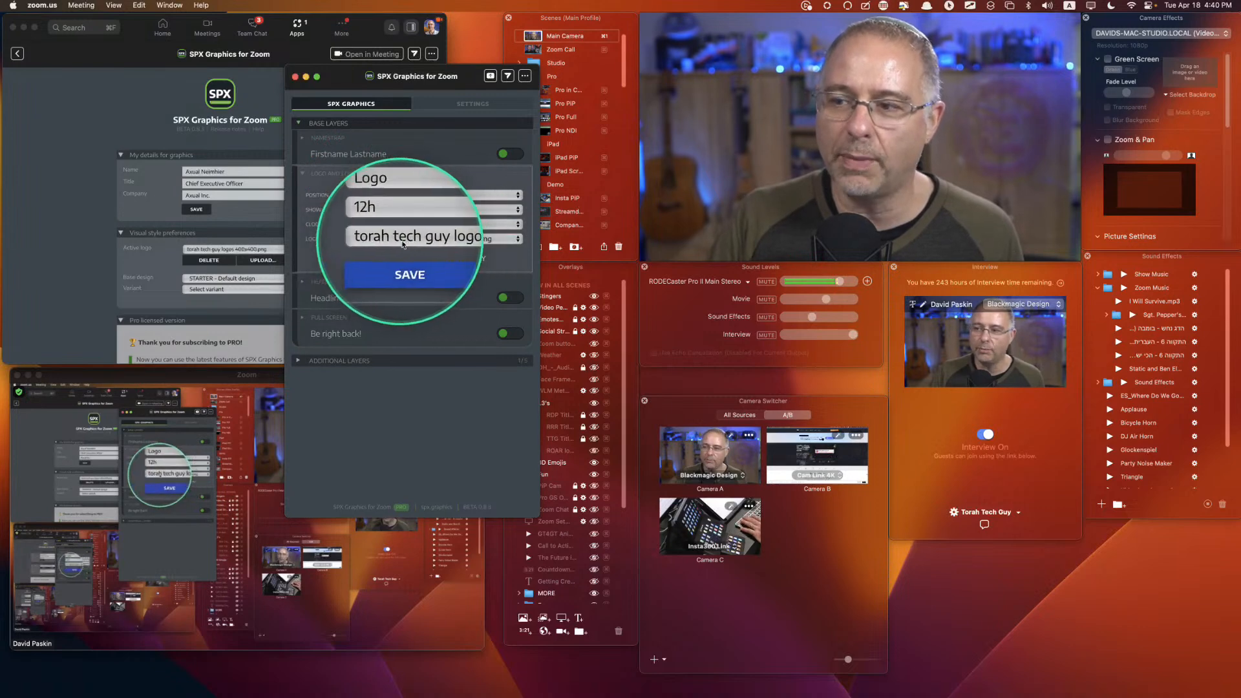
left_click(336, 174)
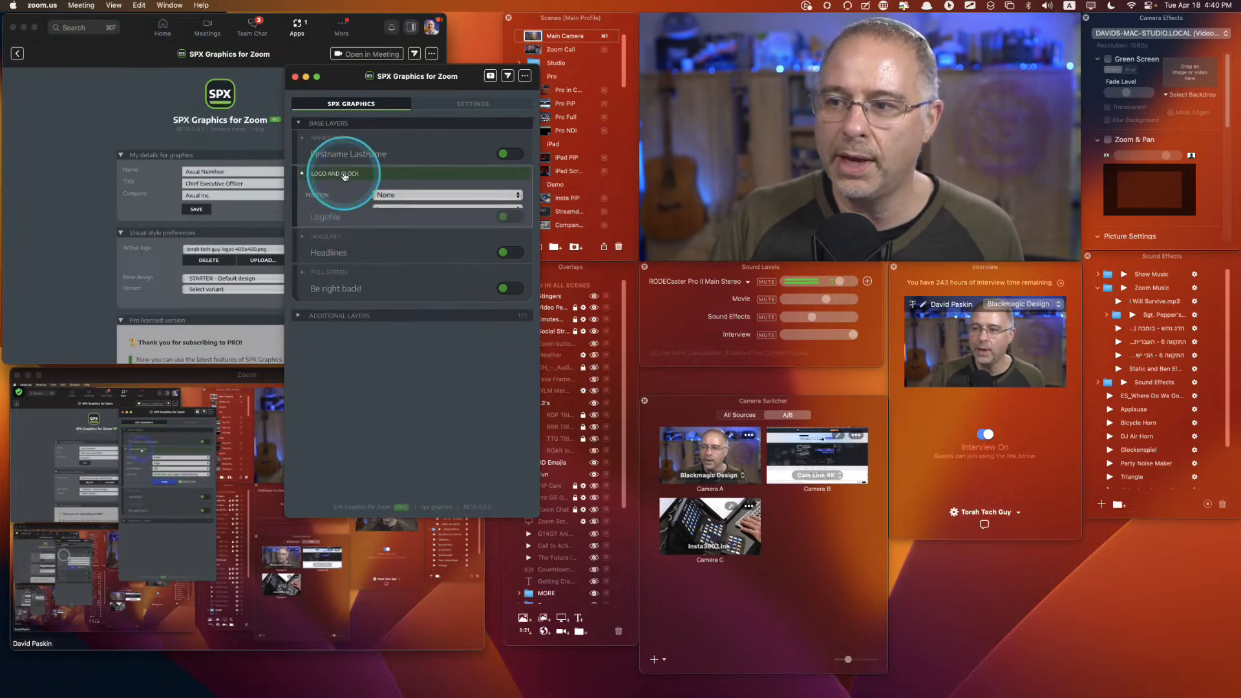
Play the default namestrap, try replacing its placeholder name with the presenter's name, and close the SPX control window without saving
left_click(510, 154)
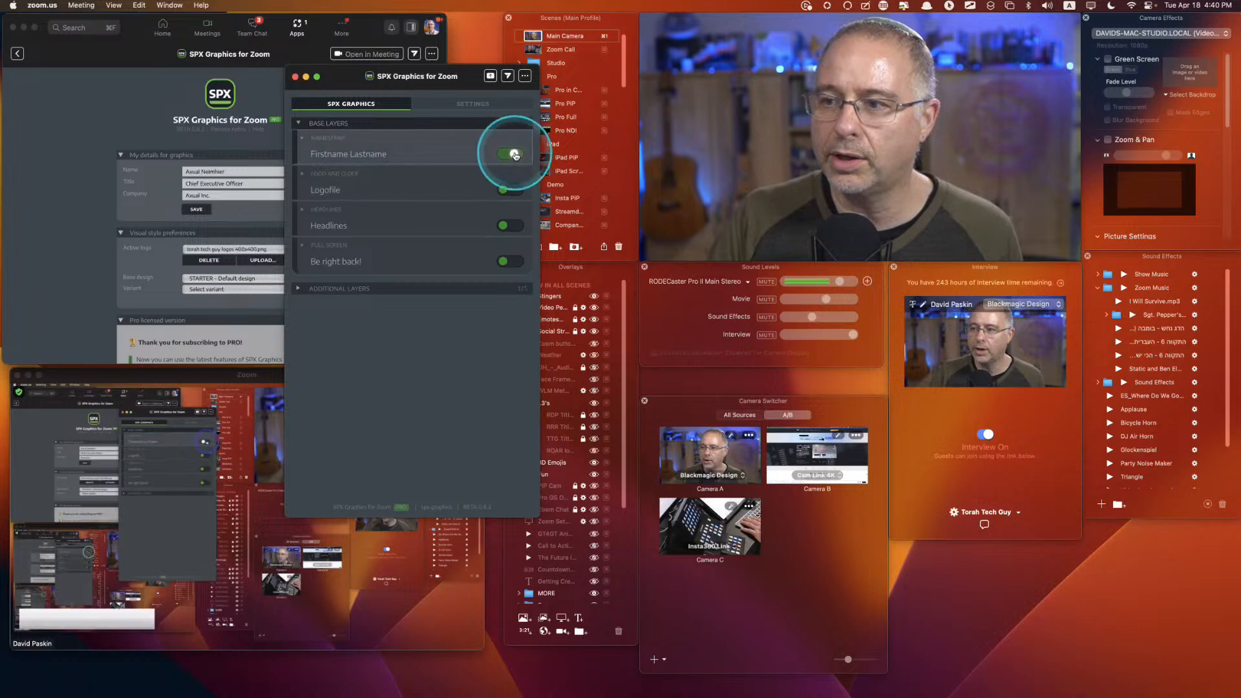
left_click(321, 139)
left_click(439, 162)
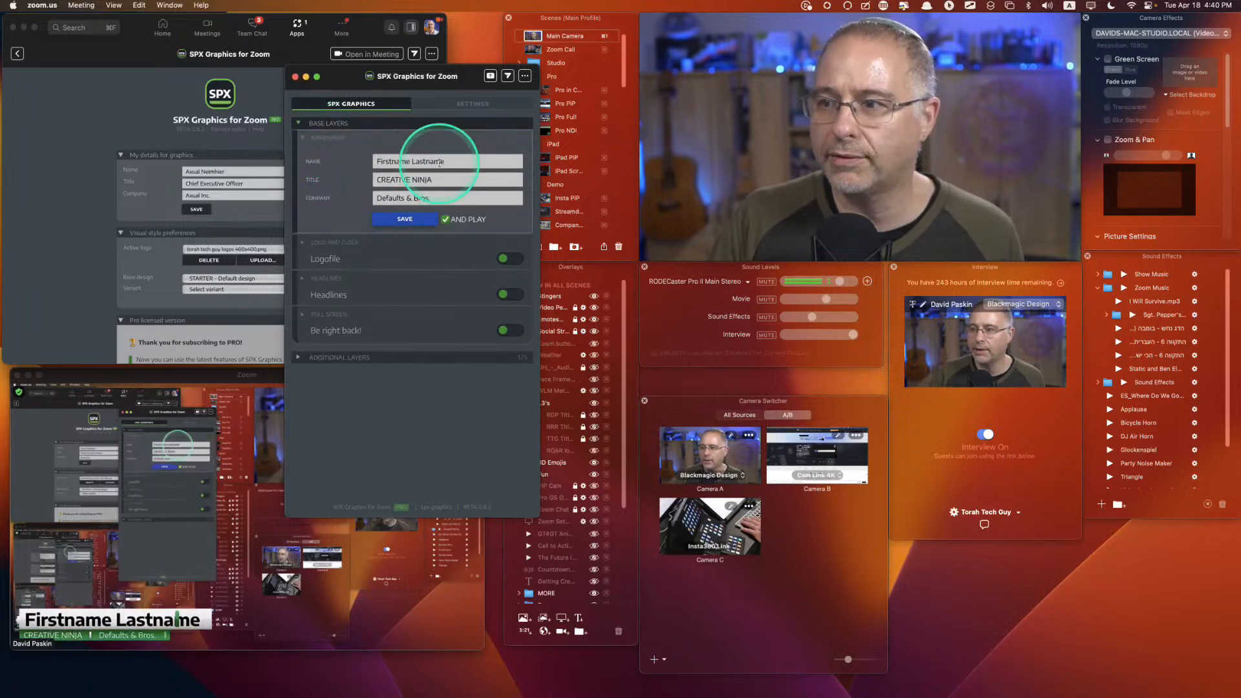
triple_click(425, 162)
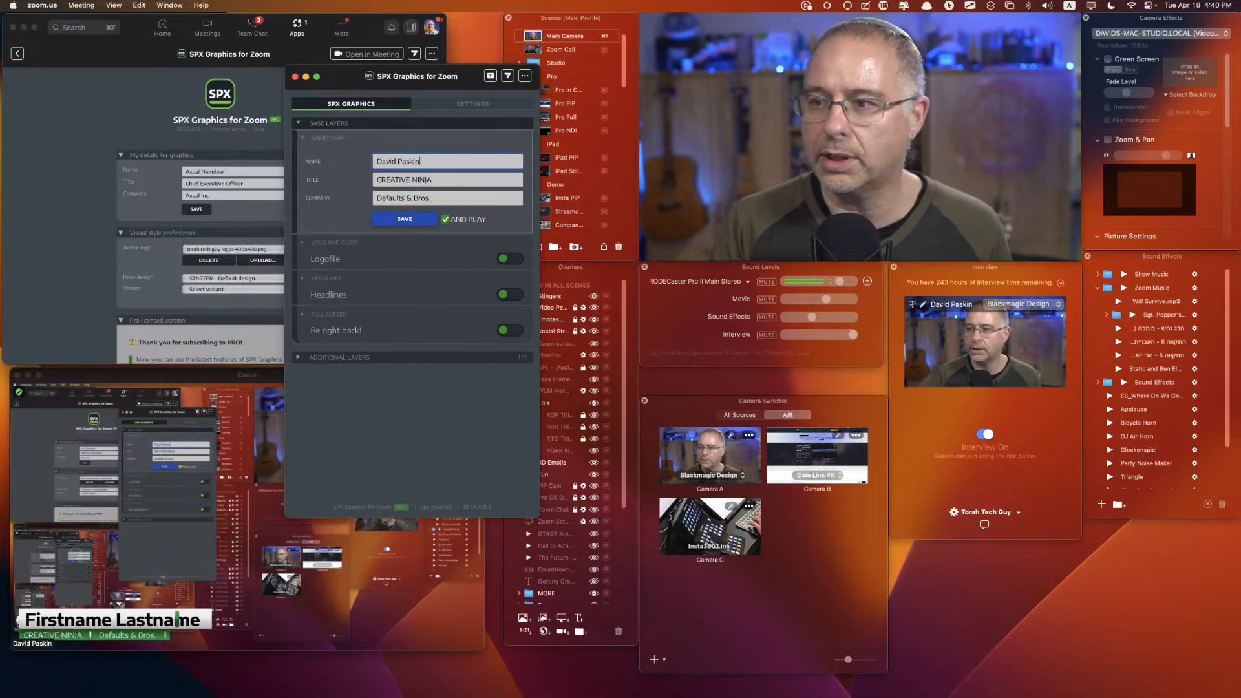
left_click(152, 180)
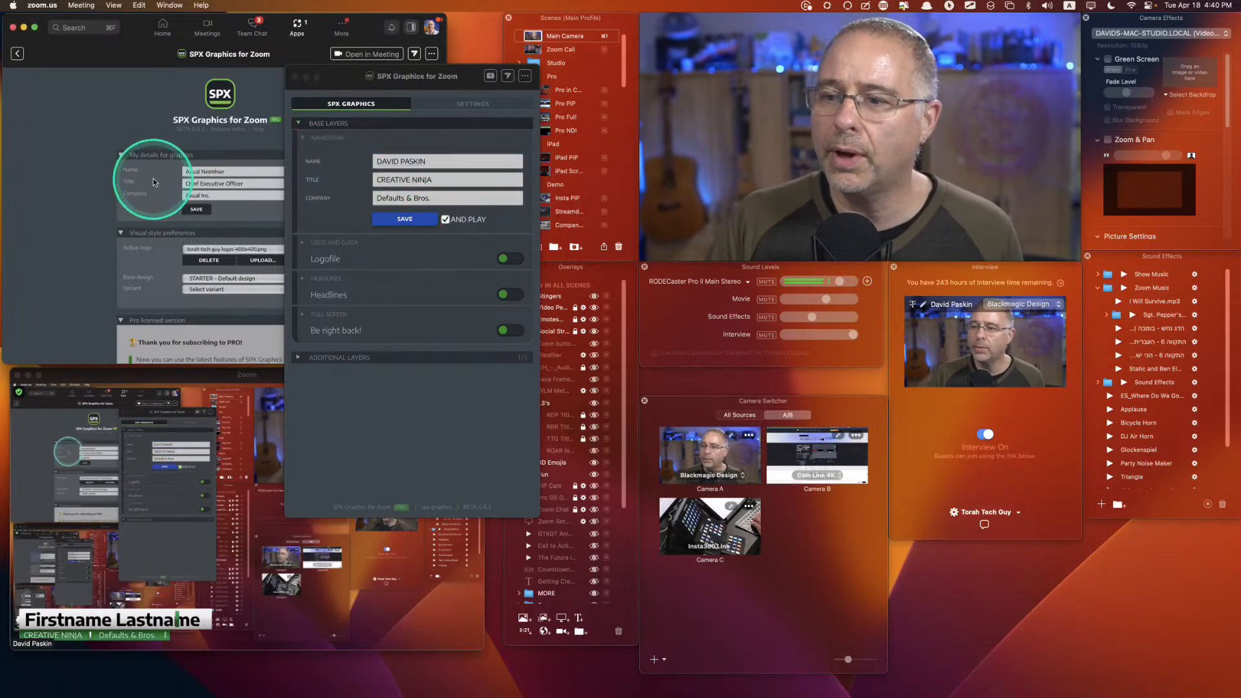
left_click(297, 79)
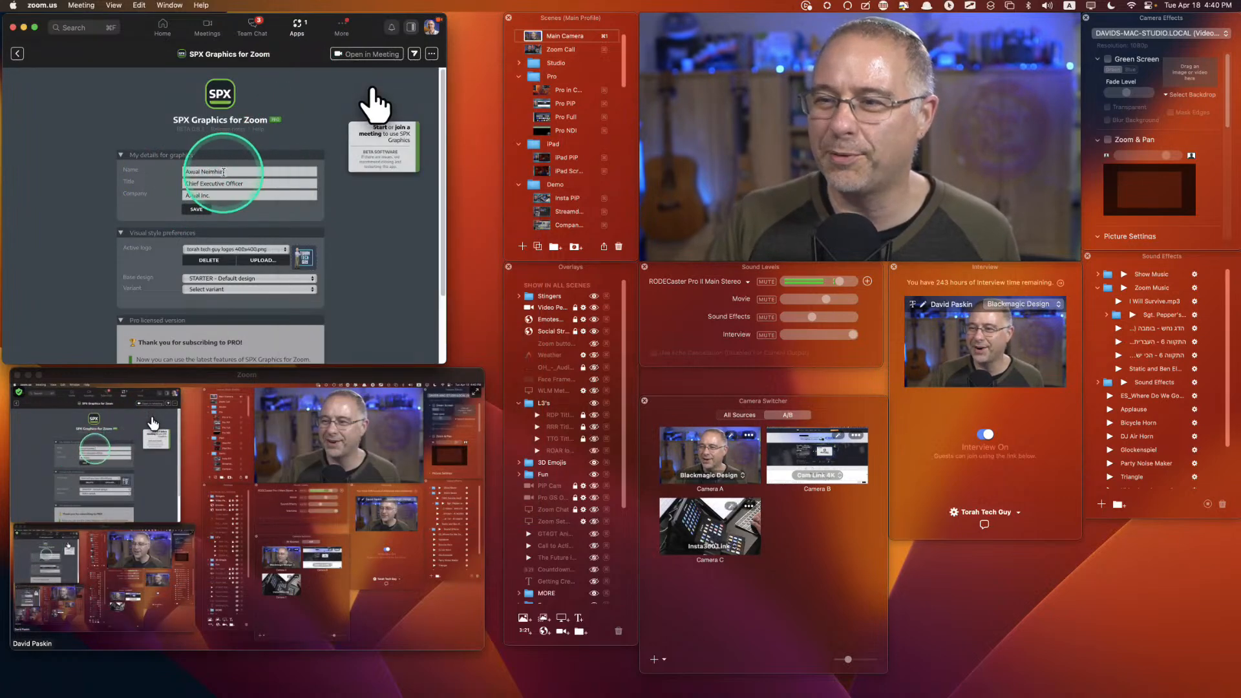
triple_click(223, 173)
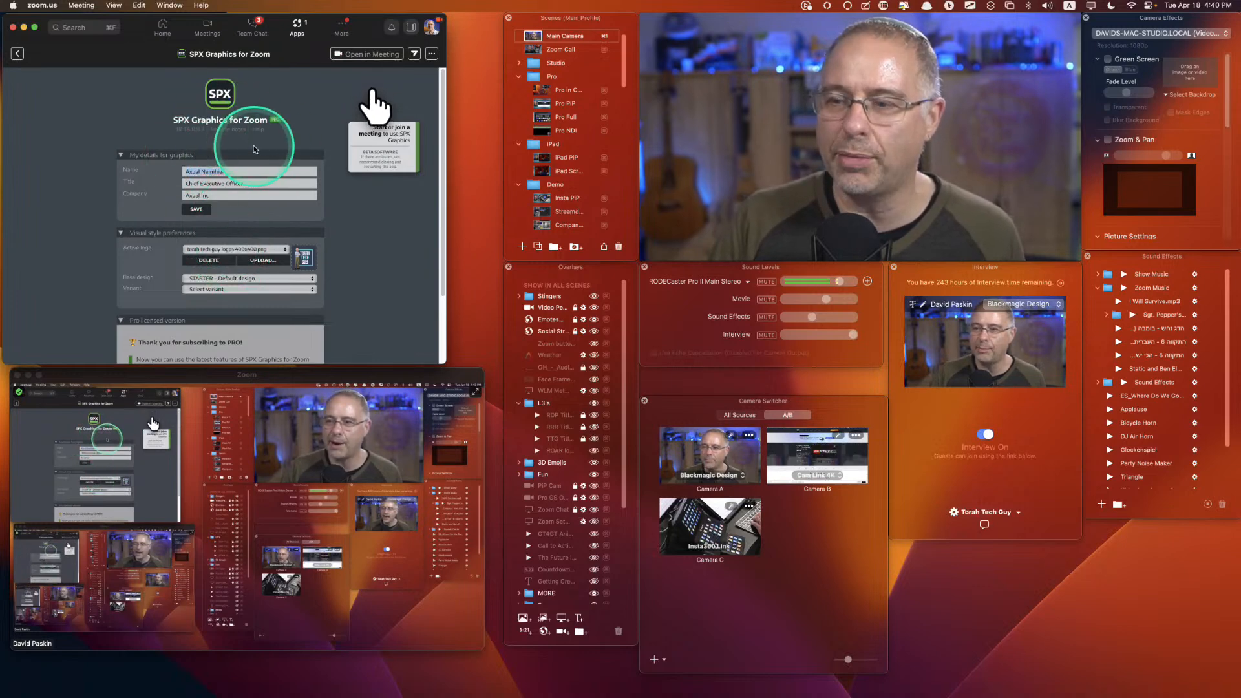
type("David Paskin")
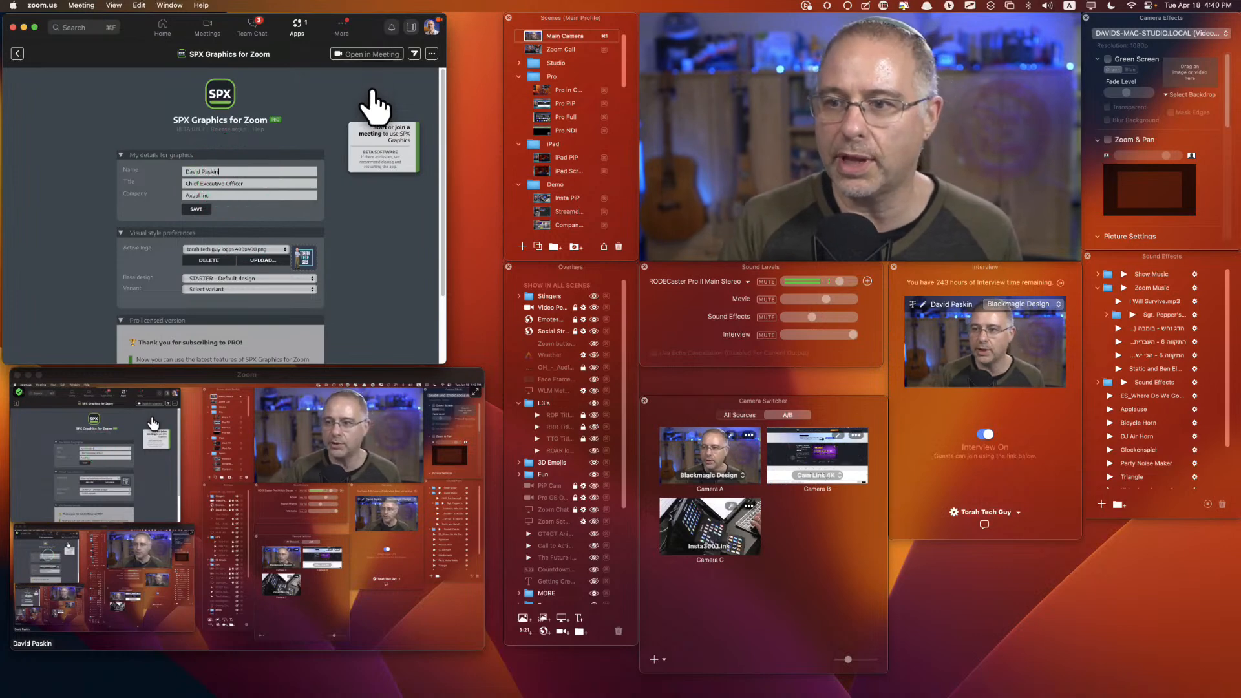
left_click(220, 182)
triple_click(261, 185)
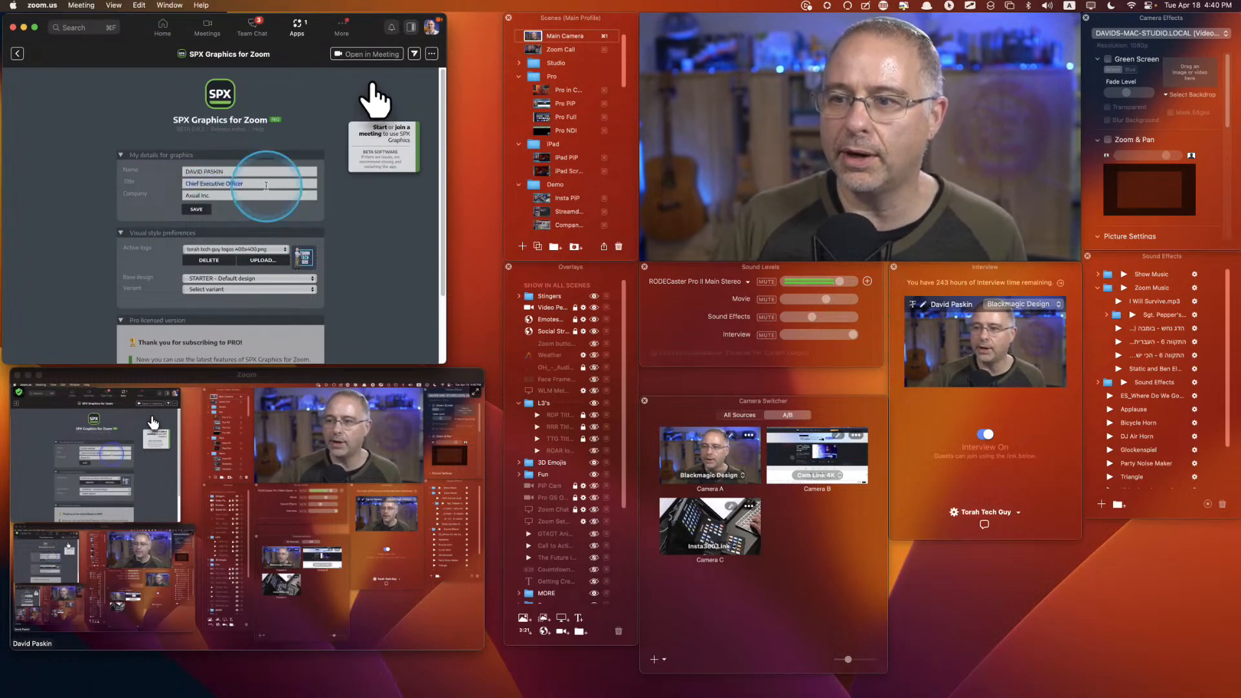
type("TORAH TECH GUY")
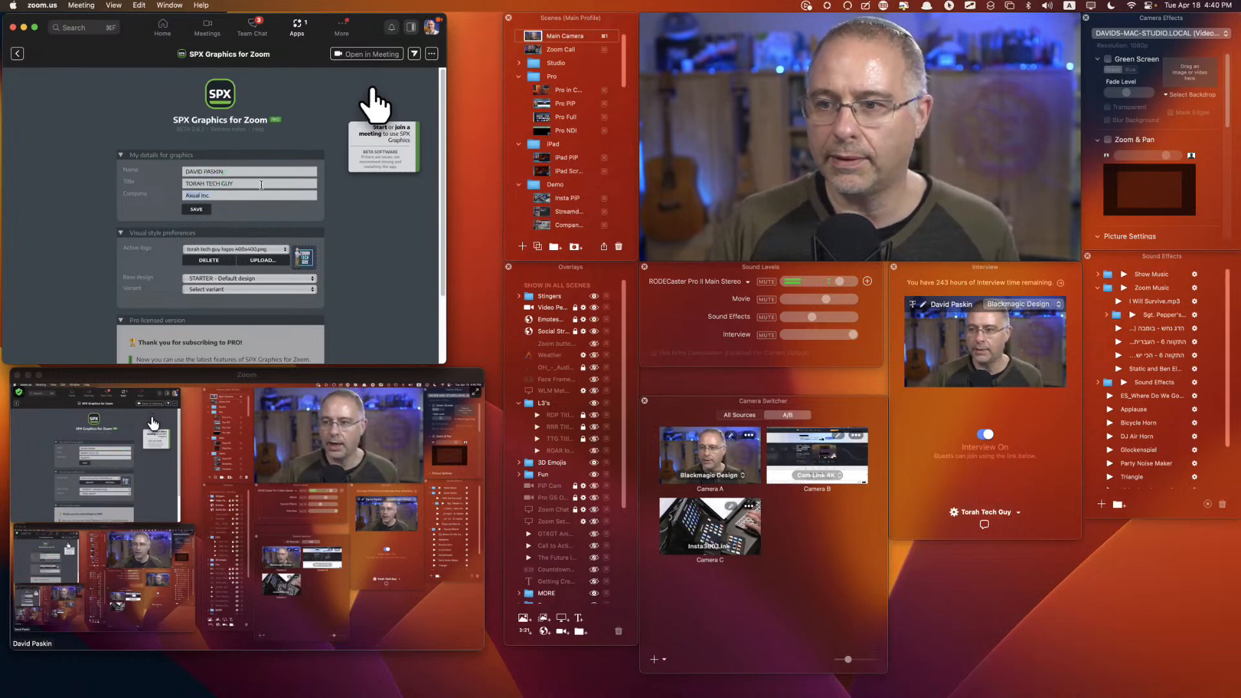
key("Tab")
type("www.torahtechguy.com")
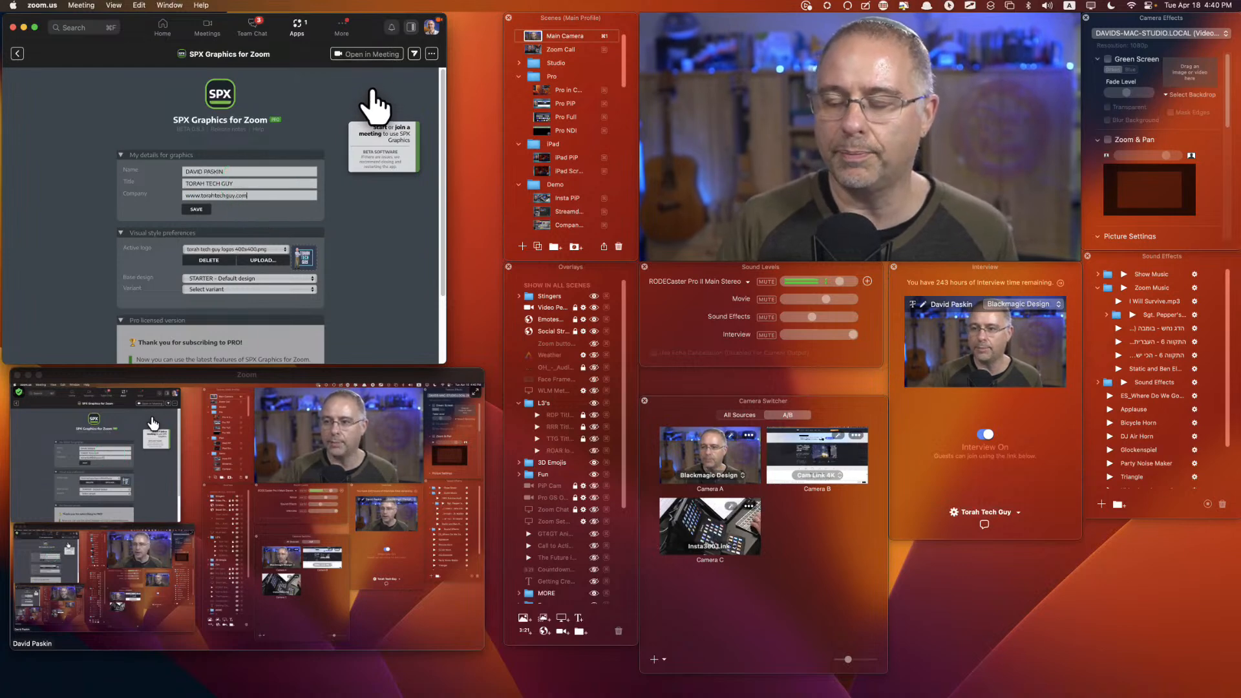
left_click(210, 211)
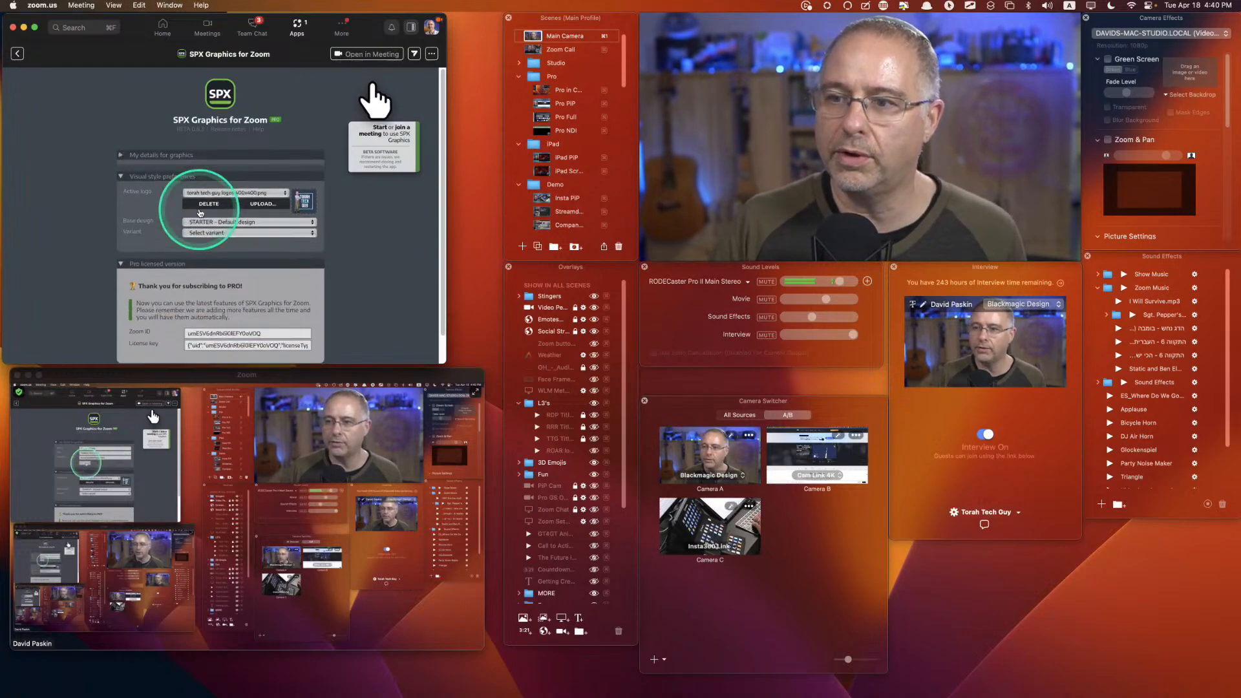
Reopen SPX Graphics in the meeting, then reposition and widen its control window until all the base layers are readable
left_click(358, 55)
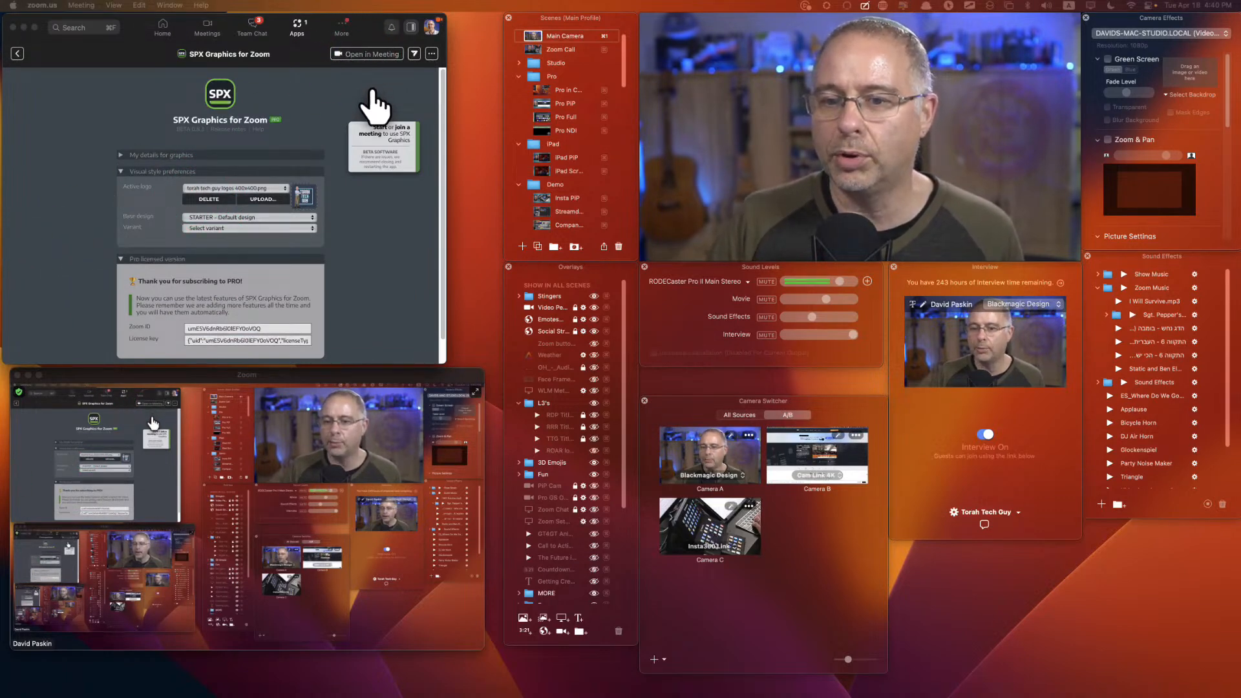
left_click(222, 92)
left_click_drag(223, 96, 278, 85)
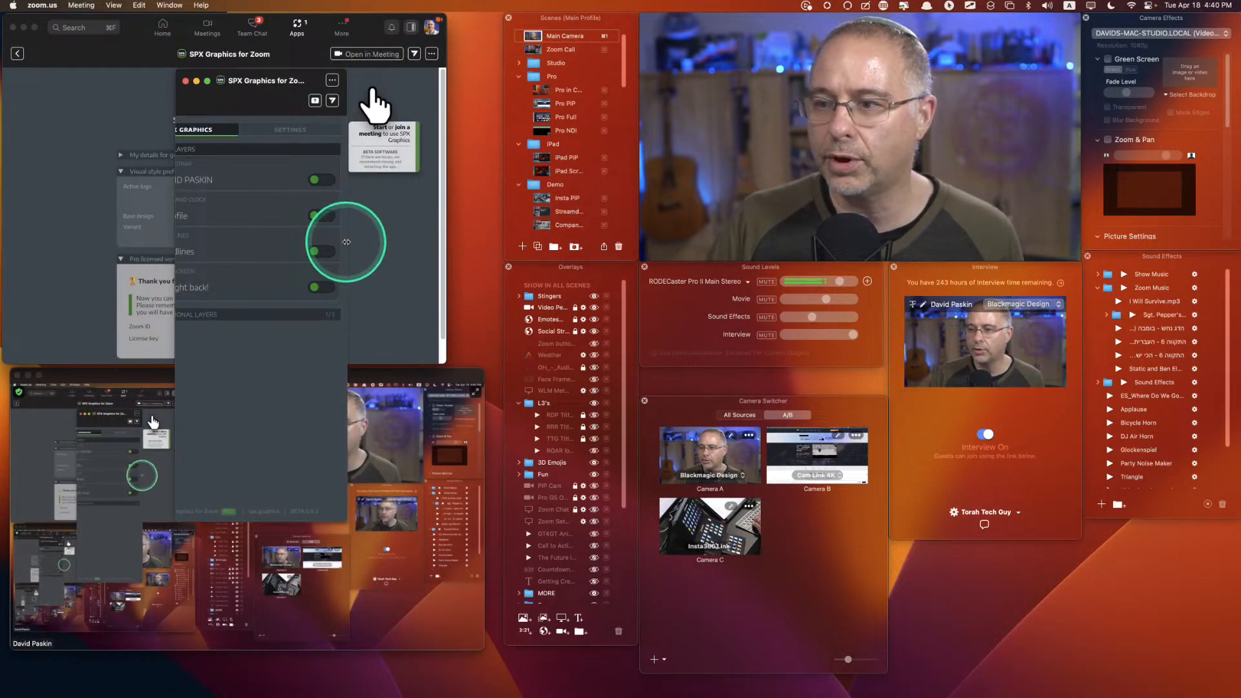
left_click_drag(344, 240, 413, 243)
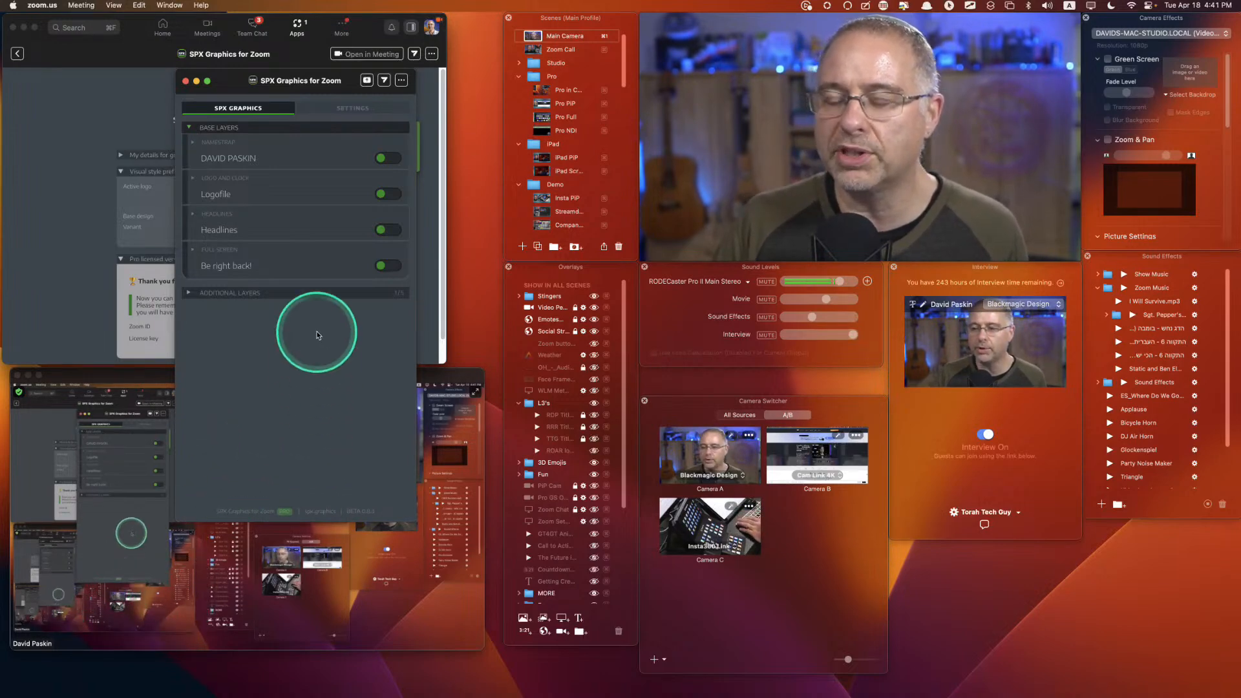
Show the namestrap and the logo in the meeting, checking the namestrap's fields and toggling it off and back on
left_click(391, 159)
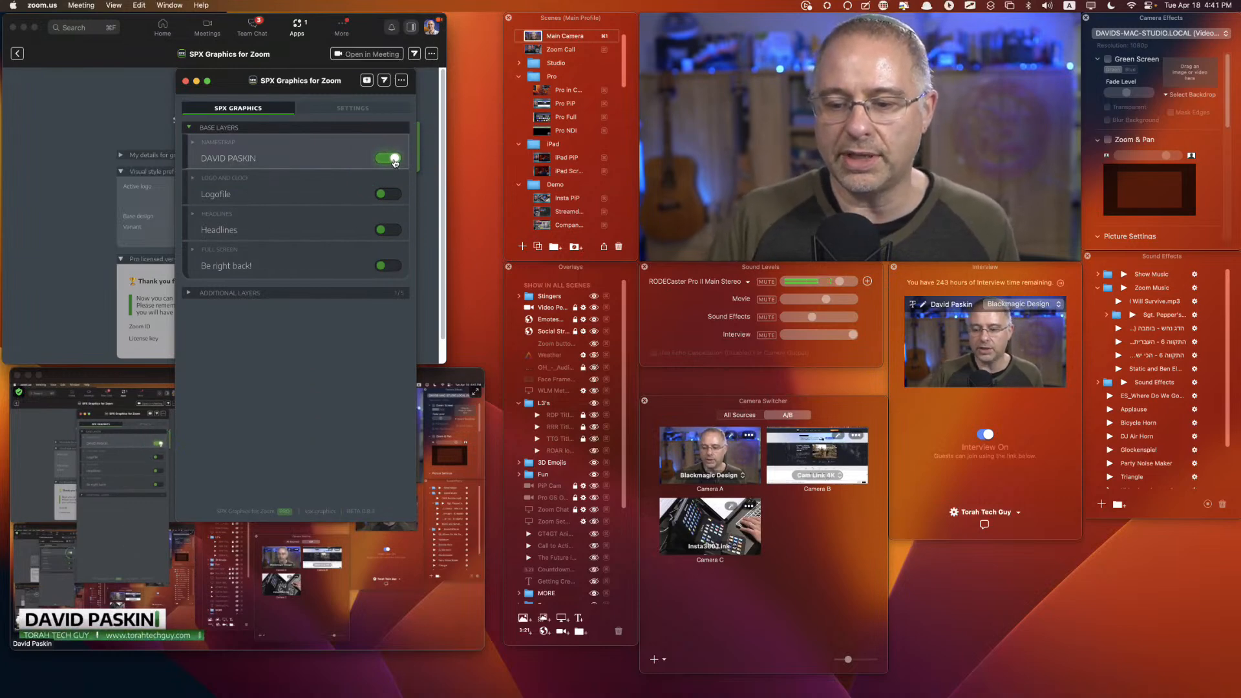
left_click(389, 194)
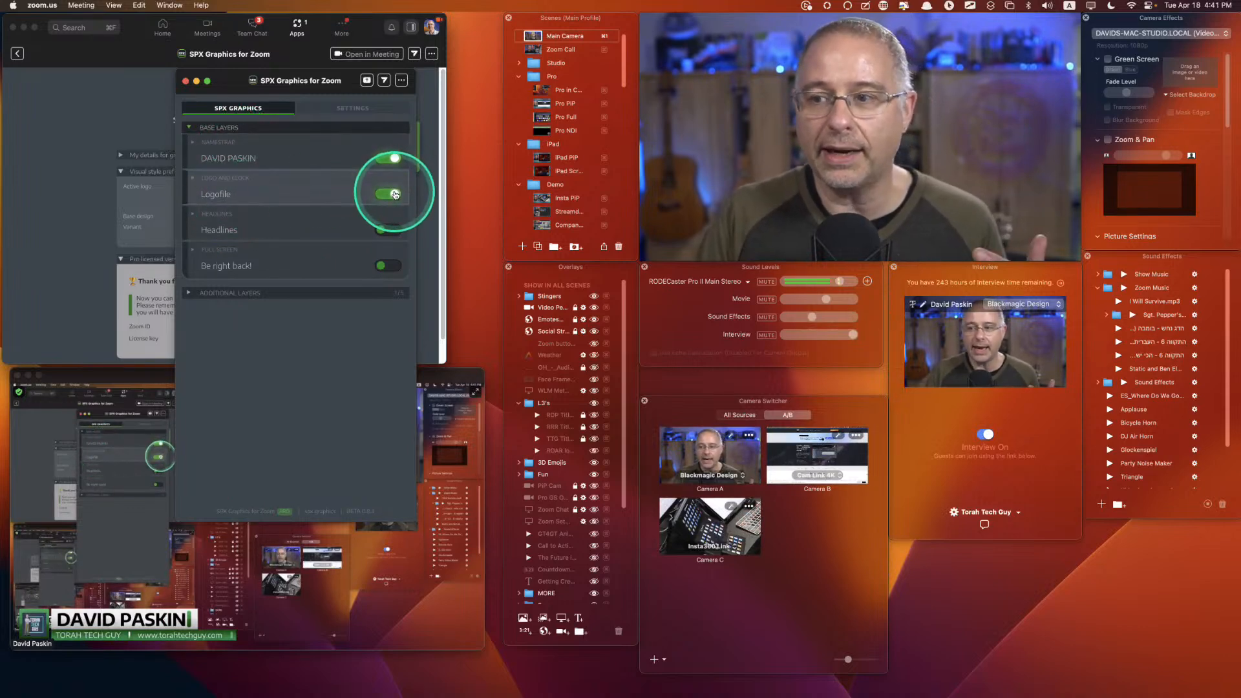
left_click(244, 144)
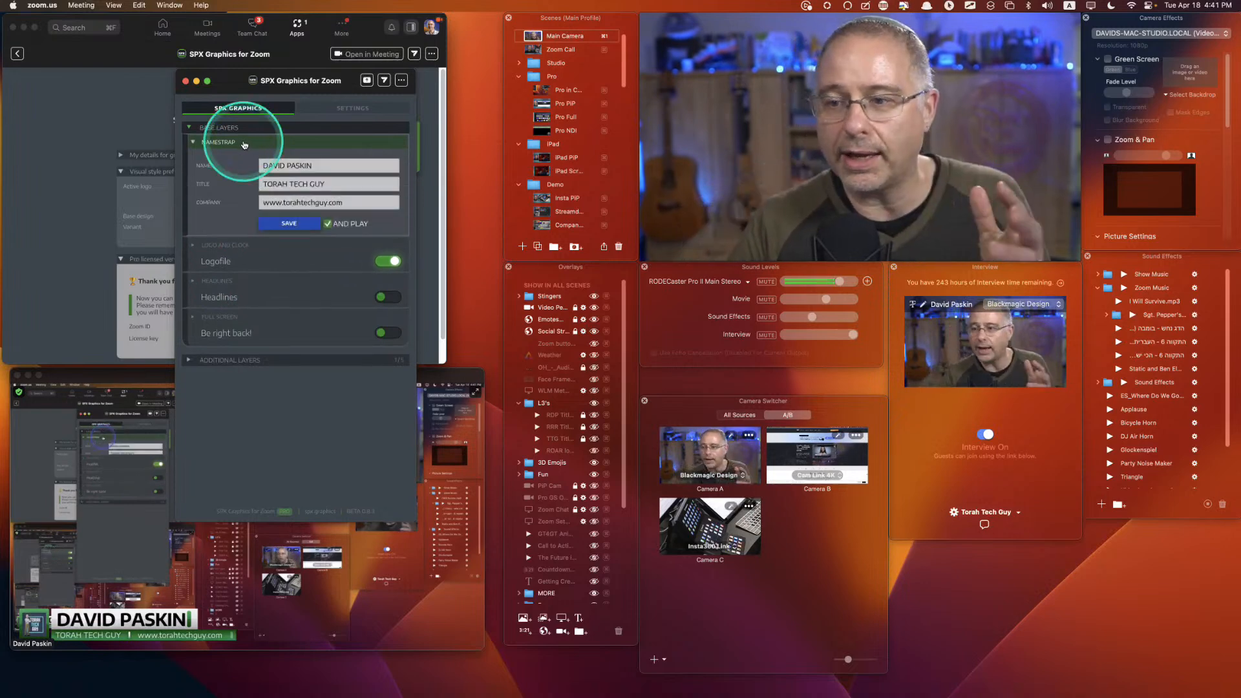
left_click(245, 143)
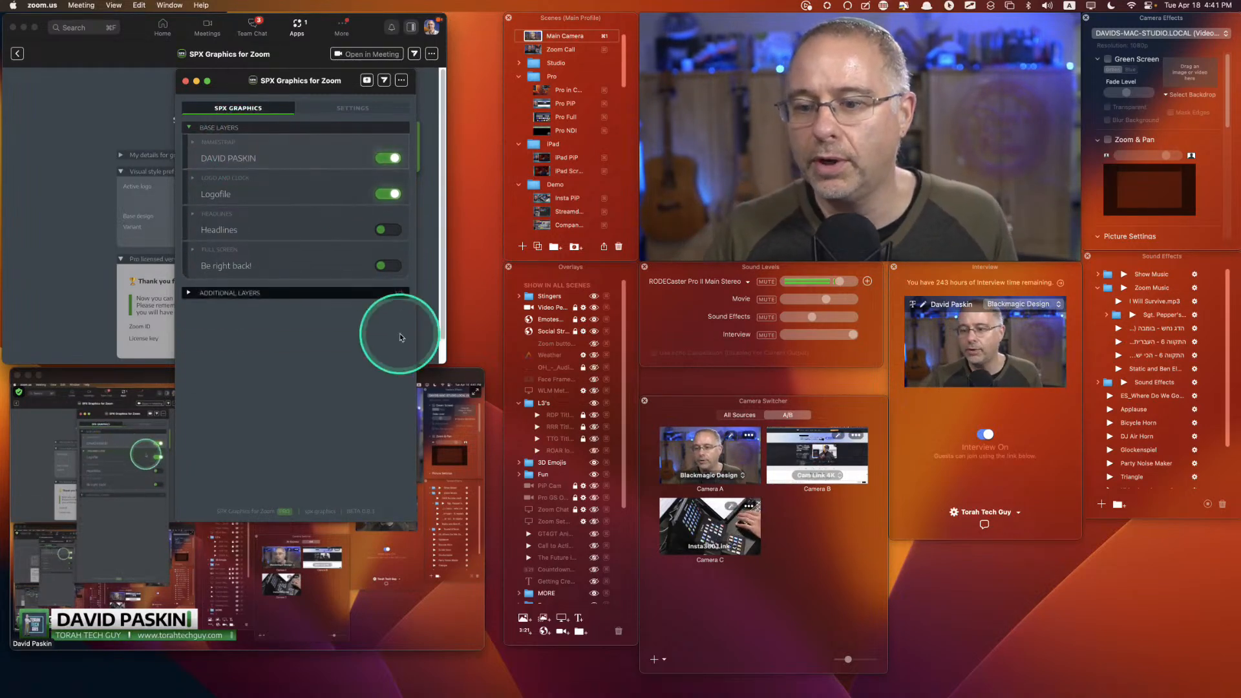
left_click(385, 159)
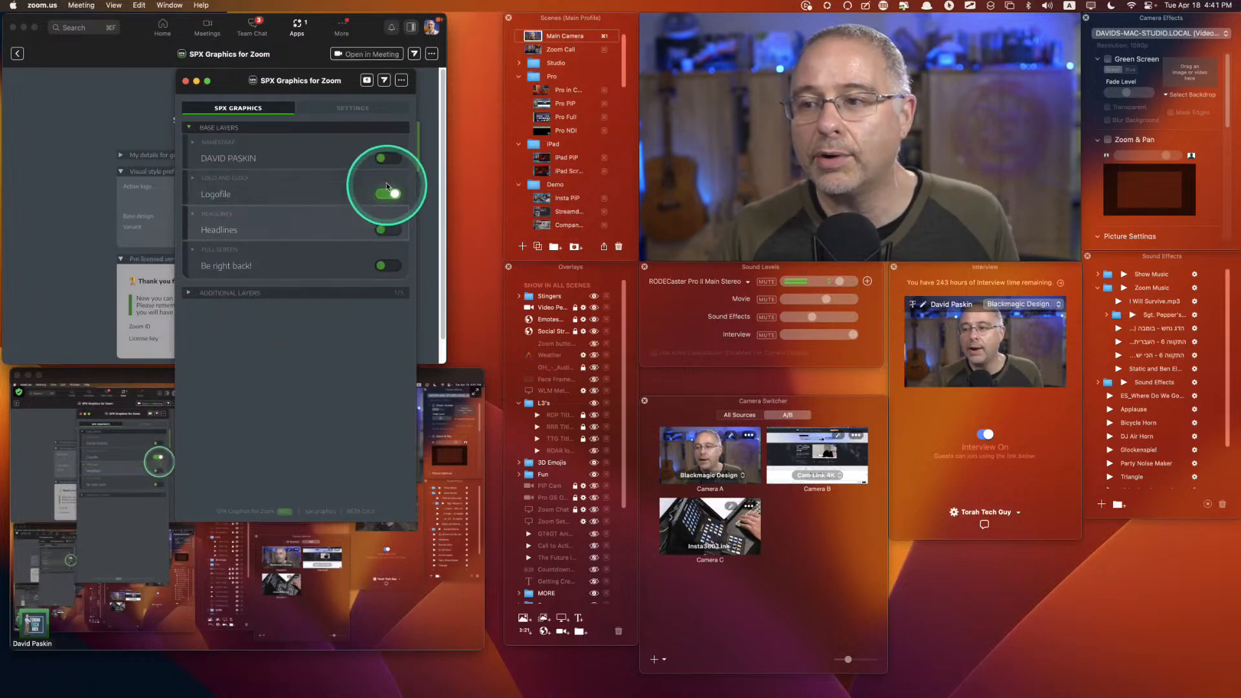
left_click(390, 158)
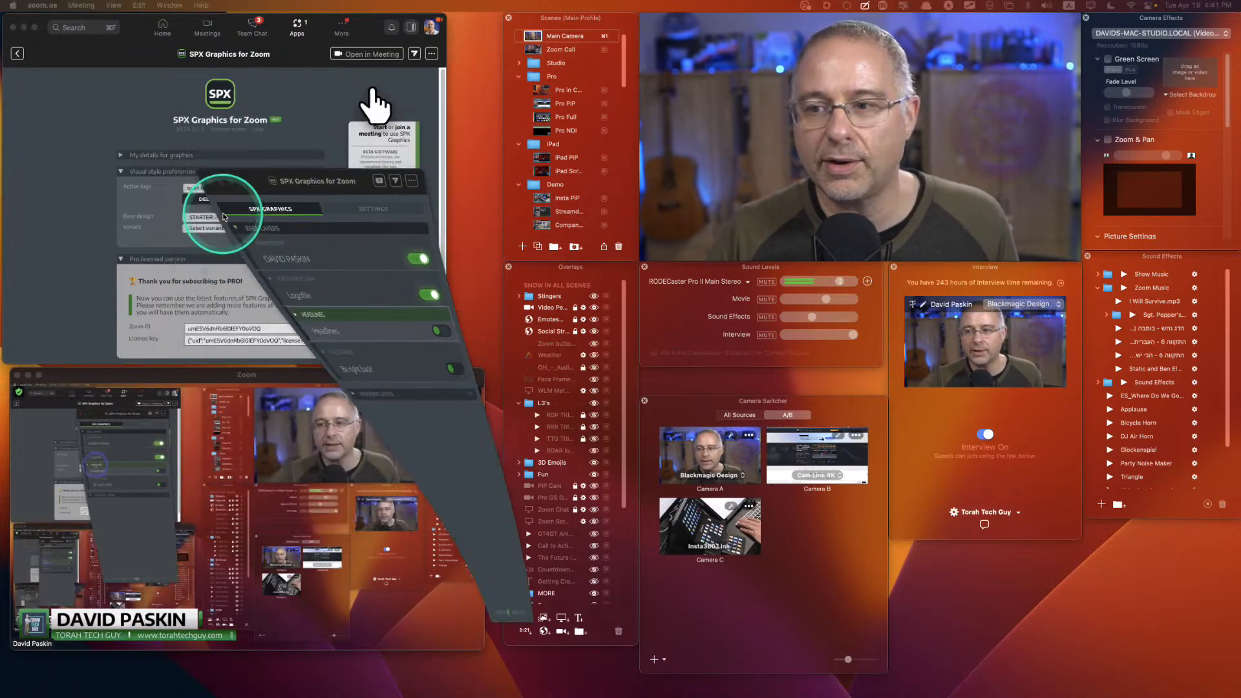
Restore the minimized SPX control window and save the default Headlines with the play option enabled
mouse_move(452, 673)
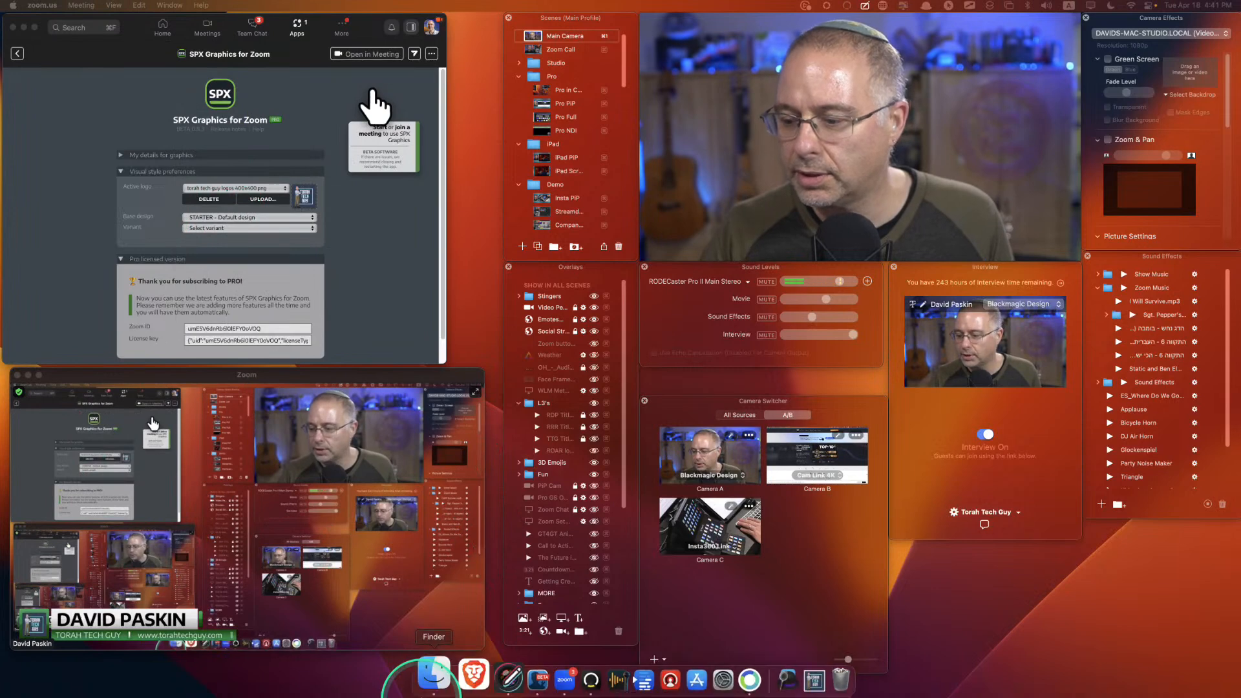
left_click_drag(539, 672, 568, 520)
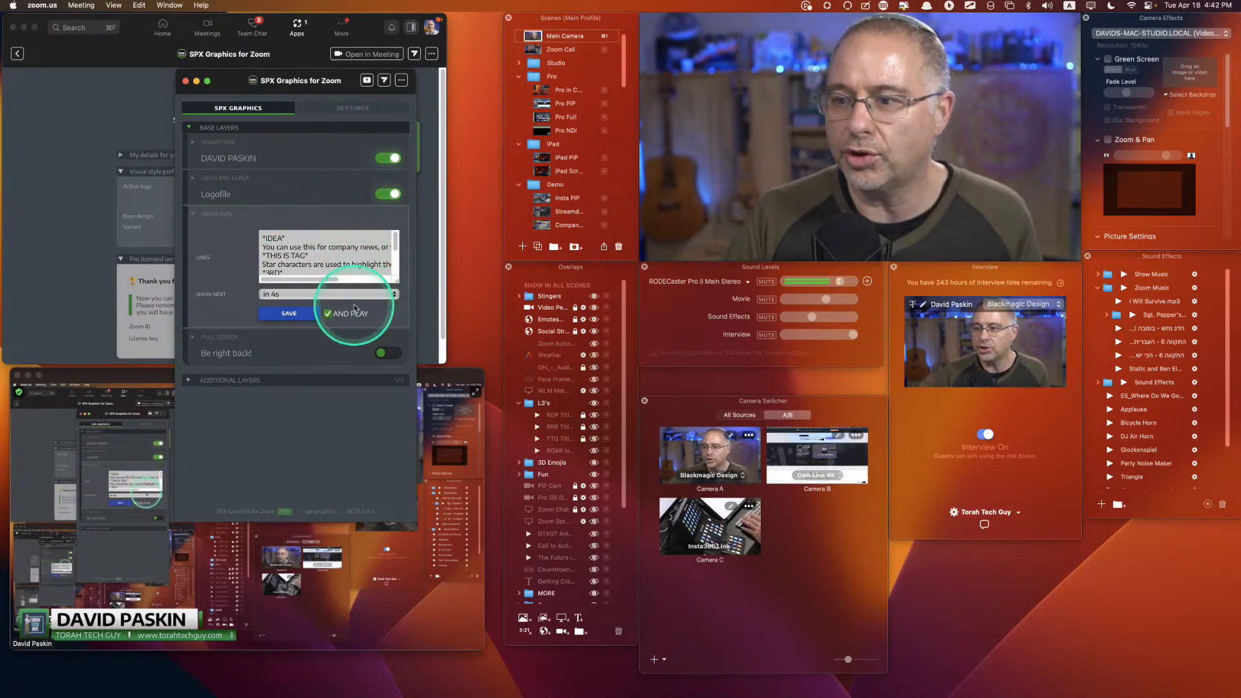
left_click(289, 314)
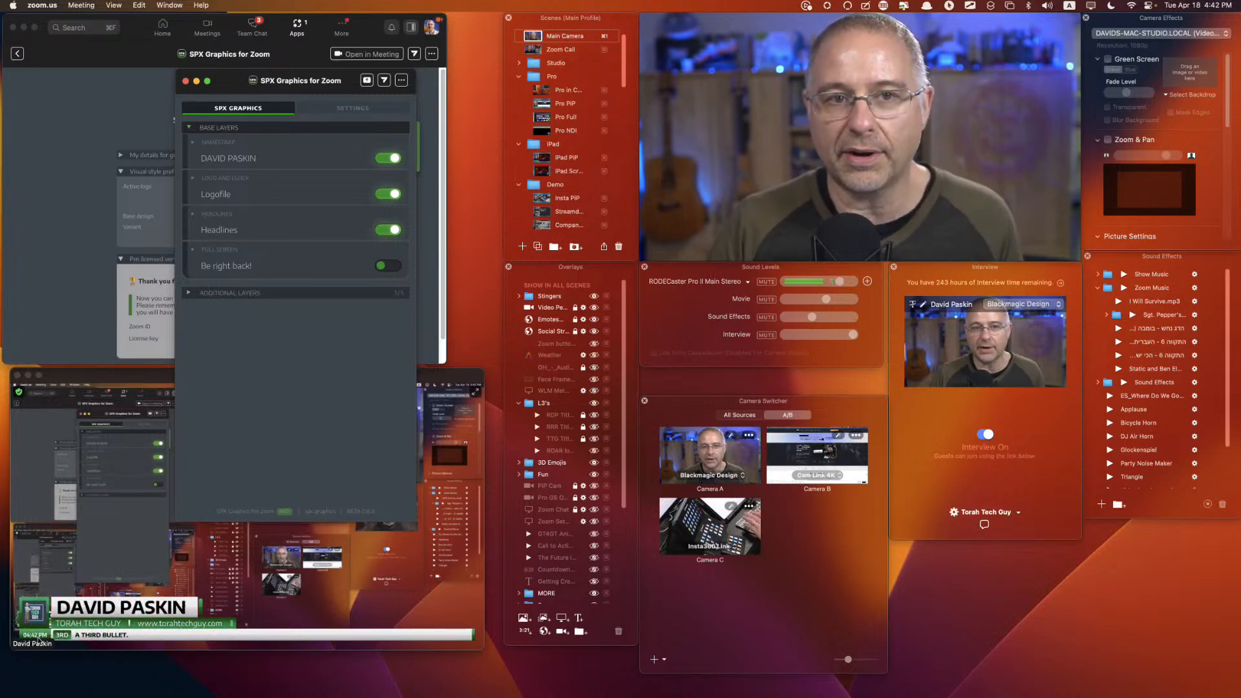
Open the Logo and Clock layer's settings and examine its show, clock format and position options
left_click(230, 179)
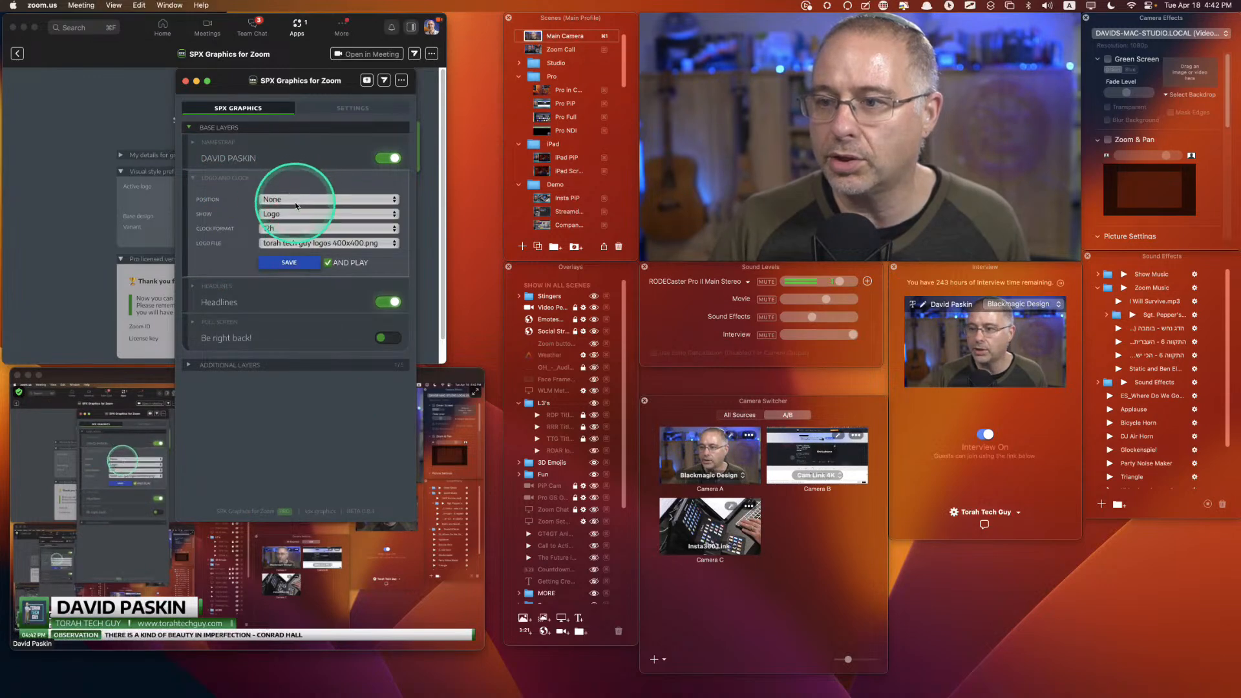
left_click(285, 215)
left_click(284, 216)
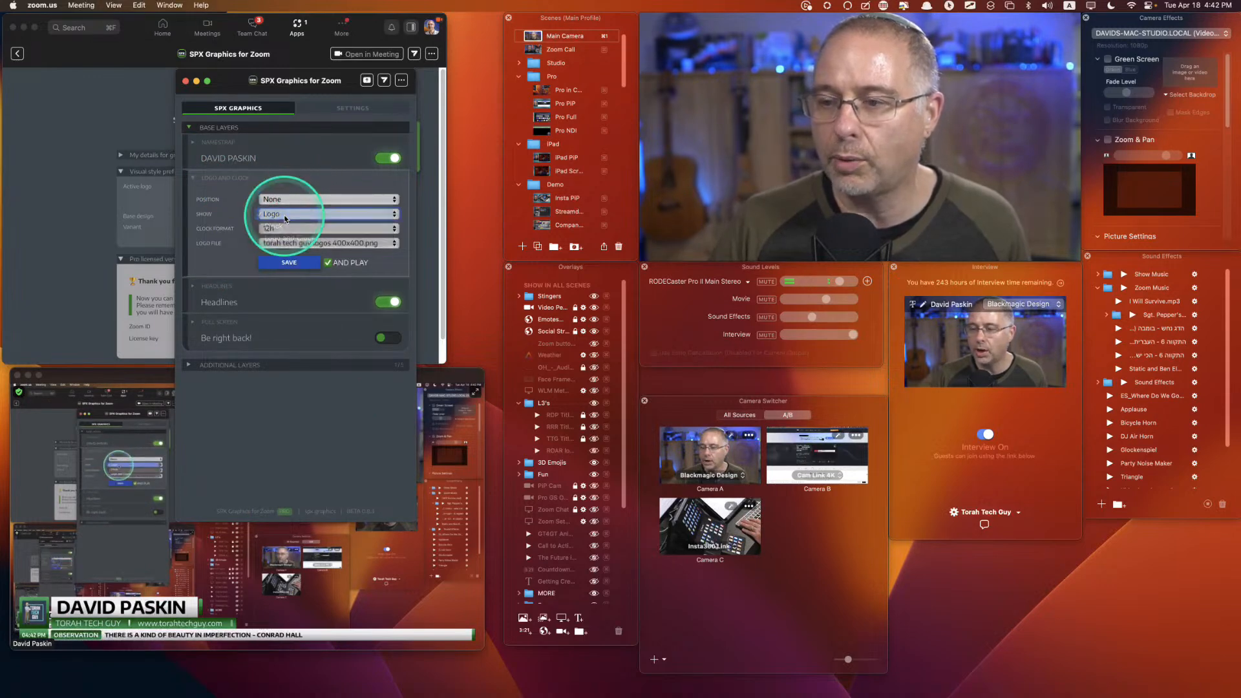
left_click(283, 230)
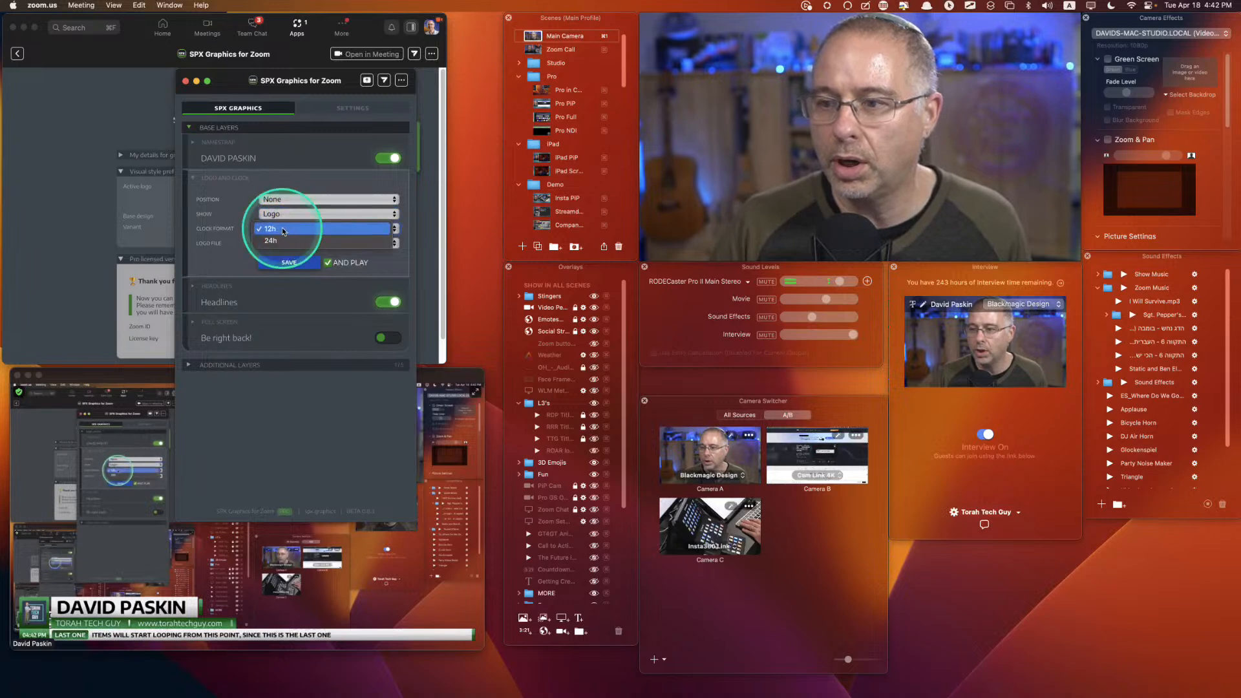
left_click(284, 229)
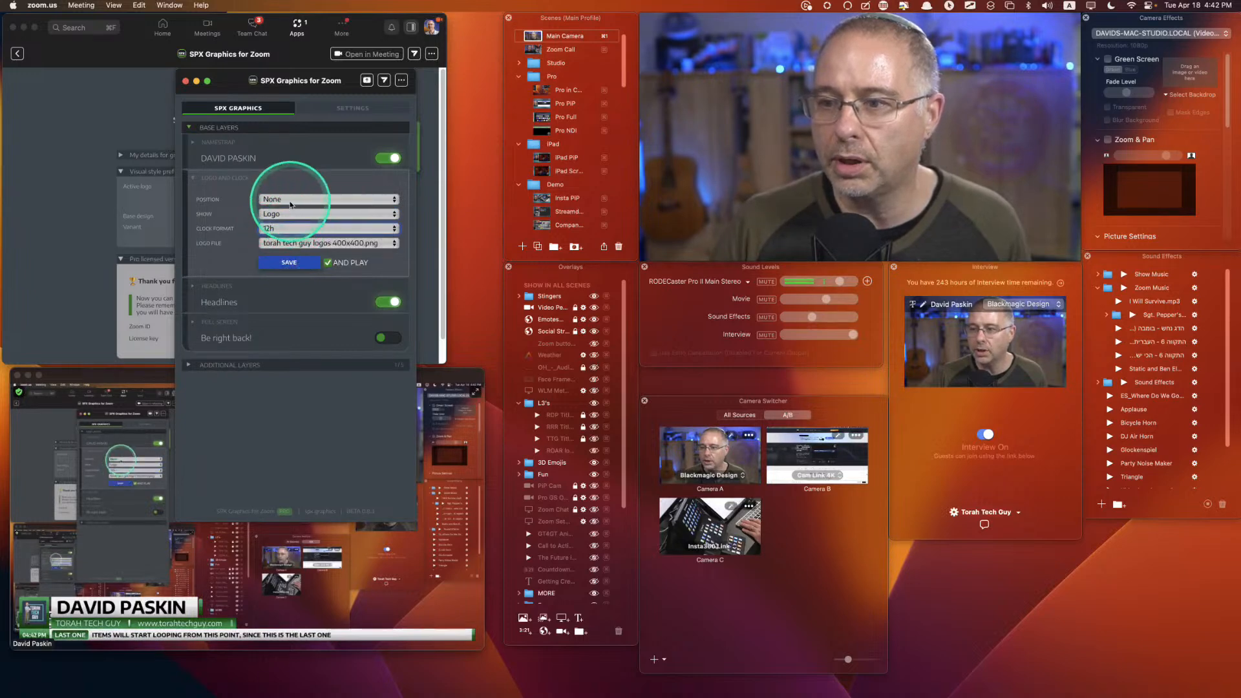
left_click(291, 205)
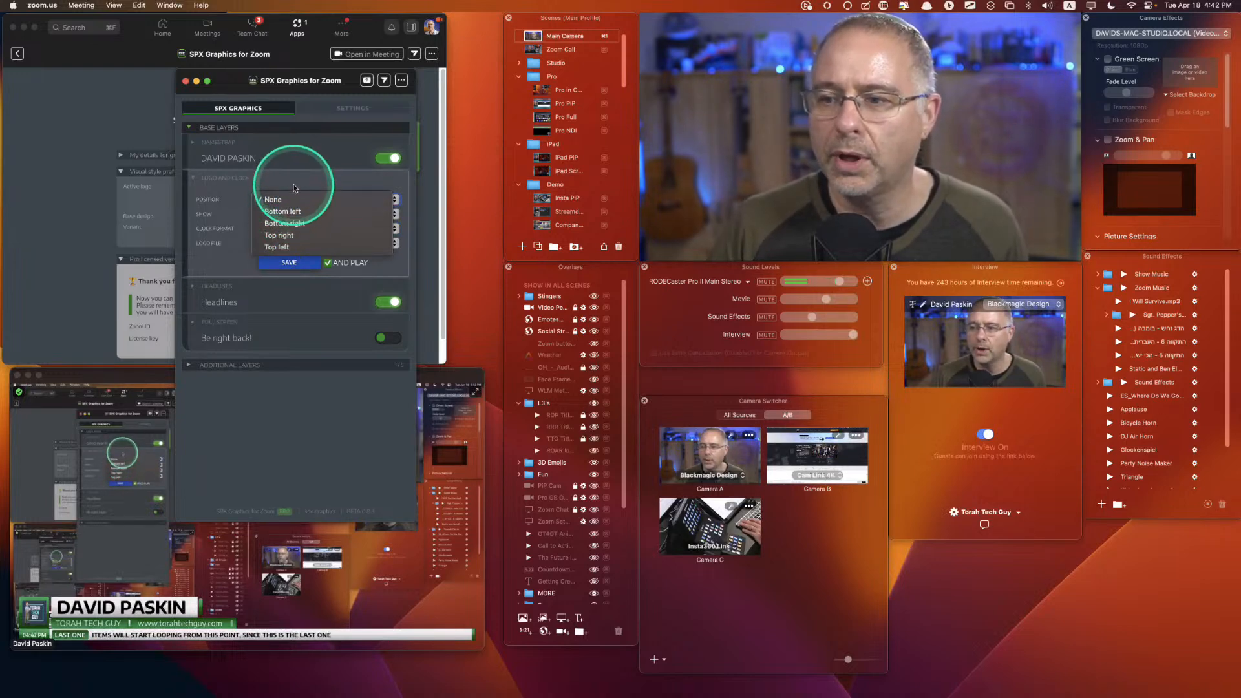
left_click(269, 303)
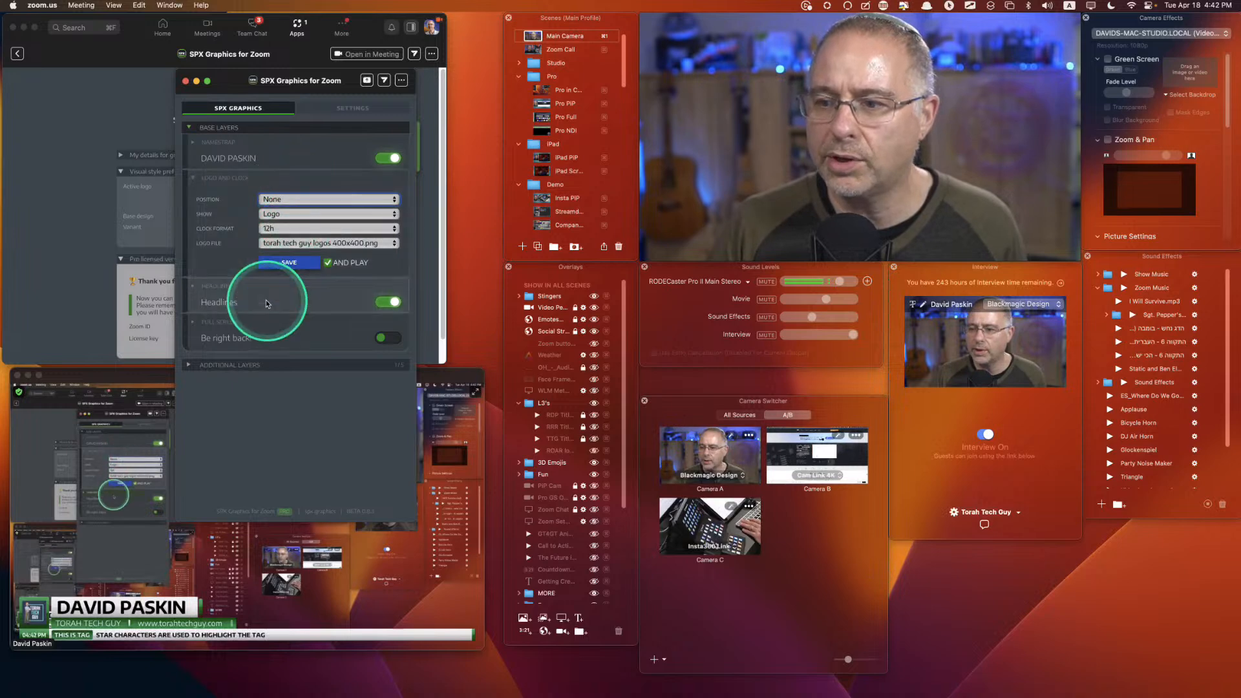
Switch the Logo and Clock layer's show option to Logo and Clock, and return it to Logo
left_click(283, 214)
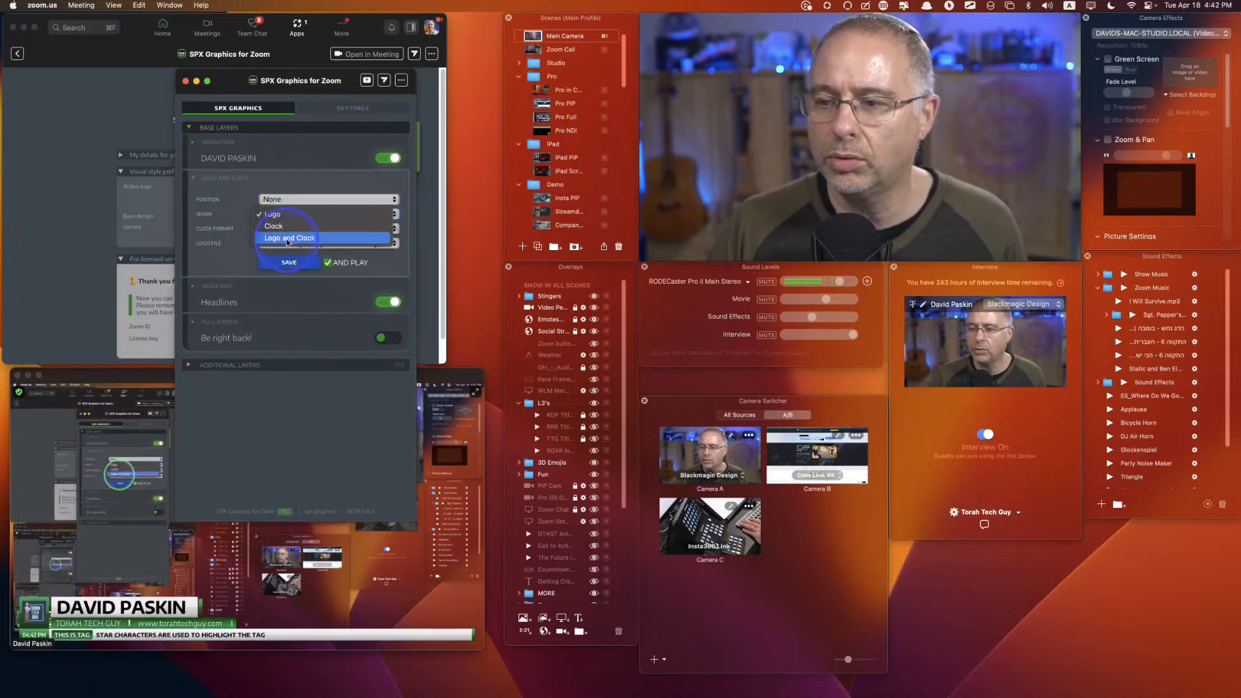
left_click(288, 238)
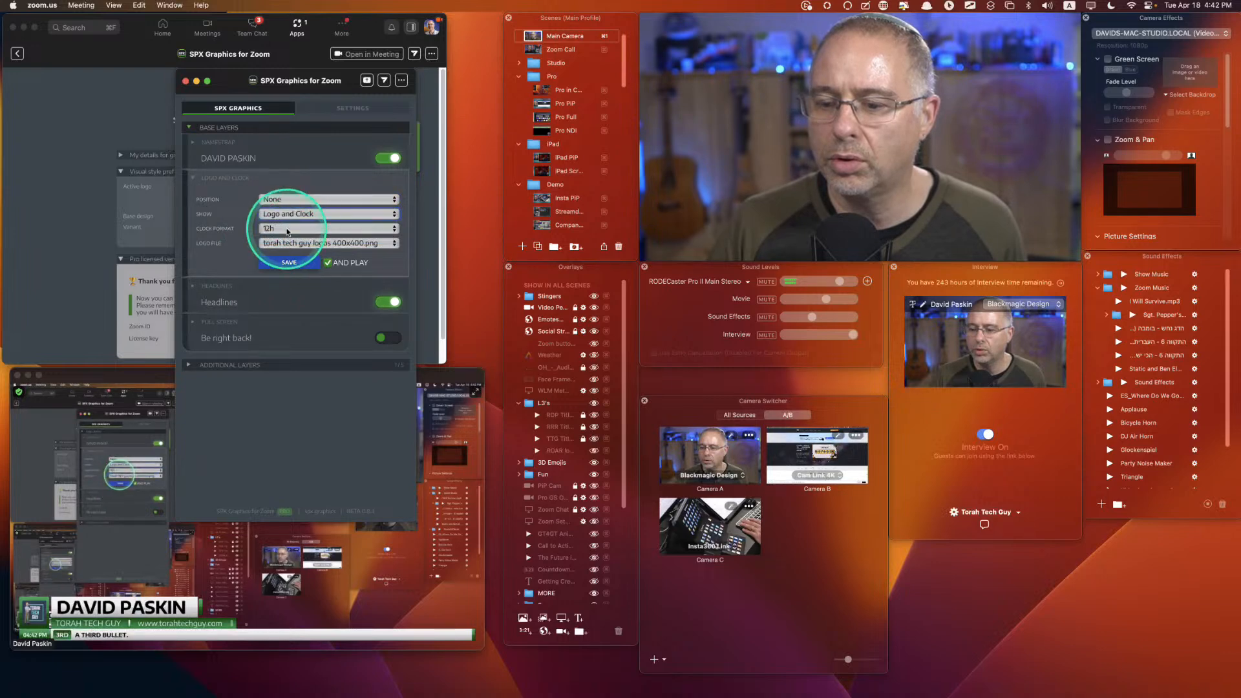
left_click(288, 216)
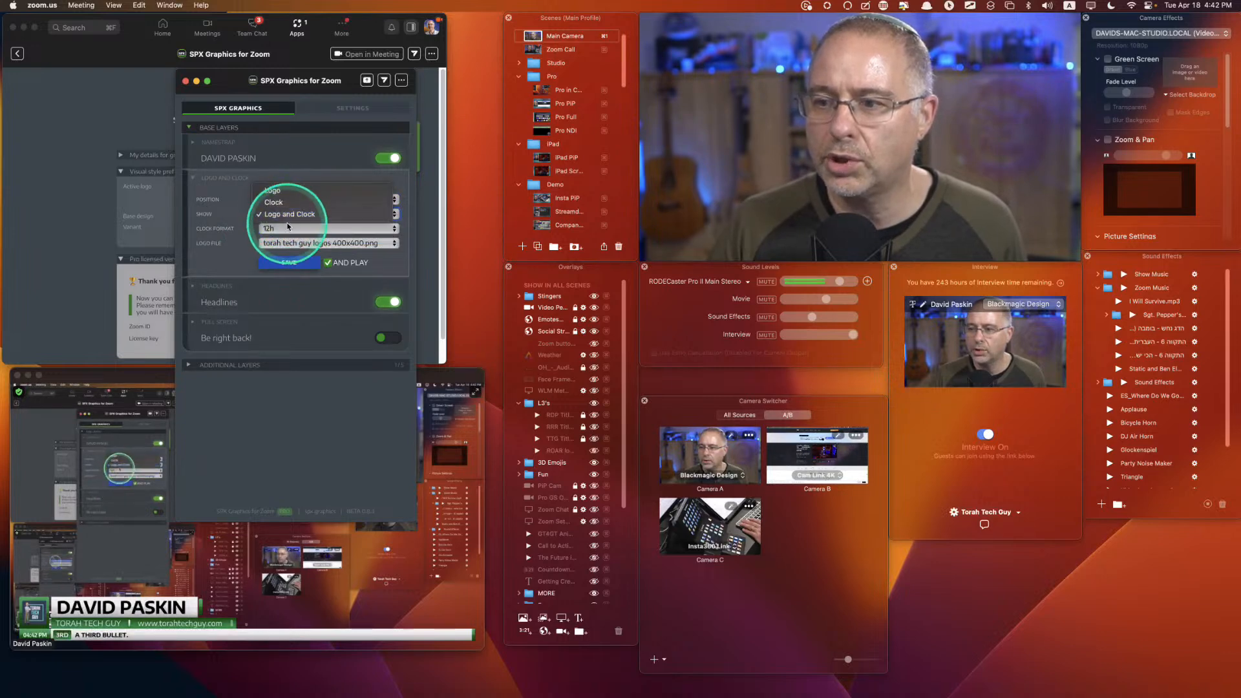
left_click(288, 192)
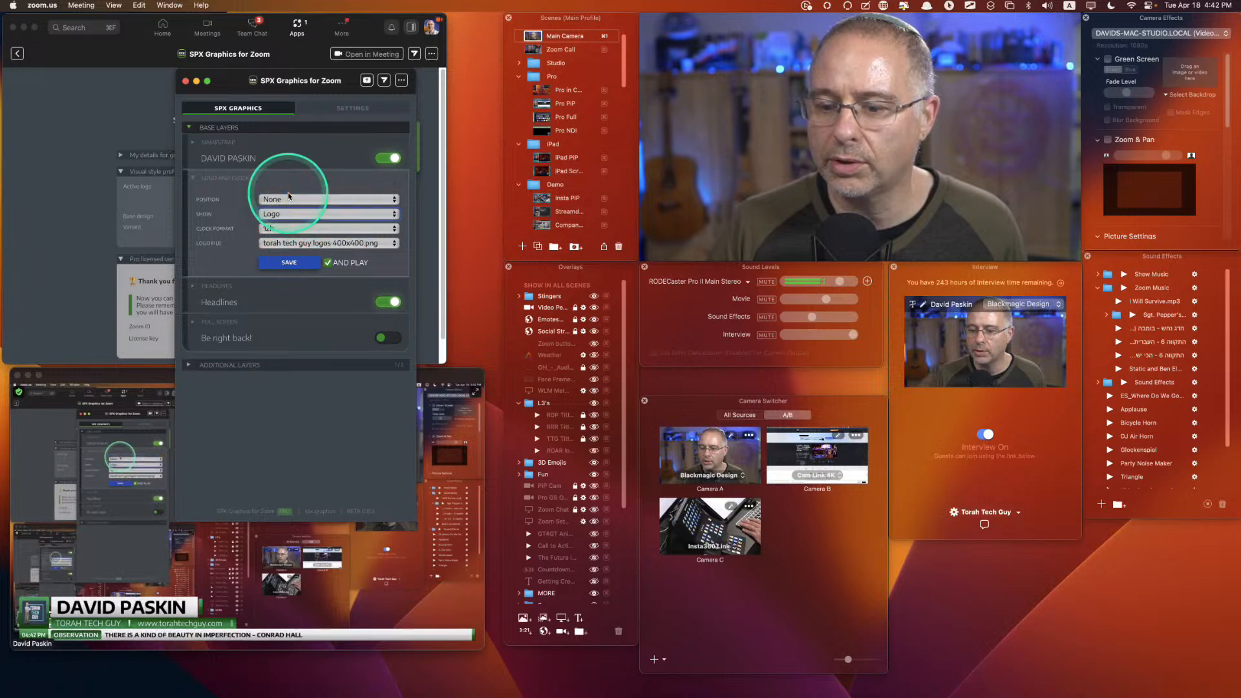
Review the headline lines, then set the logo's position to Top left and save it with play enabled
left_click(223, 287)
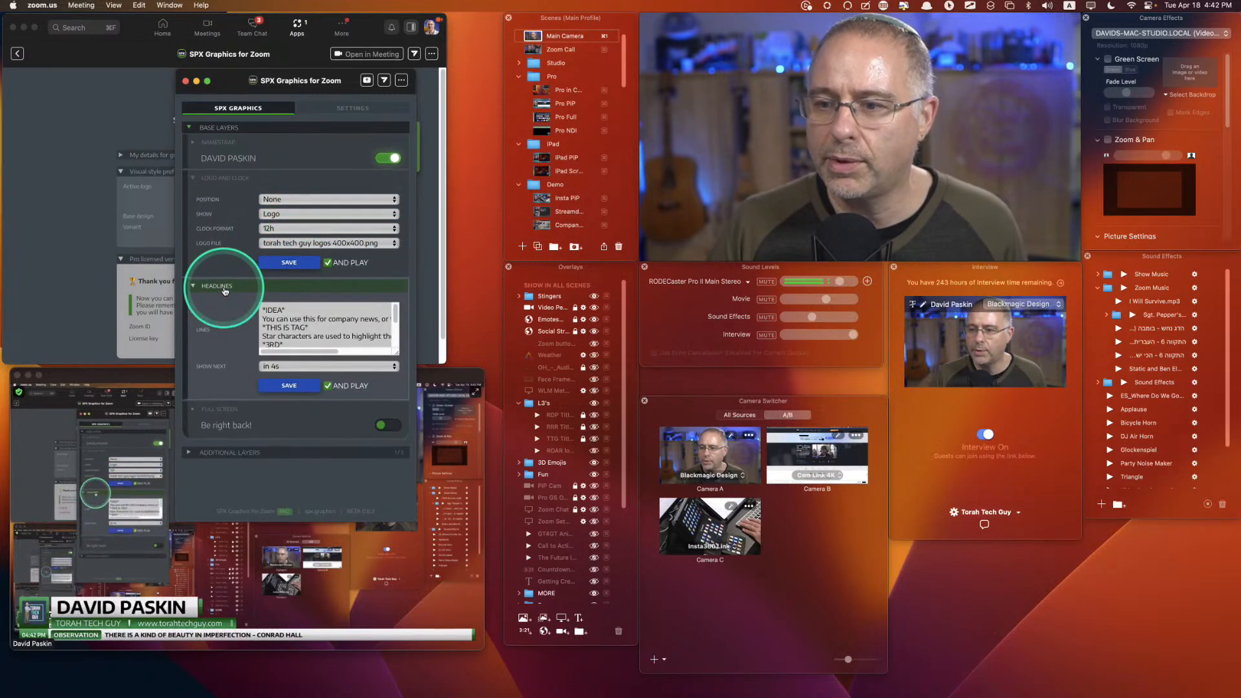
scroll(302, 325, "down", 5)
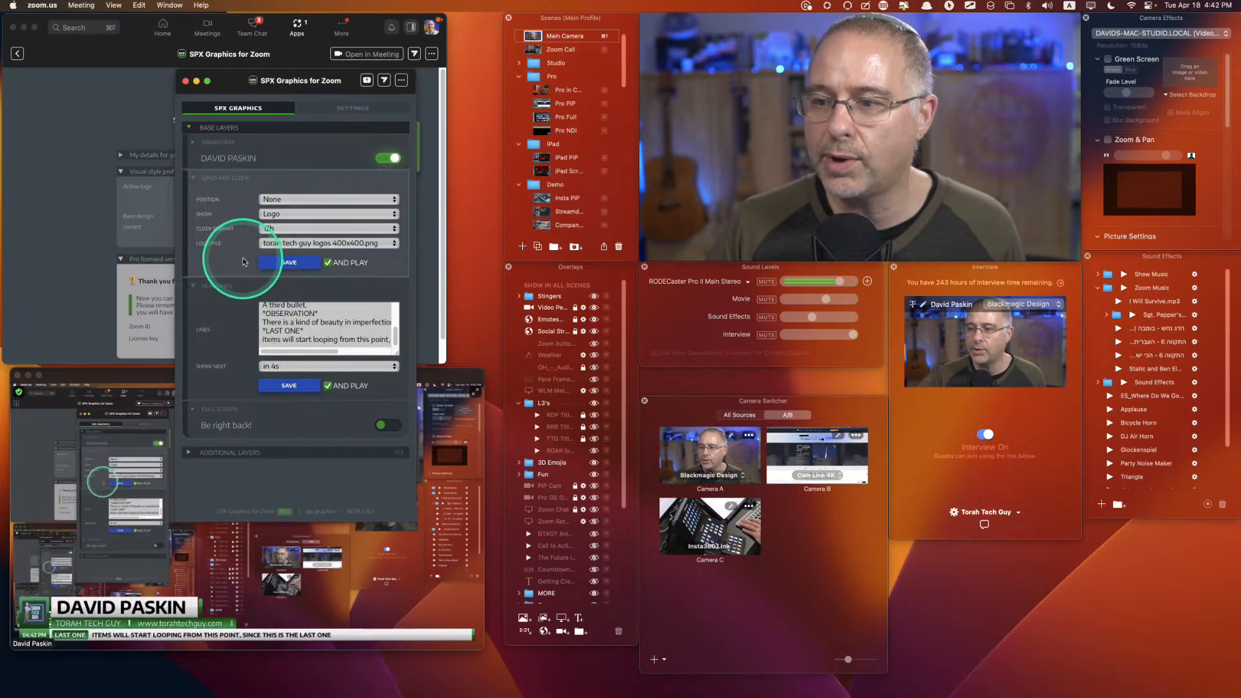
left_click(288, 201)
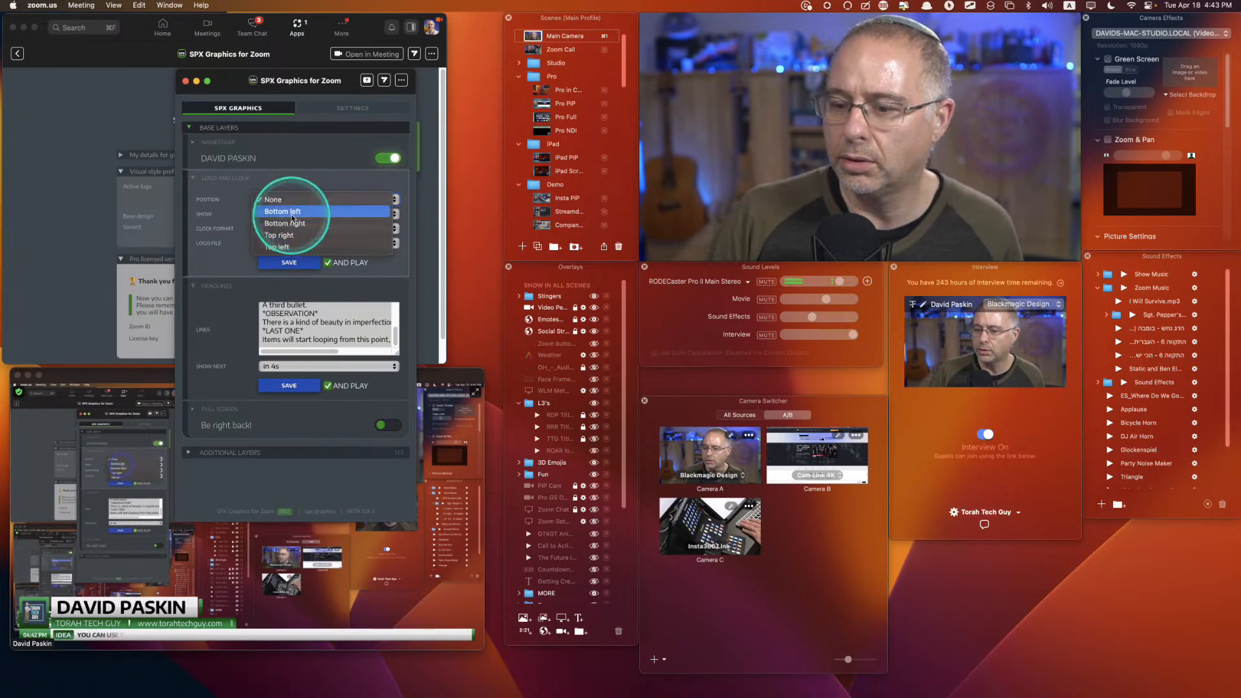
left_click(292, 215)
left_click(296, 214)
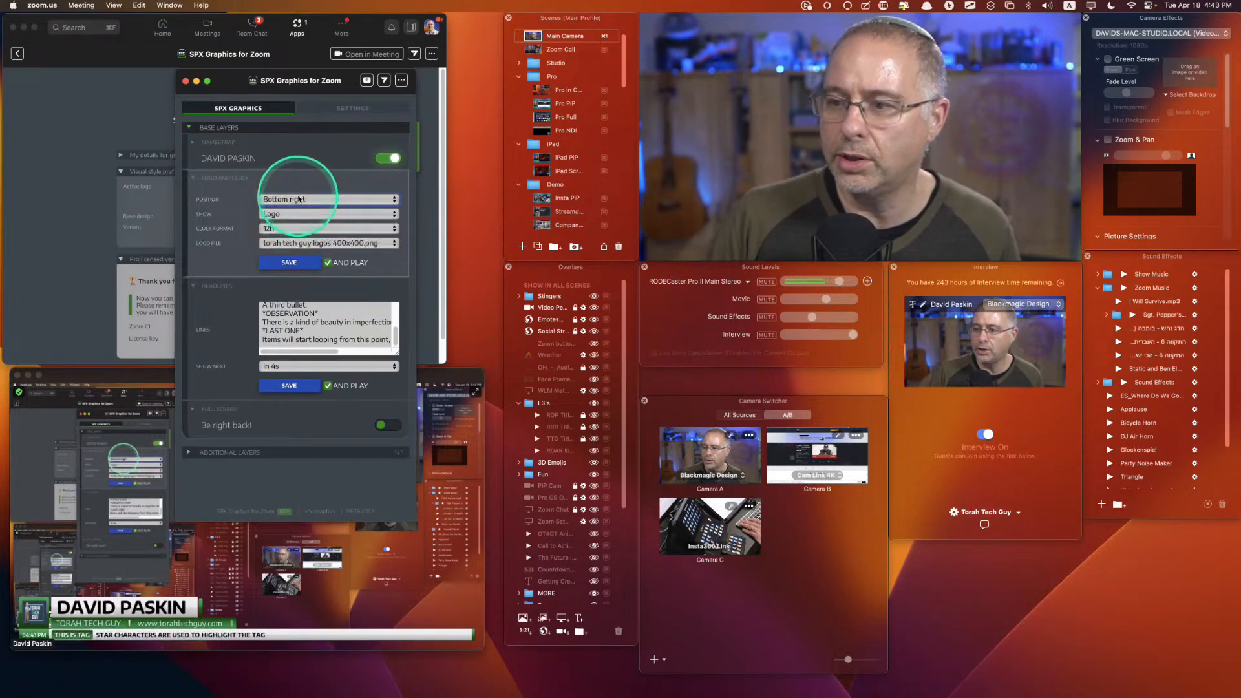
left_click(294, 200)
left_click(299, 222)
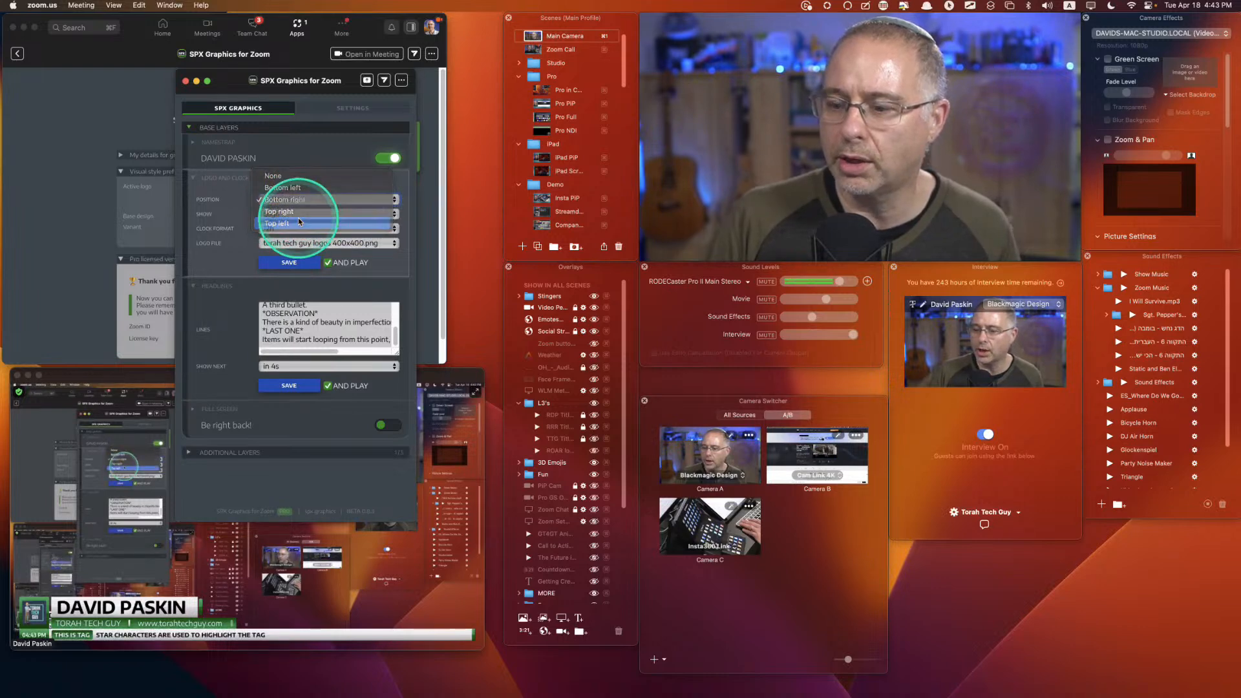
left_click(285, 264)
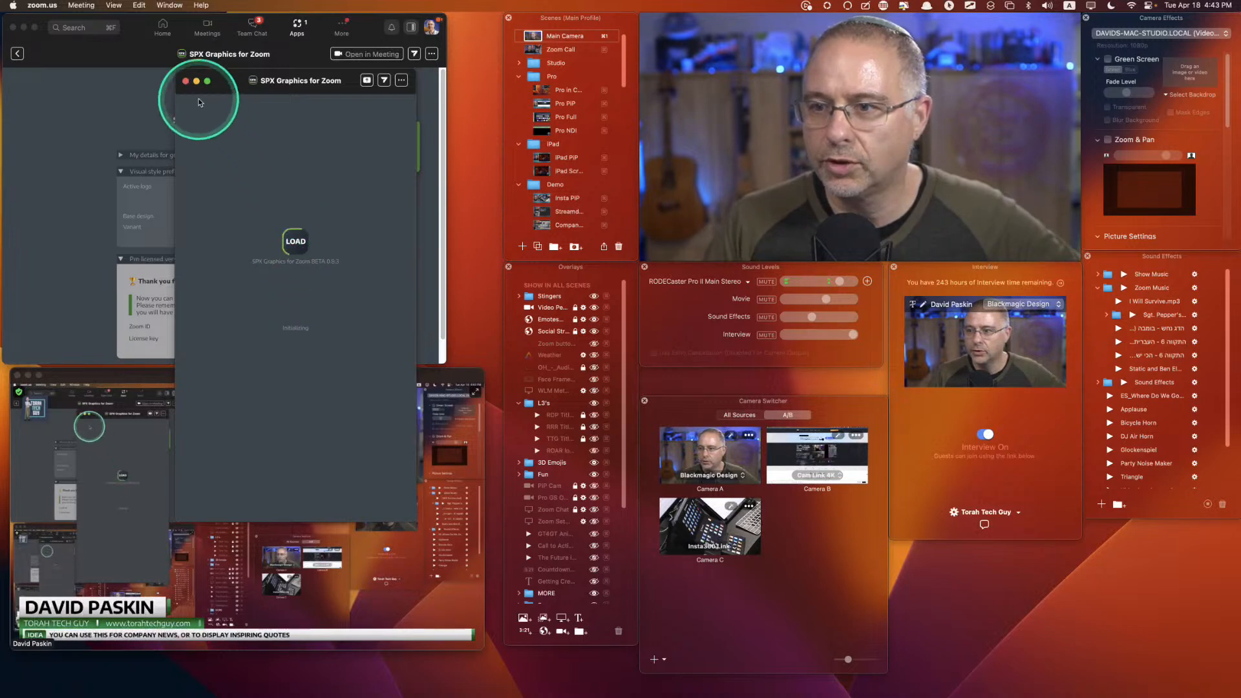
Close and reopen the SPX control window, then widen it until all the base layers are readable
left_click(186, 82)
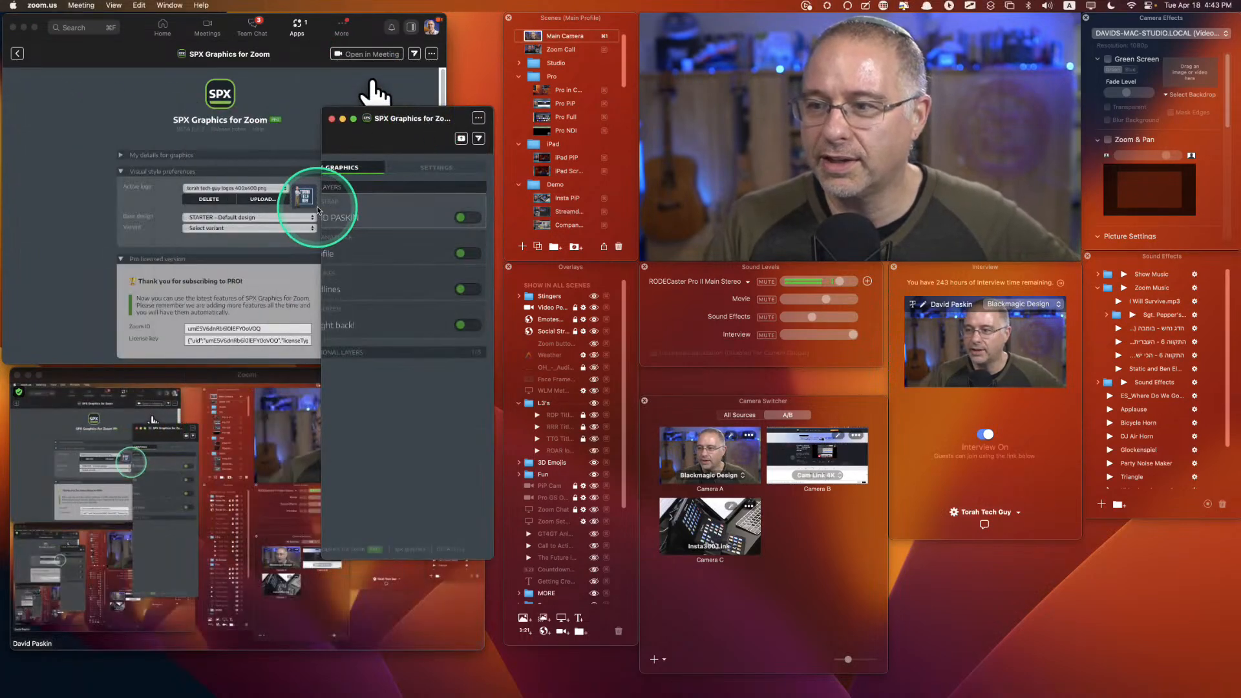
left_click(322, 210)
left_click_drag(321, 208, 231, 207)
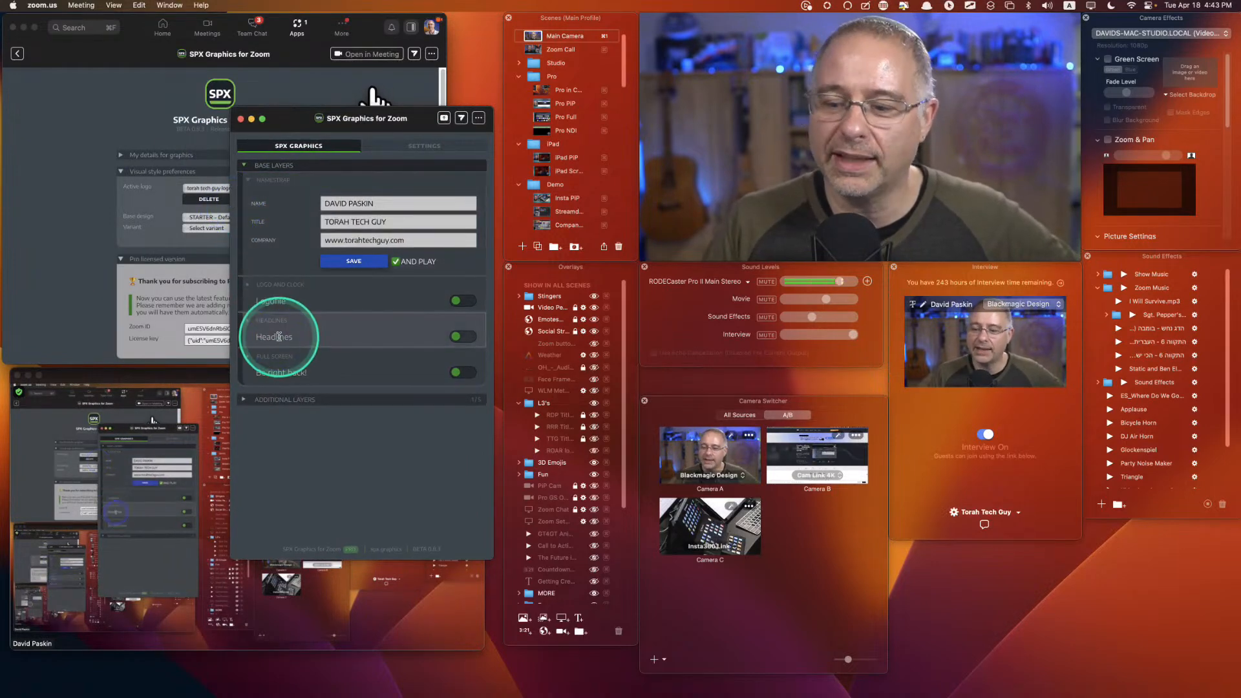
Show the logo, collapse the namestrap's fields and show the namestrap in the meeting
left_click(456, 302)
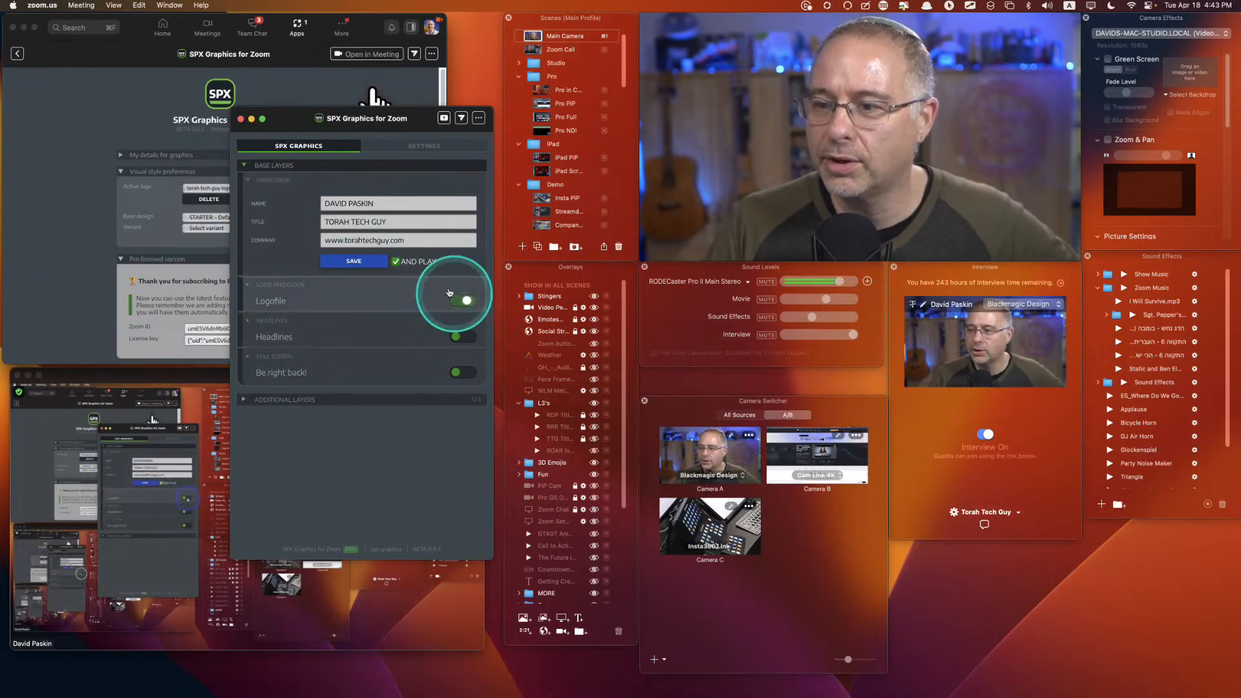
left_click(276, 173)
left_click(462, 196)
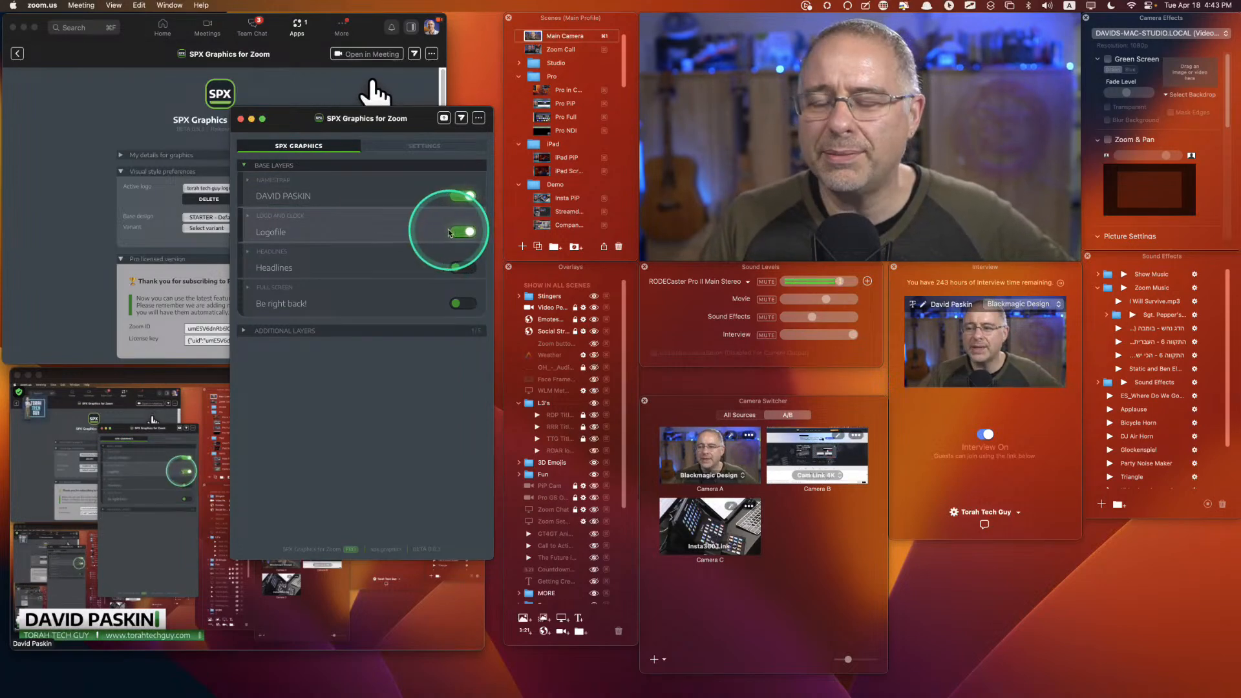
Set the logo's position to None, save it with play enabled, and toggle the logo off and back on
left_click(270, 218)
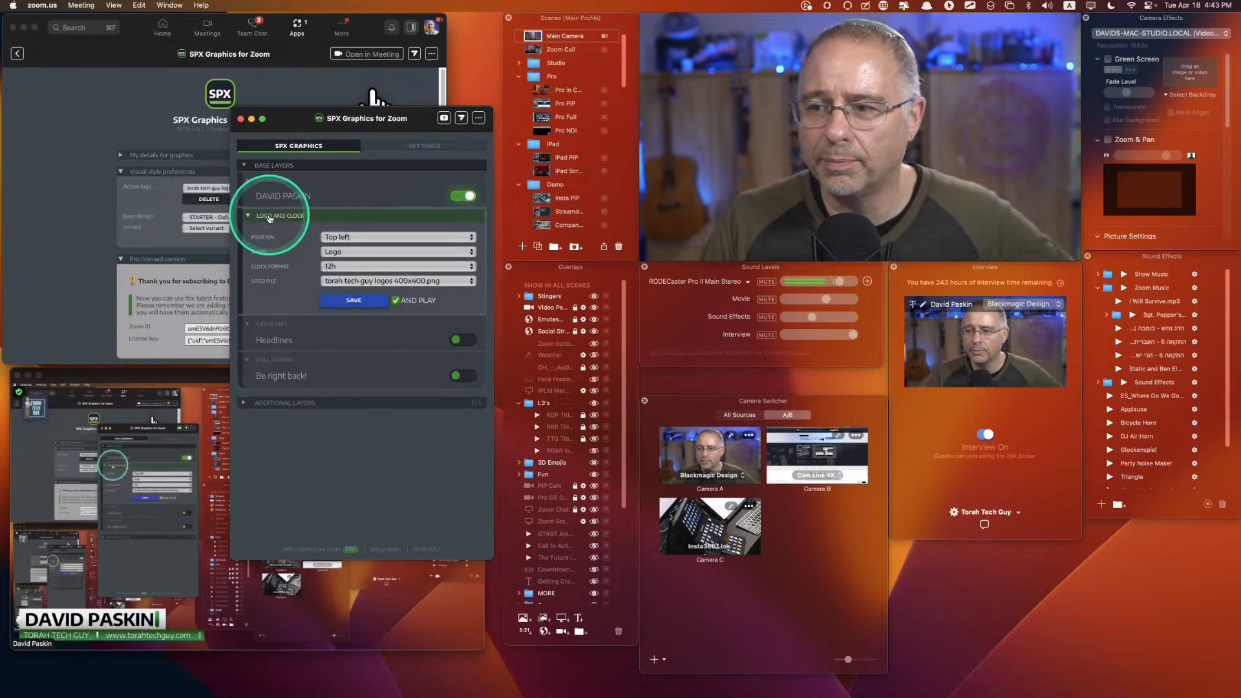
left_click(370, 239)
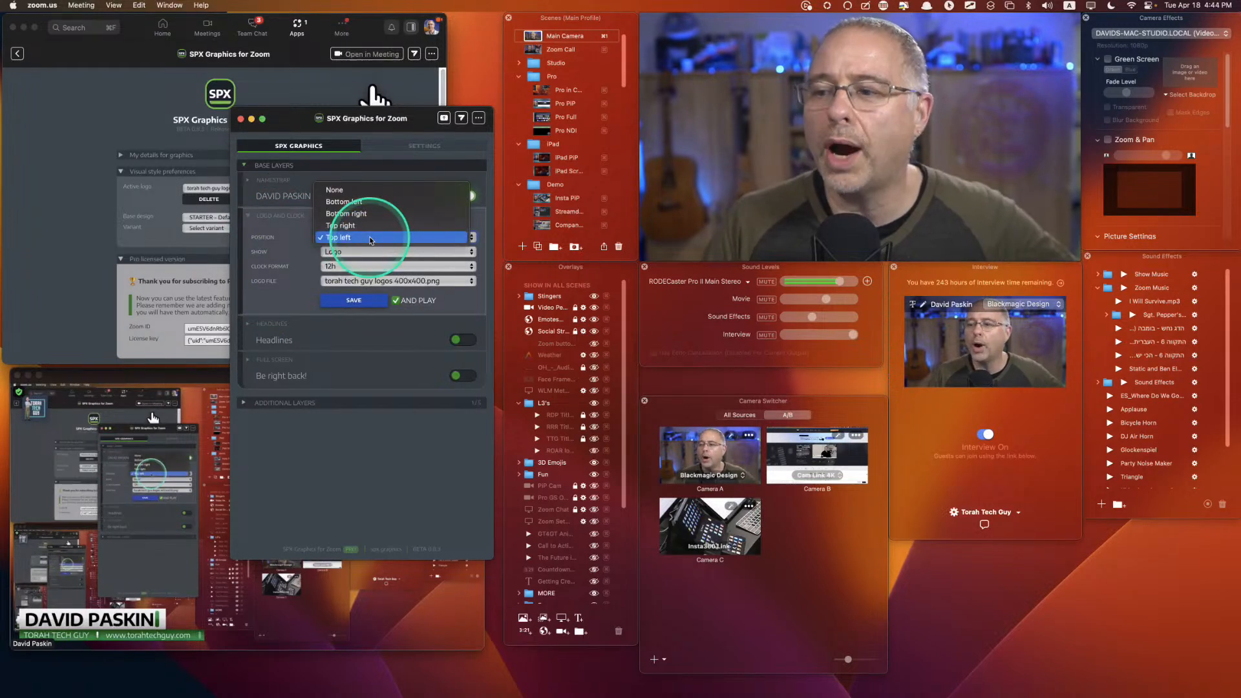
left_click(372, 186)
left_click(359, 300)
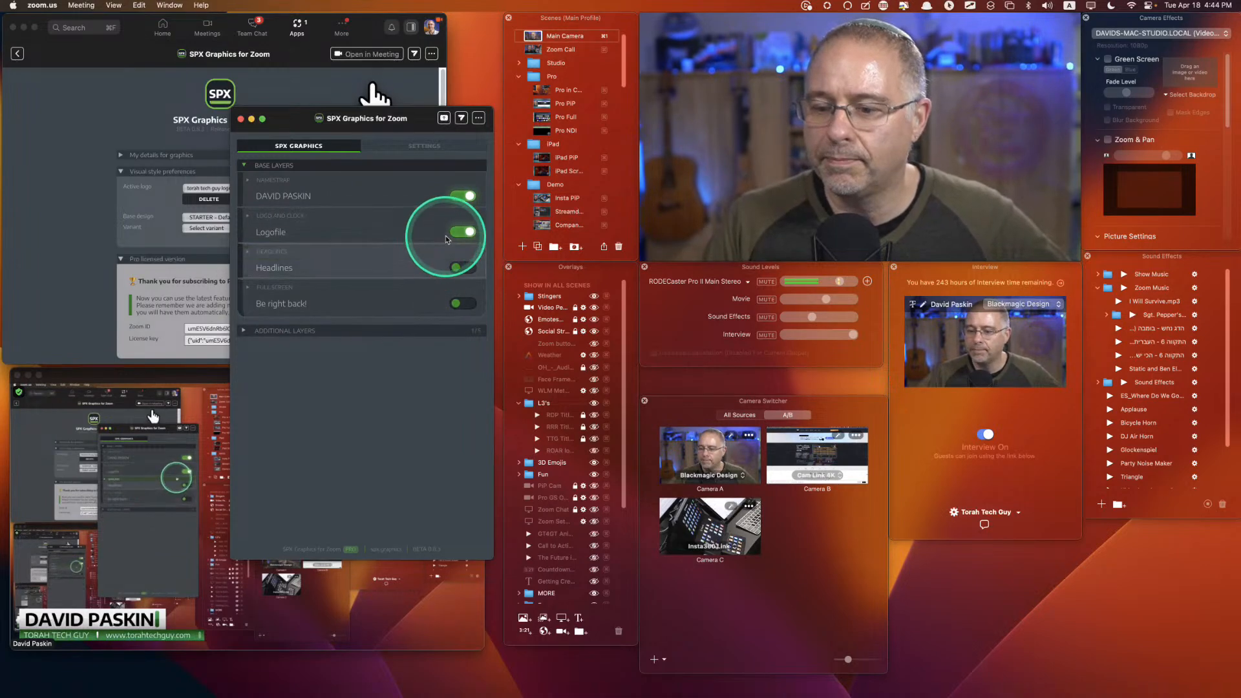
left_click(462, 232)
left_click(459, 233)
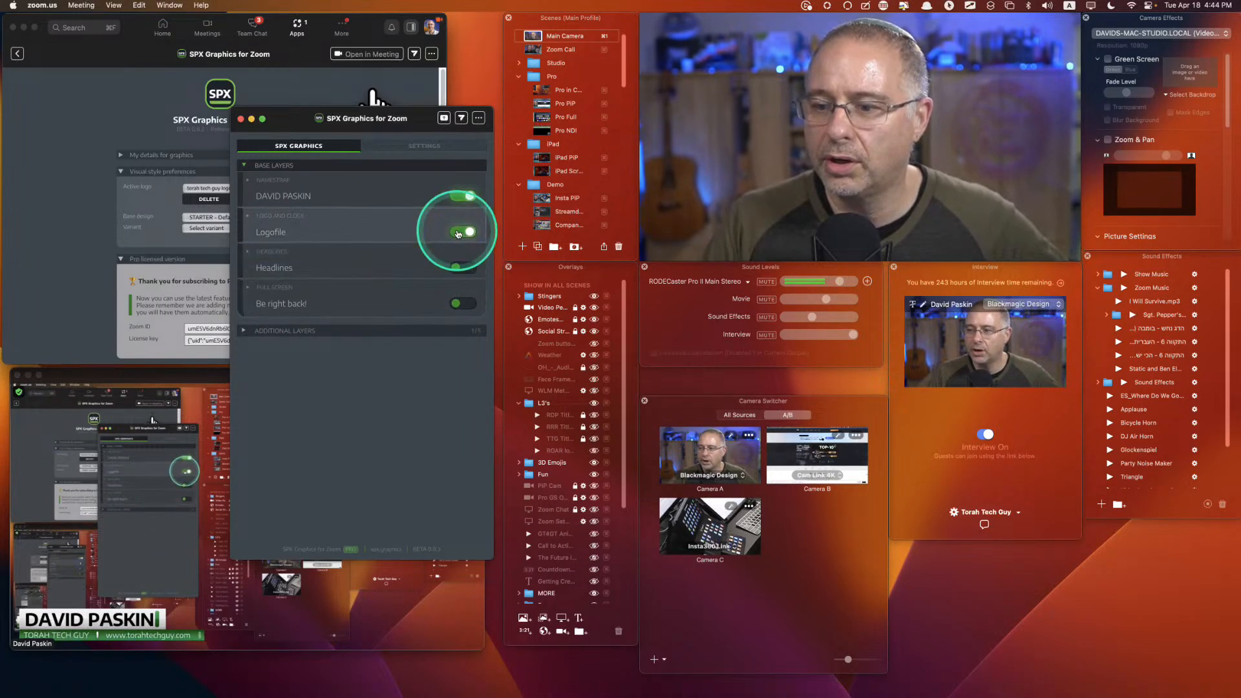
Recheck the logo's position options, save the layer again with position None and replay the logo beside the namestrap
left_click(297, 217)
left_click(355, 238)
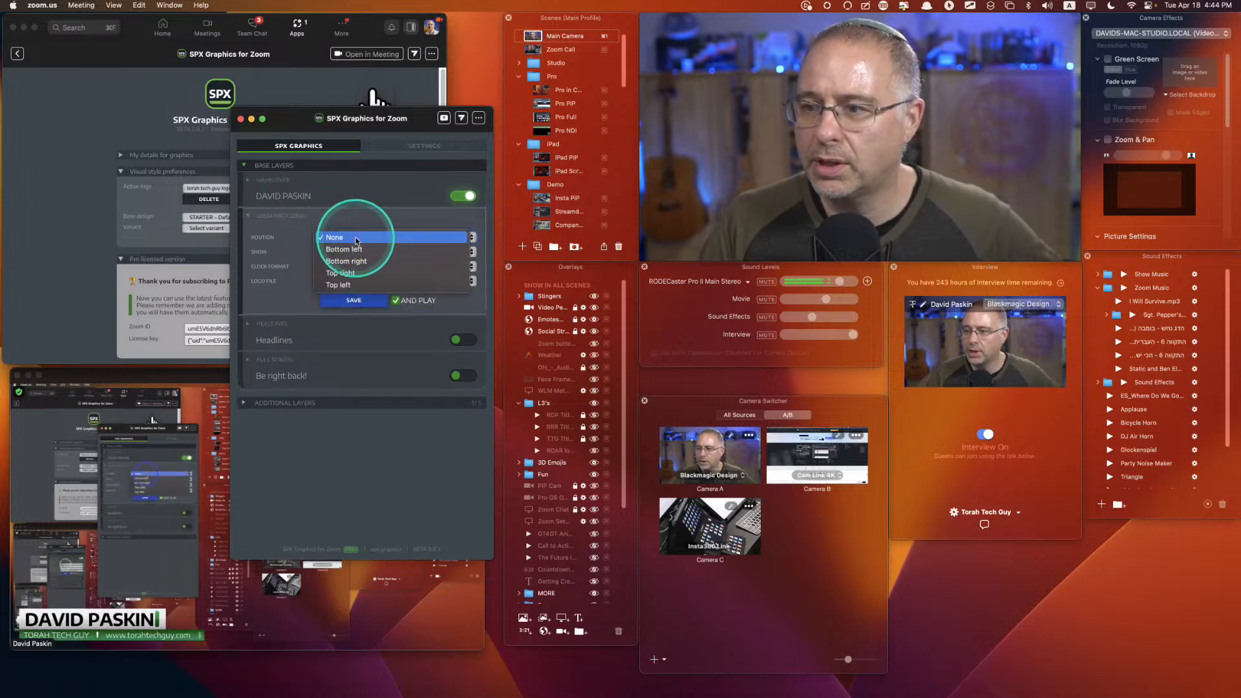
left_click(355, 249)
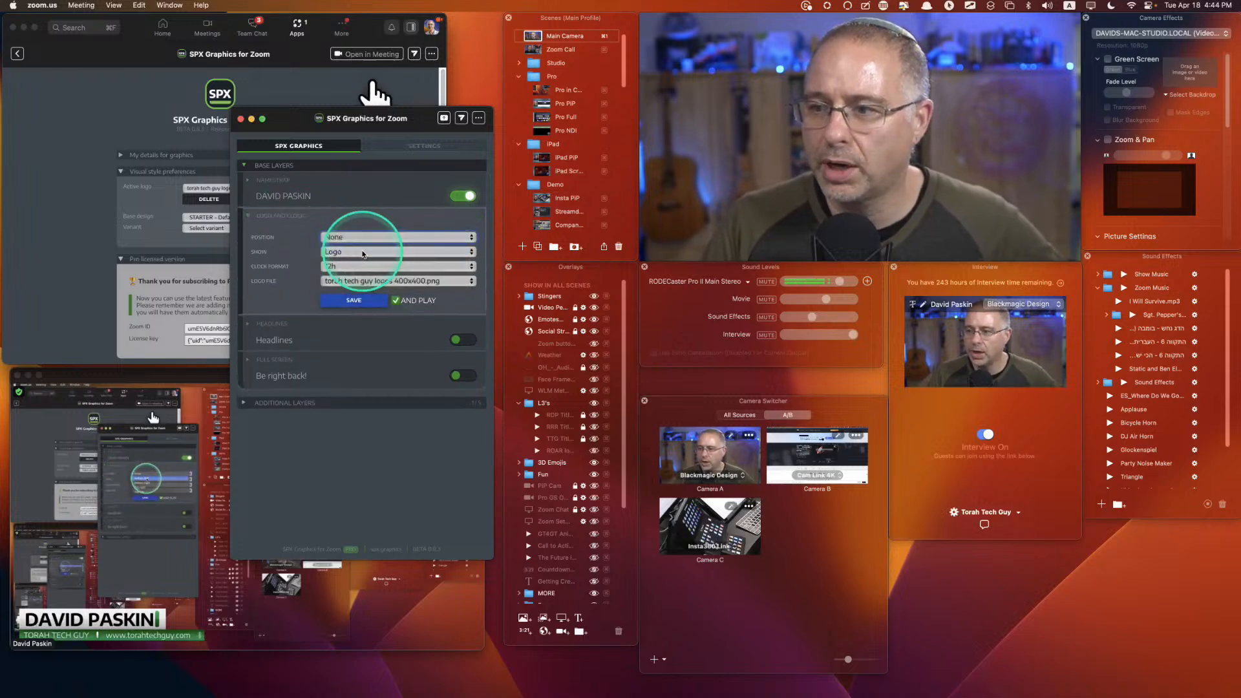
left_click(345, 301)
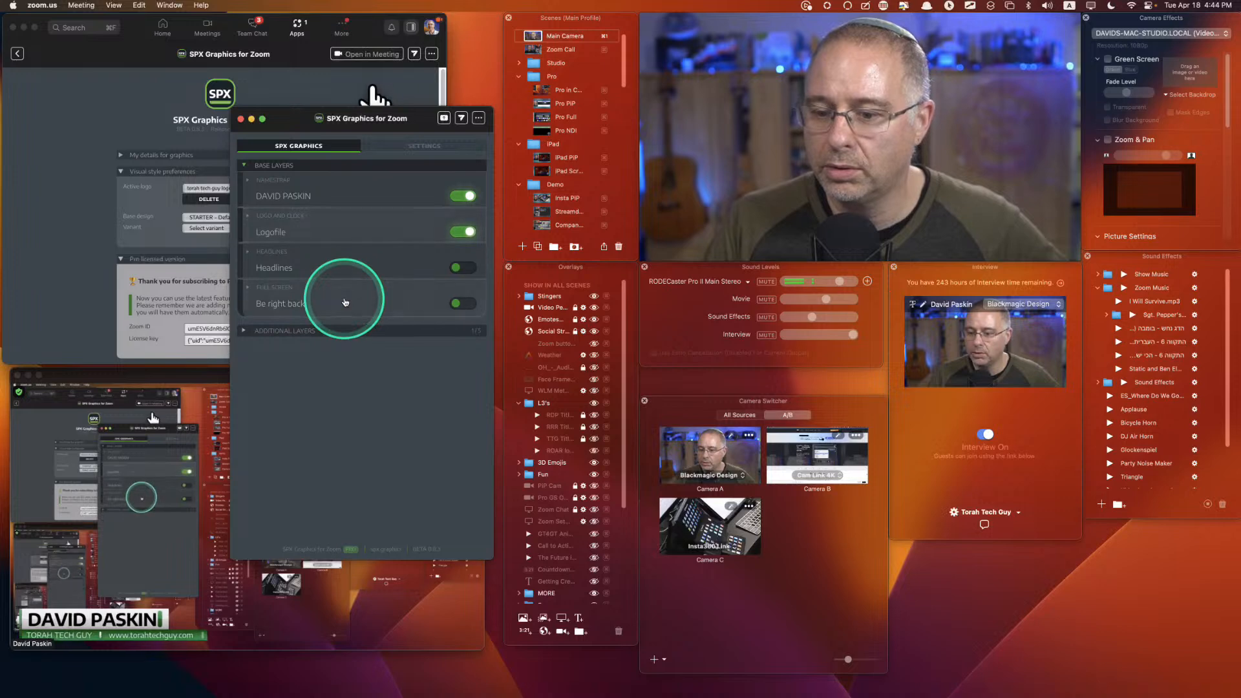
left_click(464, 231)
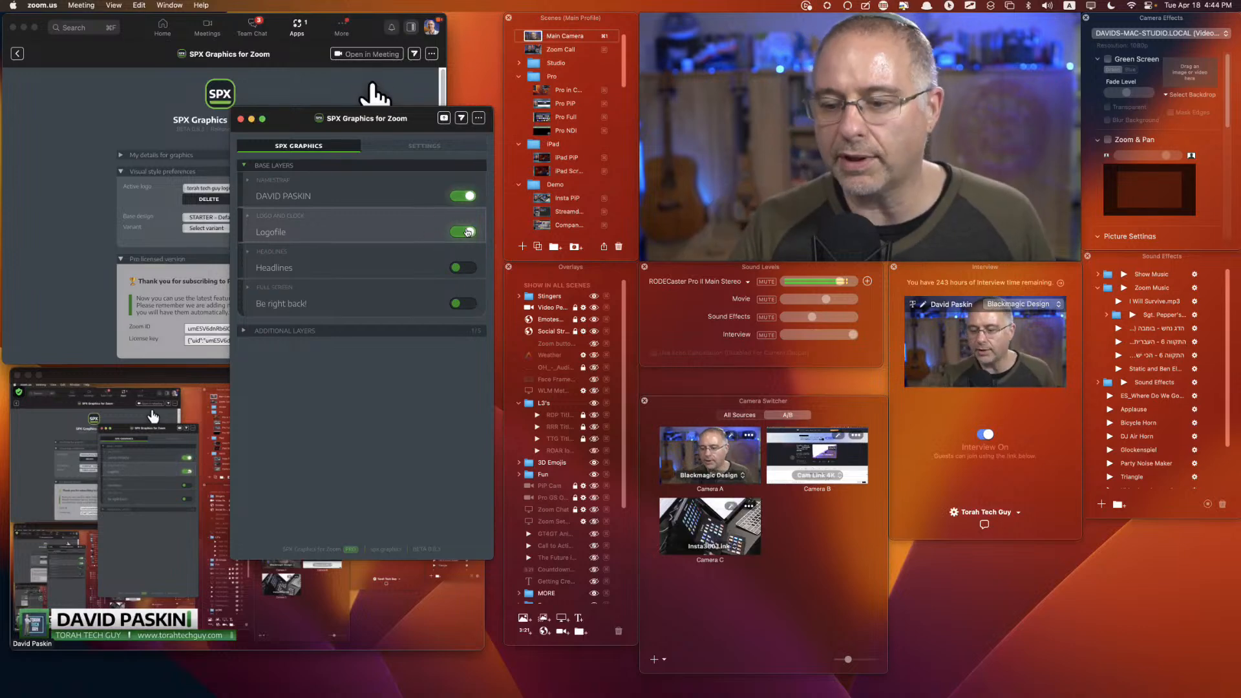
left_click(444, 249)
Open the Headlines layer and replace the first entry with the tag "WELCOME" and the text "I'm so glad you are all here today"
left_click(294, 254)
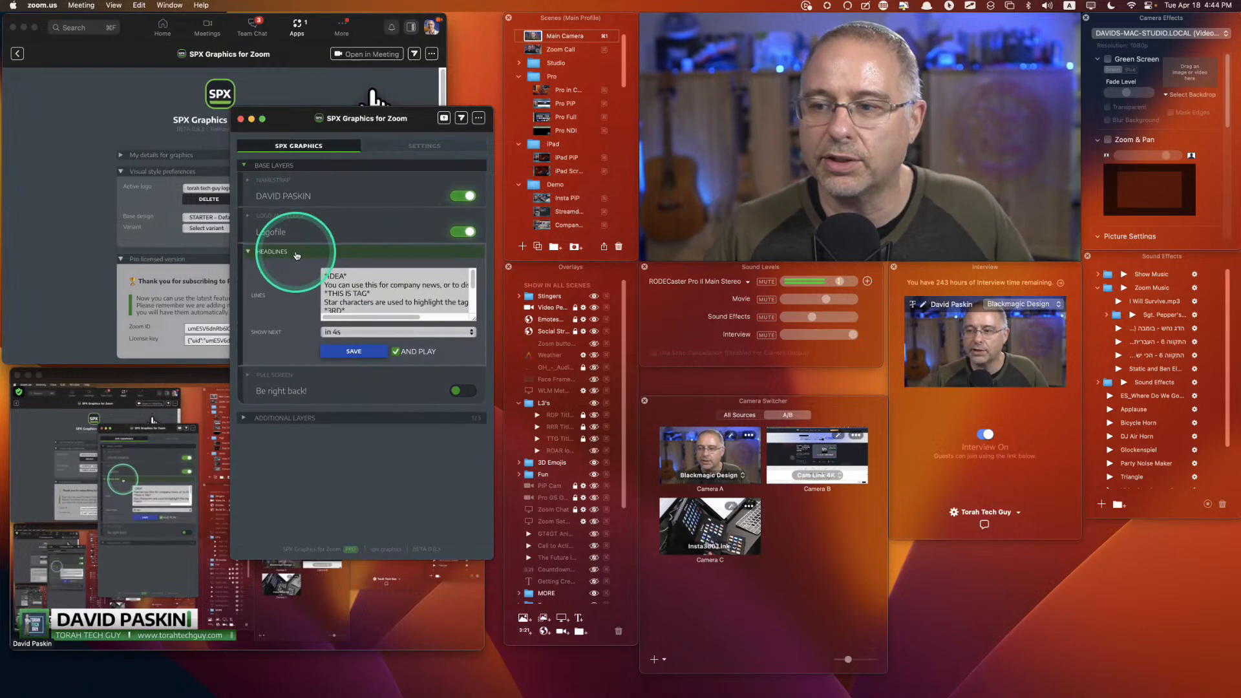
double_click(337, 275)
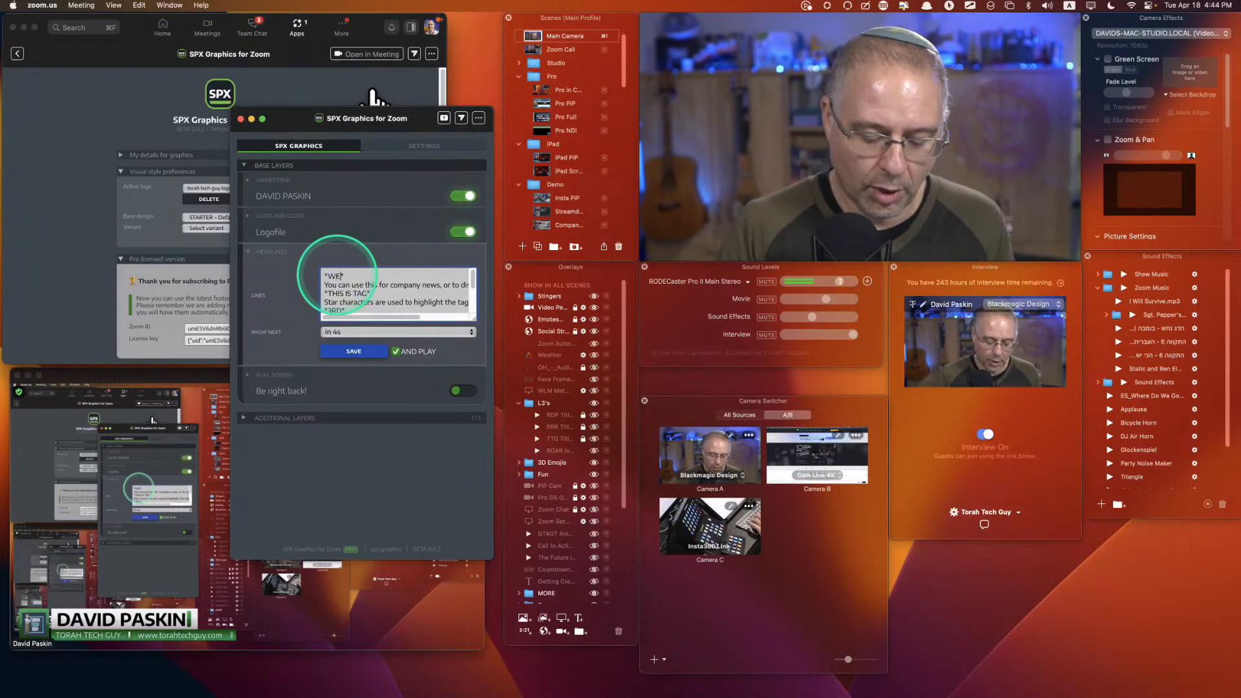
triple_click(332, 284)
type("I'm so g")
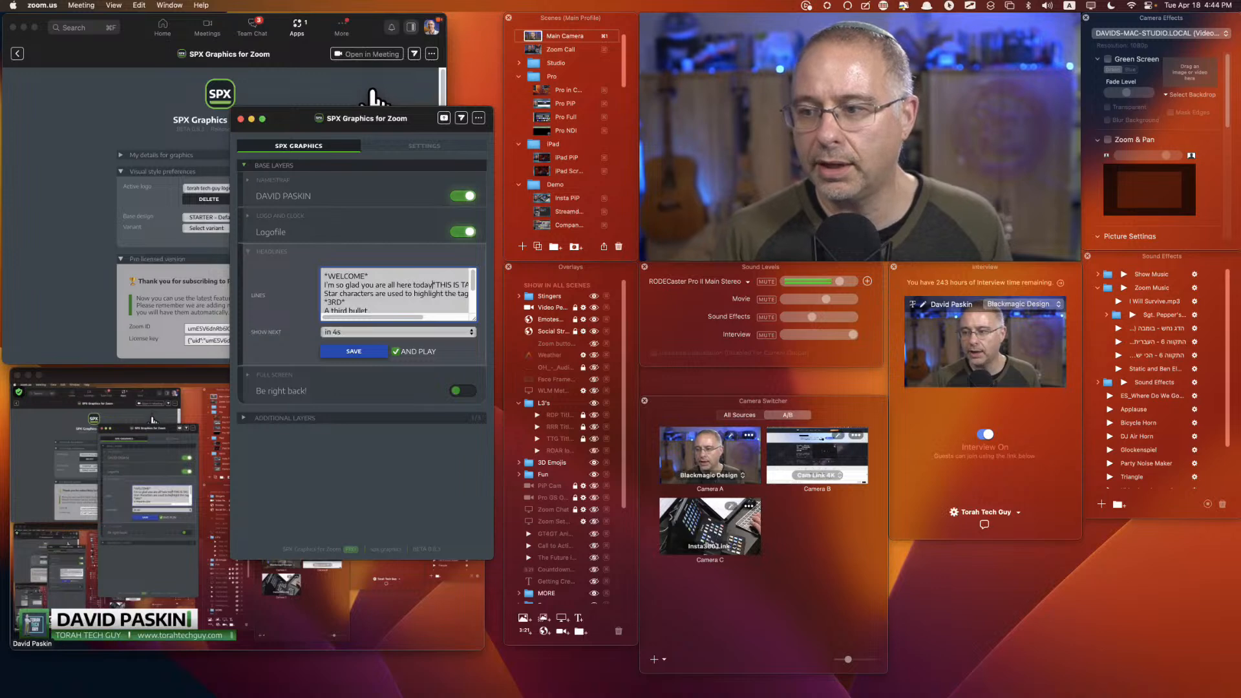
type("lad you are all here today")
key("Return")
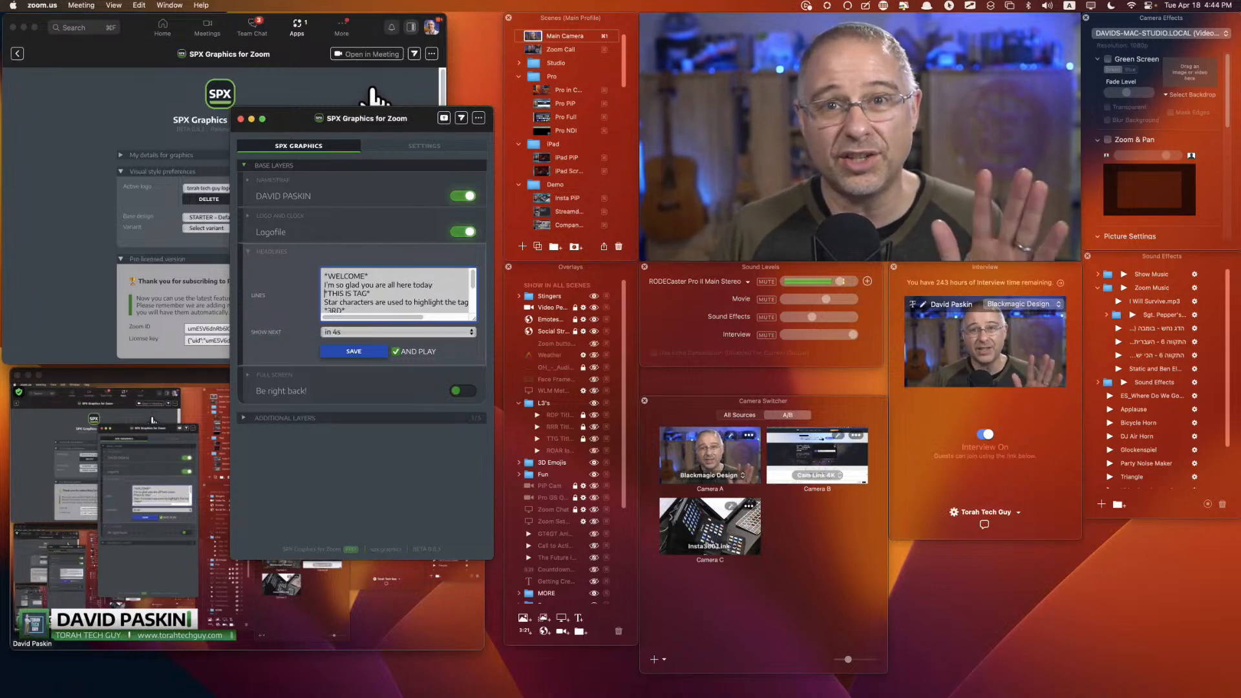
Replace the second headline entry with the tag "COMING SOON" and the text "Special Shabbat service, May 3rd at 6pm"
left_click(328, 294)
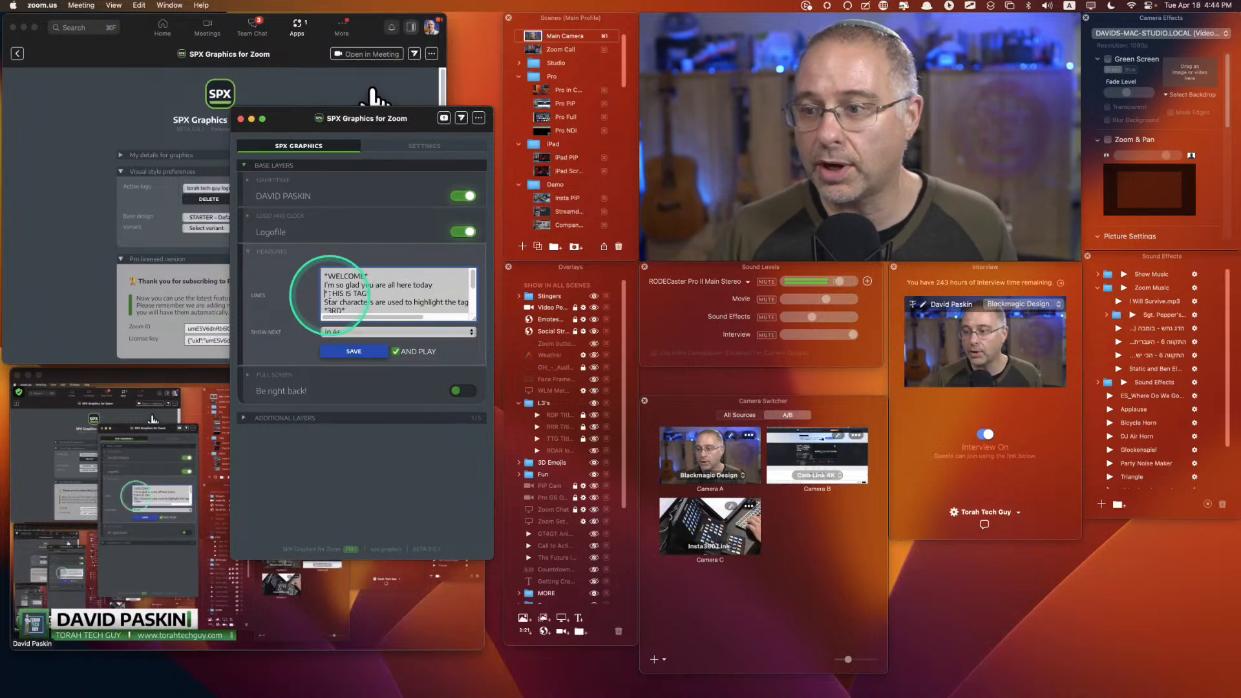
left_click_drag(329, 294, 369, 293)
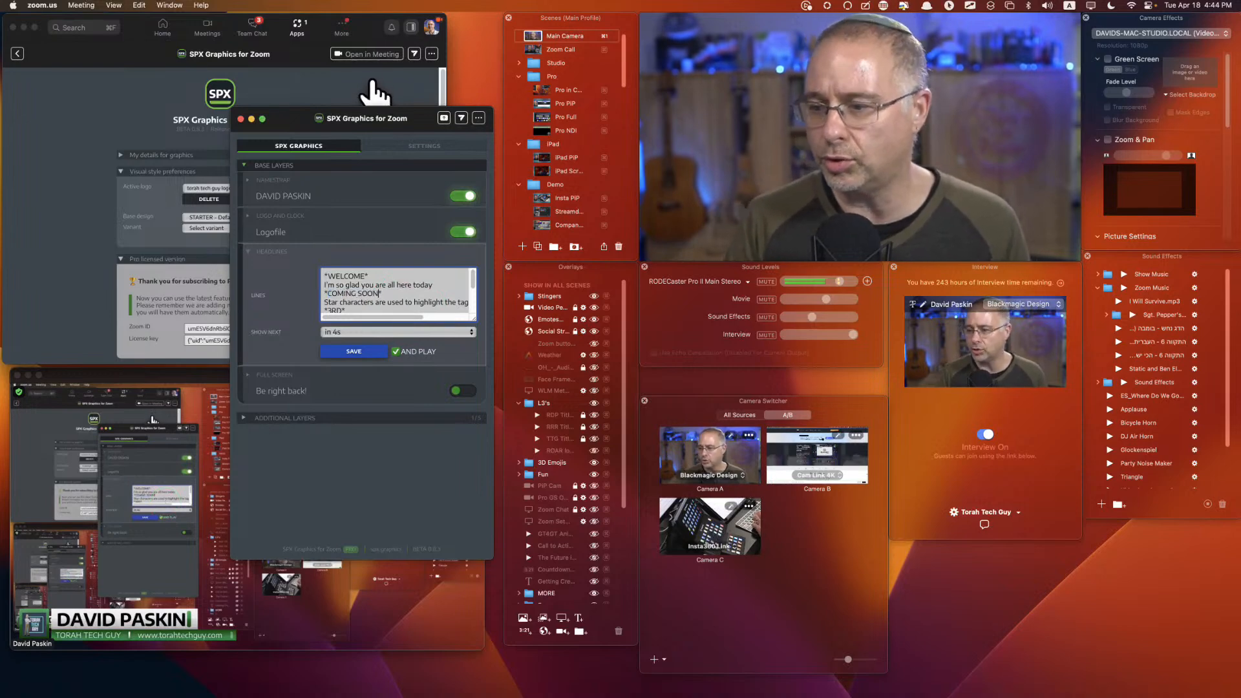
left_click(383, 298)
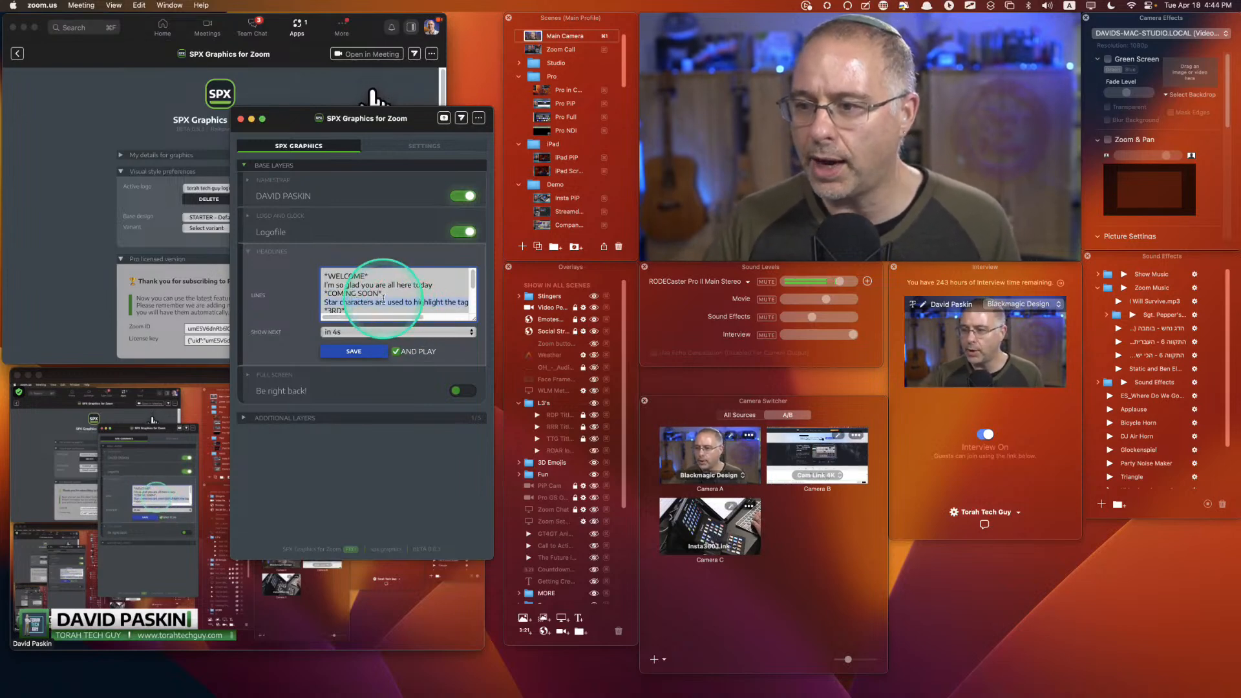
type("Sp")
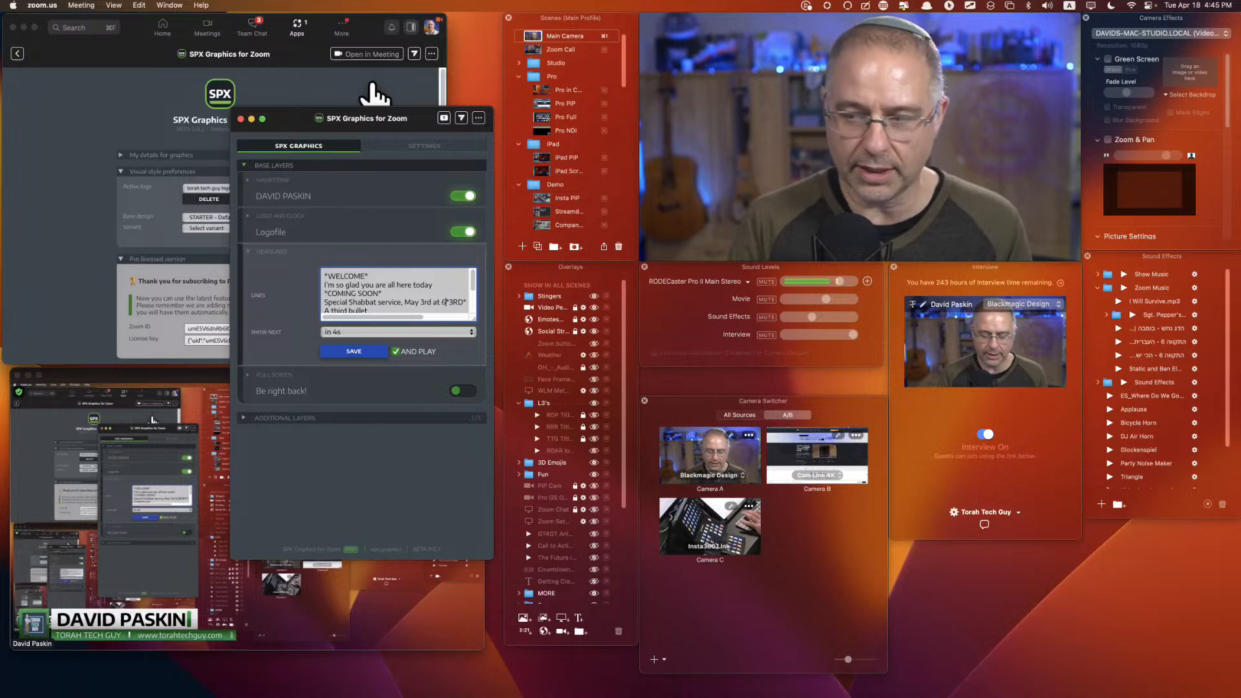
left_click(358, 295)
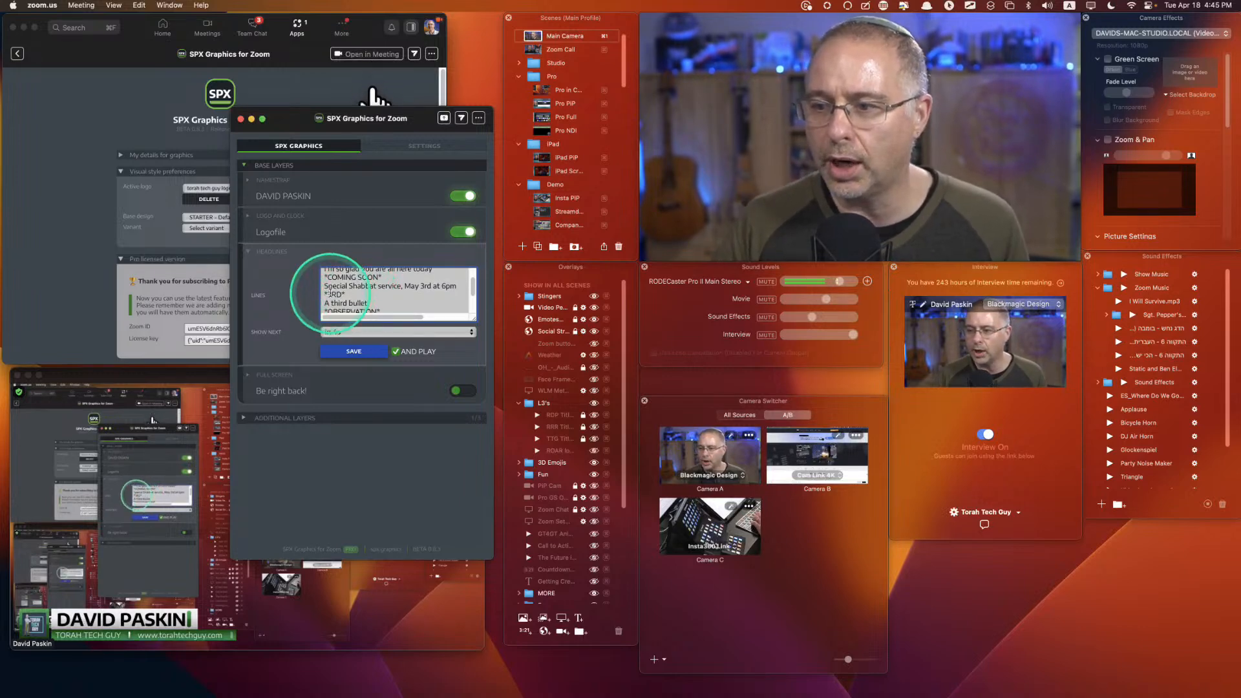
Review the remaining headline entries through to the last one, then return to the first entry
double_click(335, 295)
scroll(335, 294, "down", 2)
left_click(360, 303)
scroll(359, 303, "up", 2)
scroll(359, 304, "up", 1)
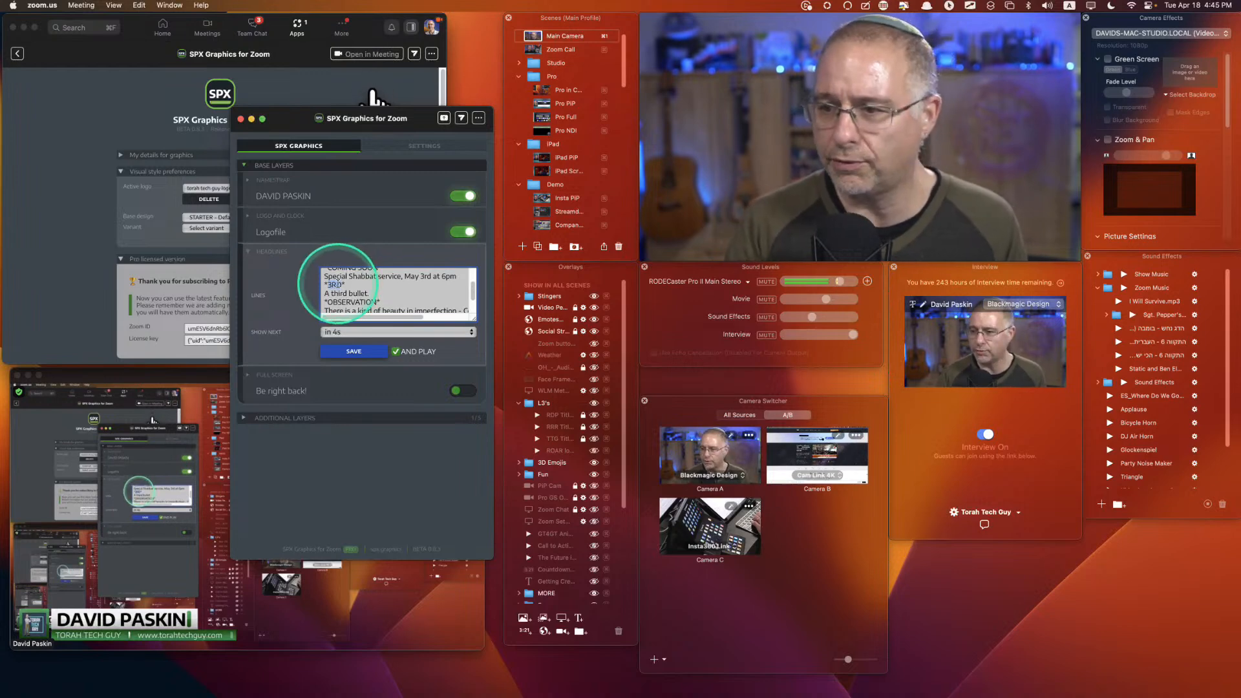
scroll(338, 287, "down", 3)
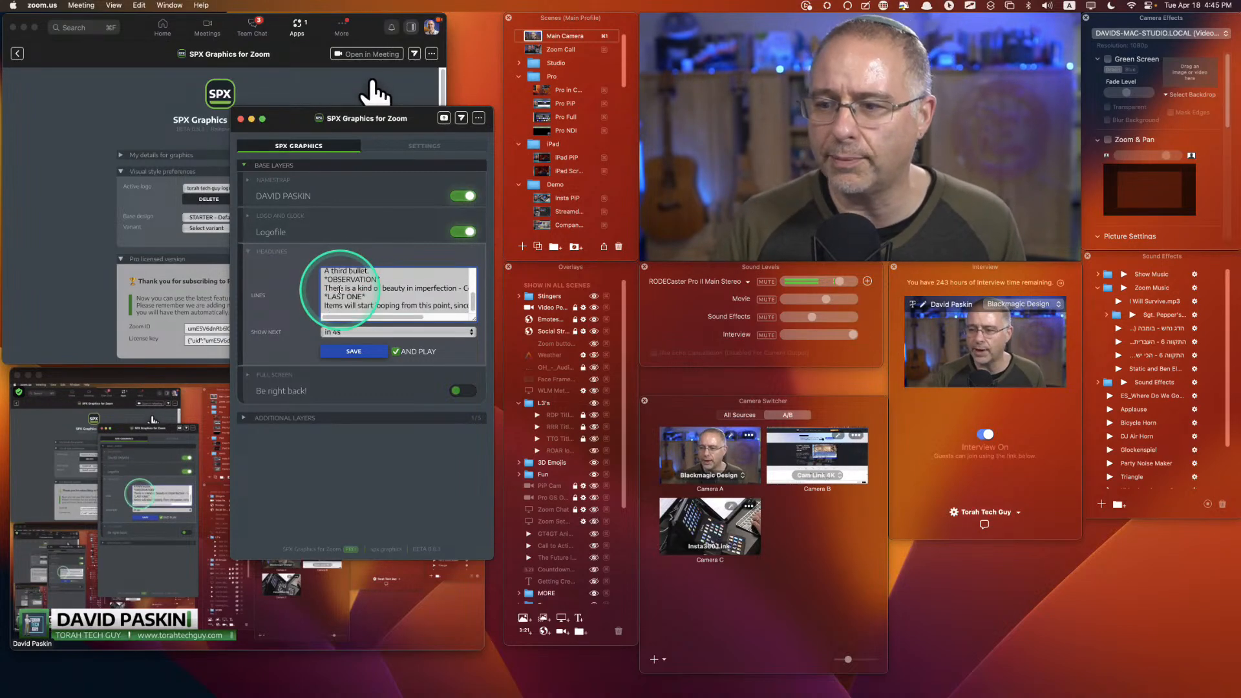
scroll(336, 298, "up", 5)
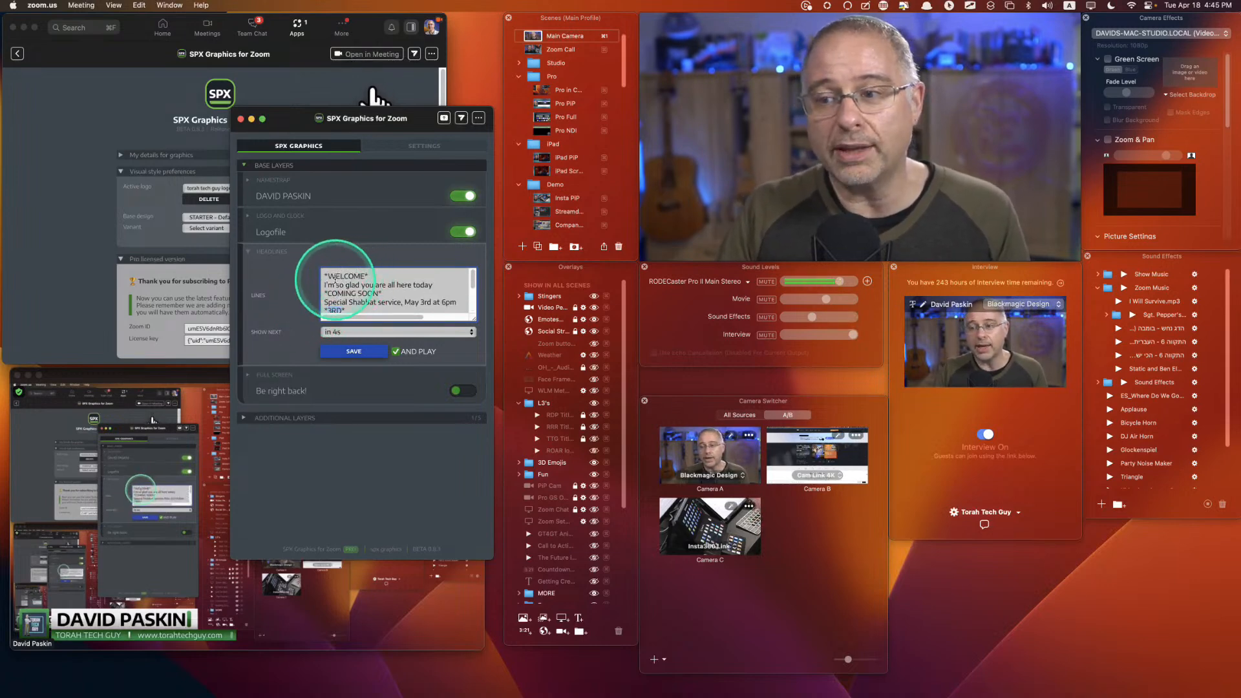
left_click_drag(324, 274, 438, 285)
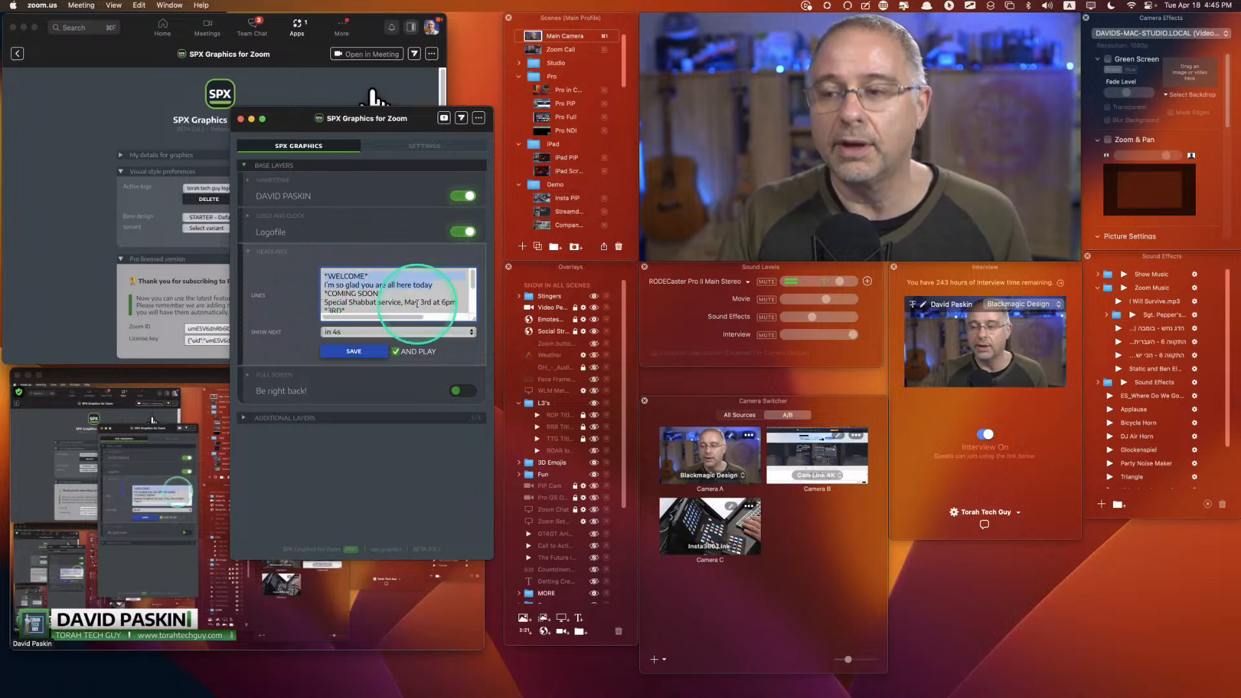
Keep the headlines' show-next interval at 4s and save the layer with play enabled
left_click(348, 334)
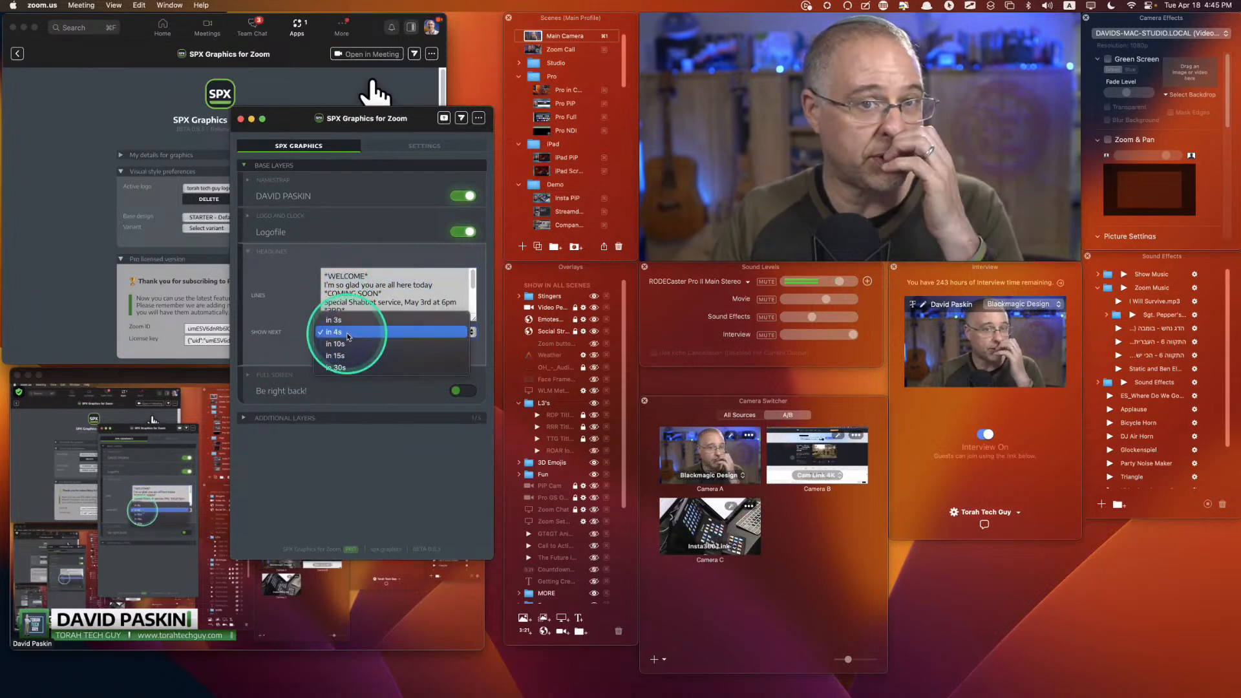
left_click(348, 332)
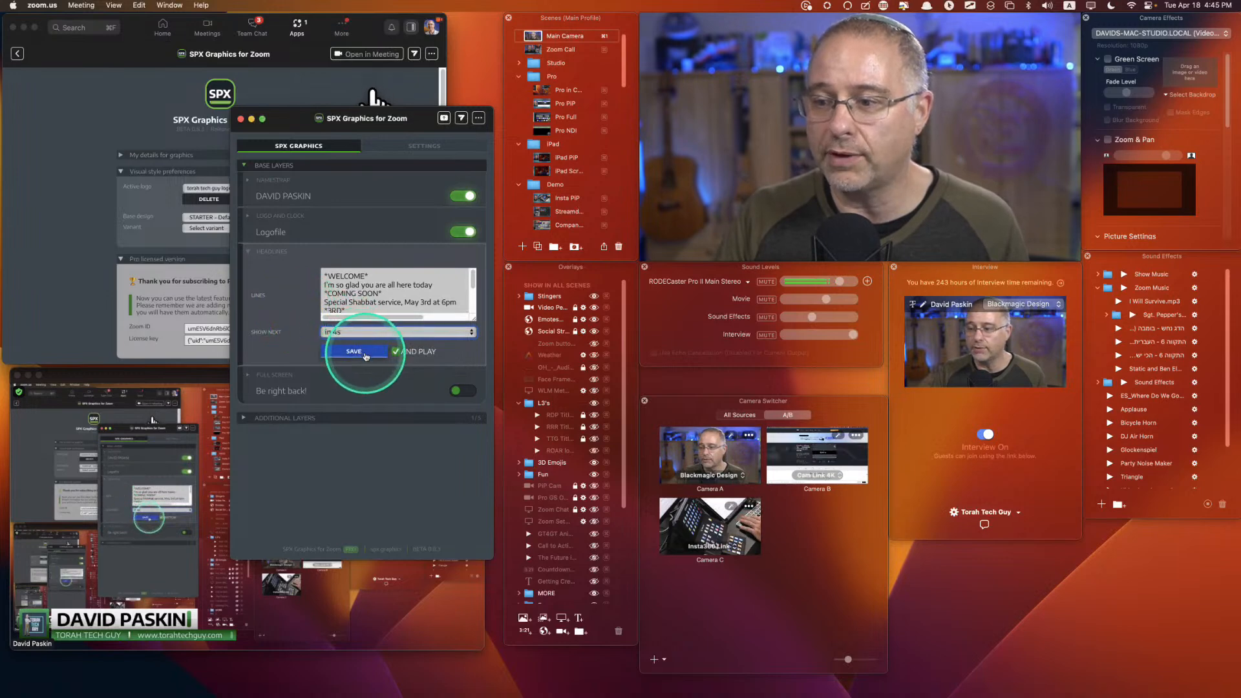
left_click(366, 354)
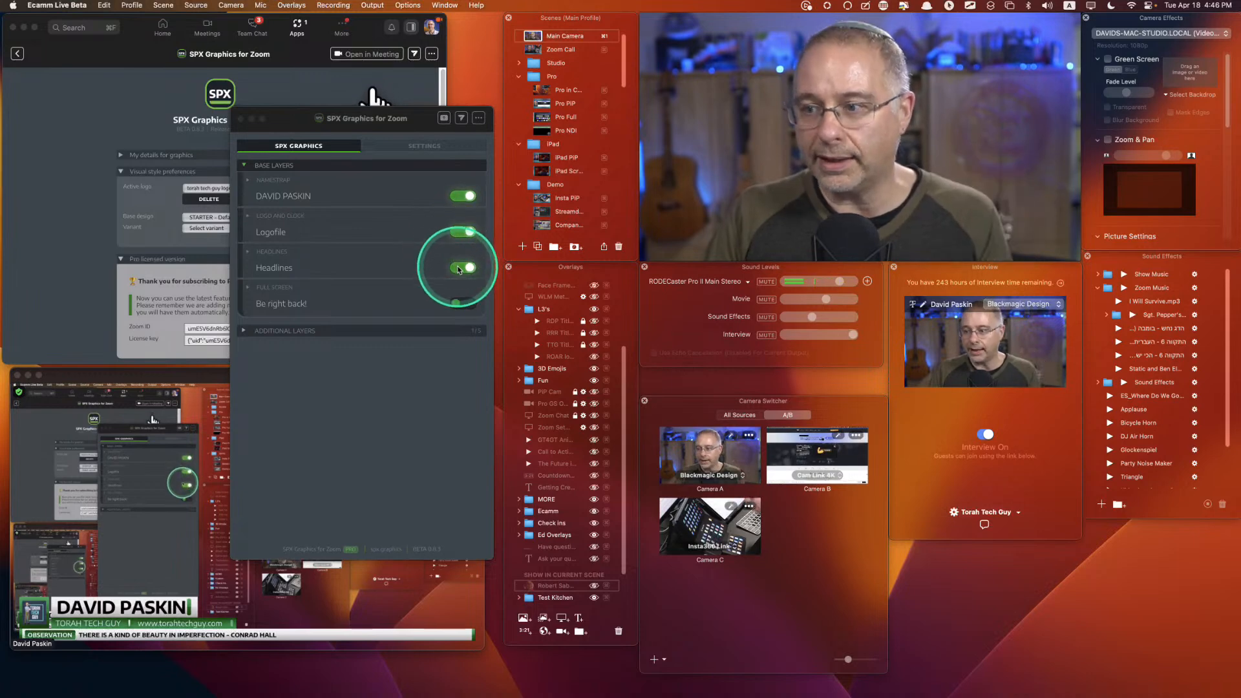
Turn off the logo, namestrap and headlines graphics and set the camera scene to Main Camera
left_click(459, 266)
left_click(460, 231)
left_click(460, 196)
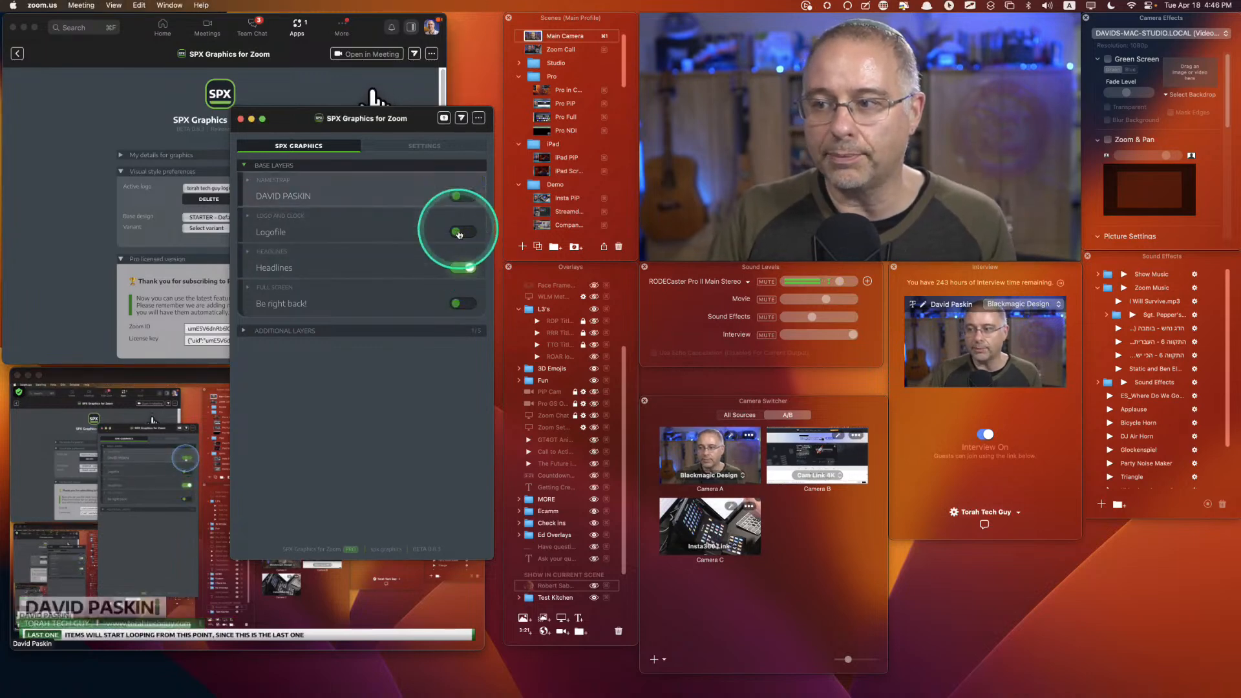
left_click(459, 274)
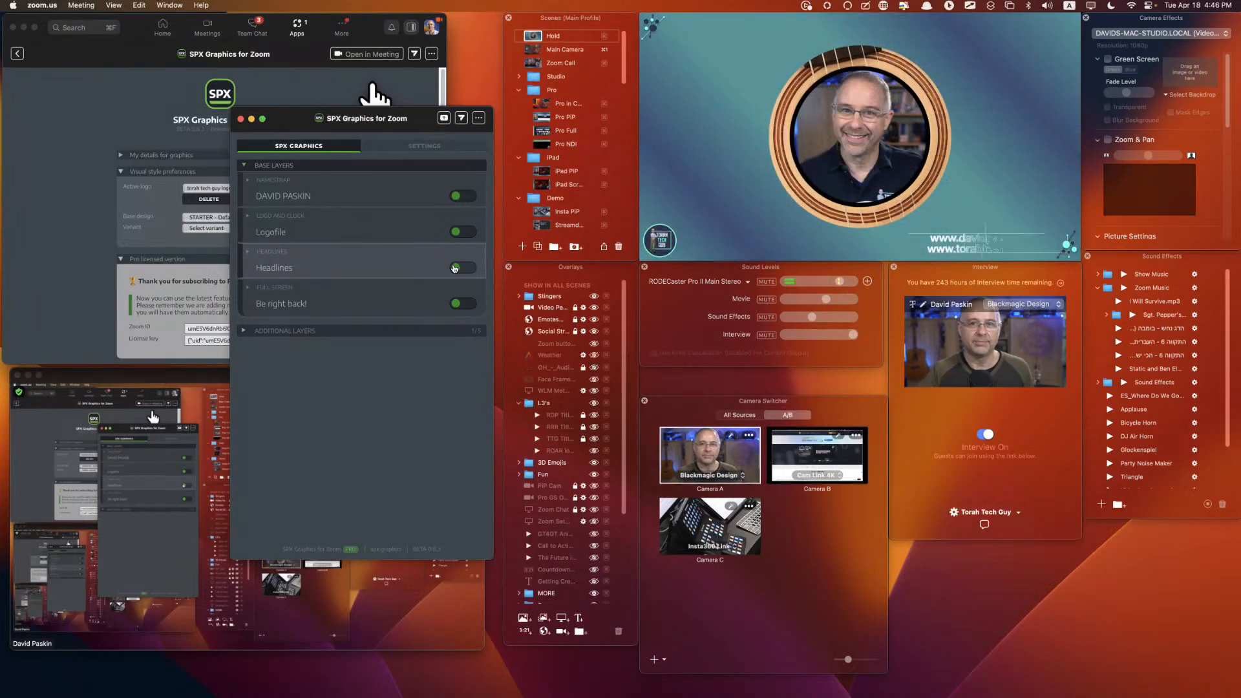
key("super+1")
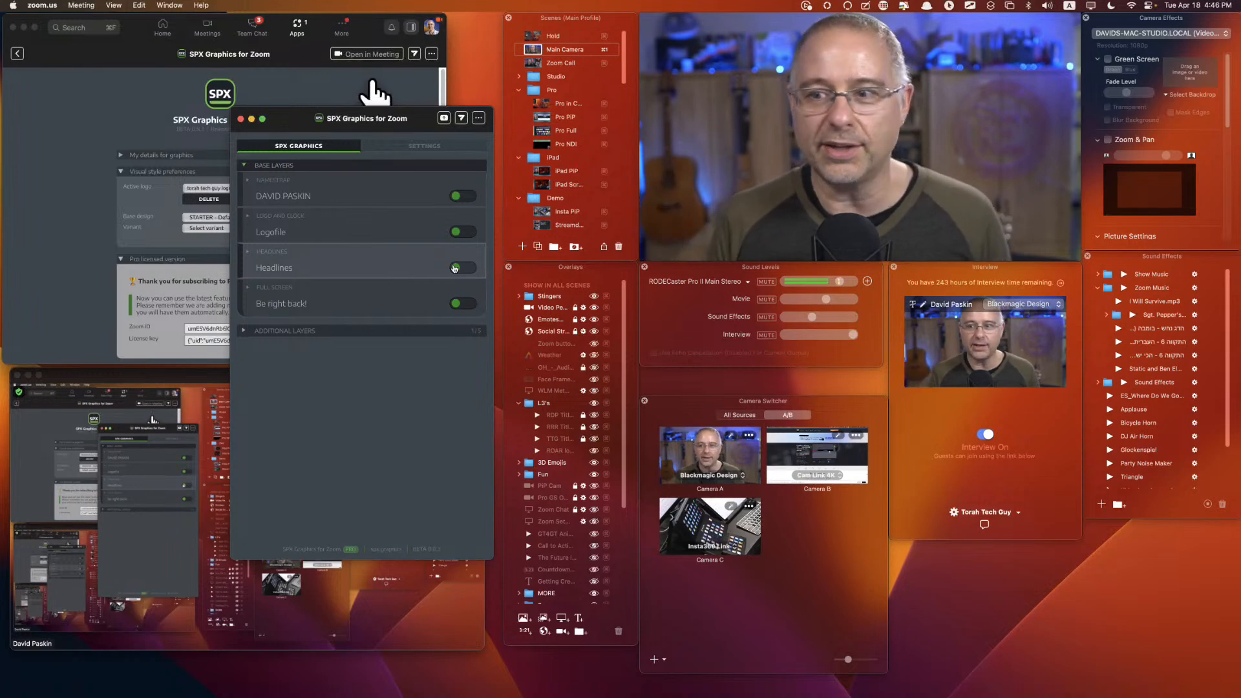
Set the full-screen graphic's headline to "Shabbat Shalom" and message to "Our service will be starting soon", and save it with play enabled
left_click(269, 291)
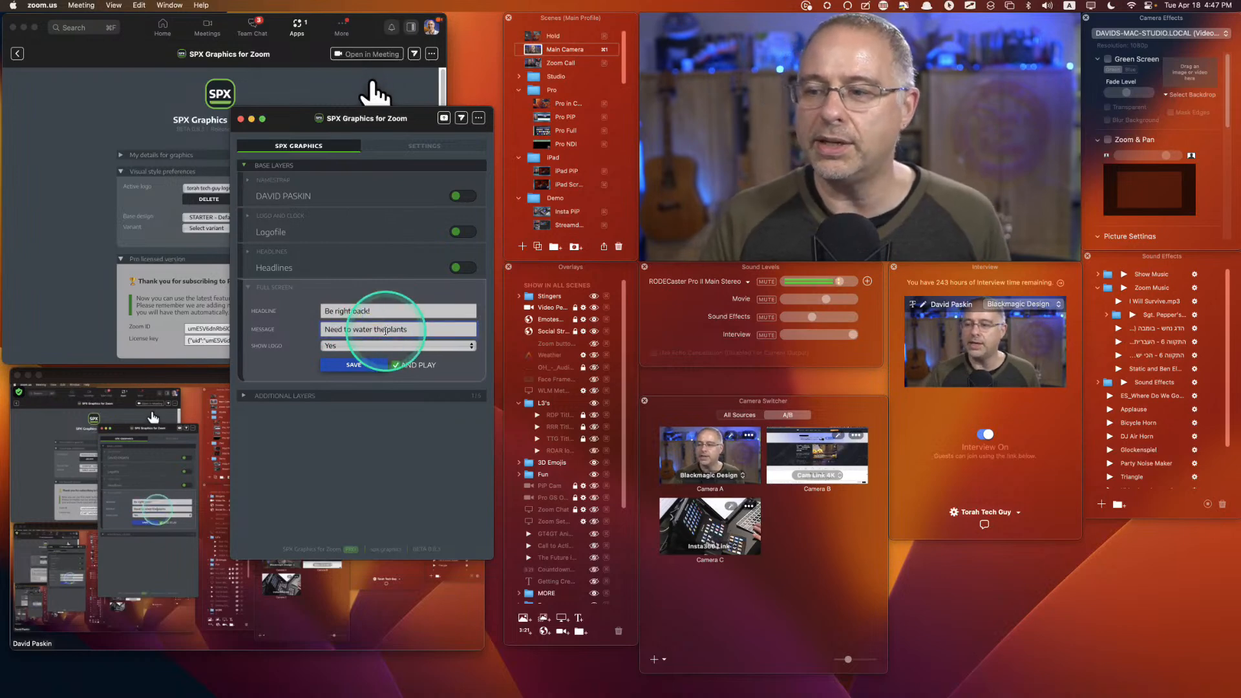
left_click(373, 312)
triple_click(370, 310)
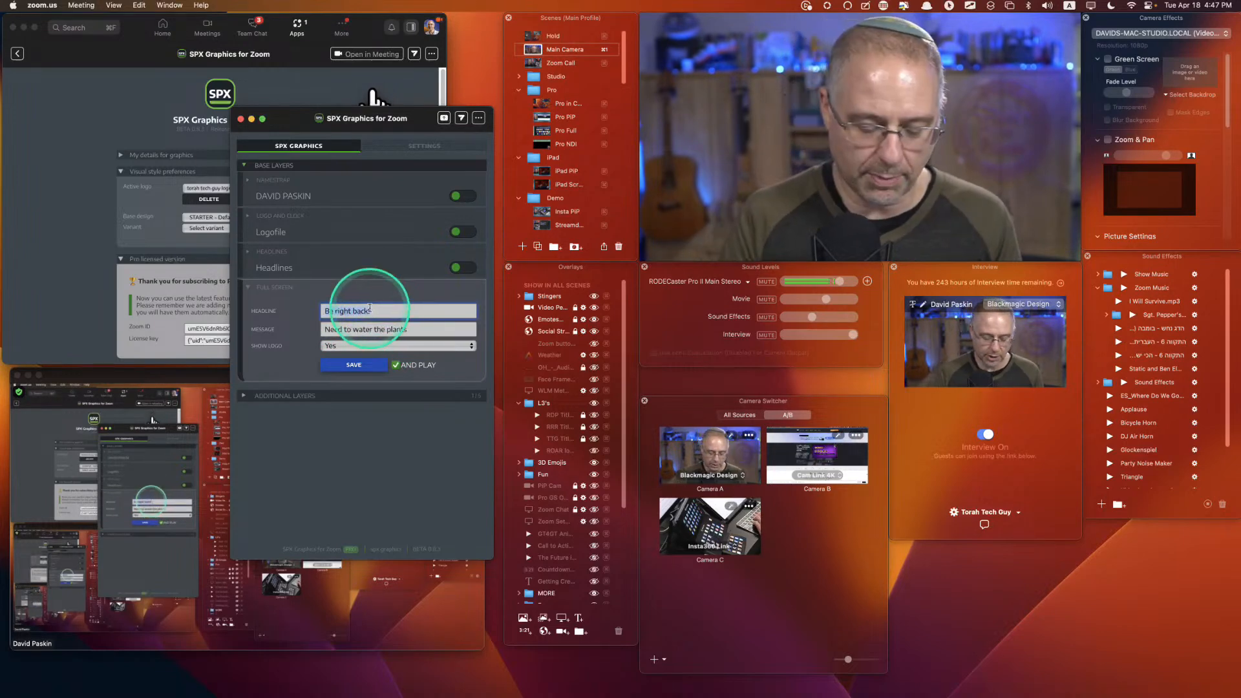
type("Shabbat Shalom")
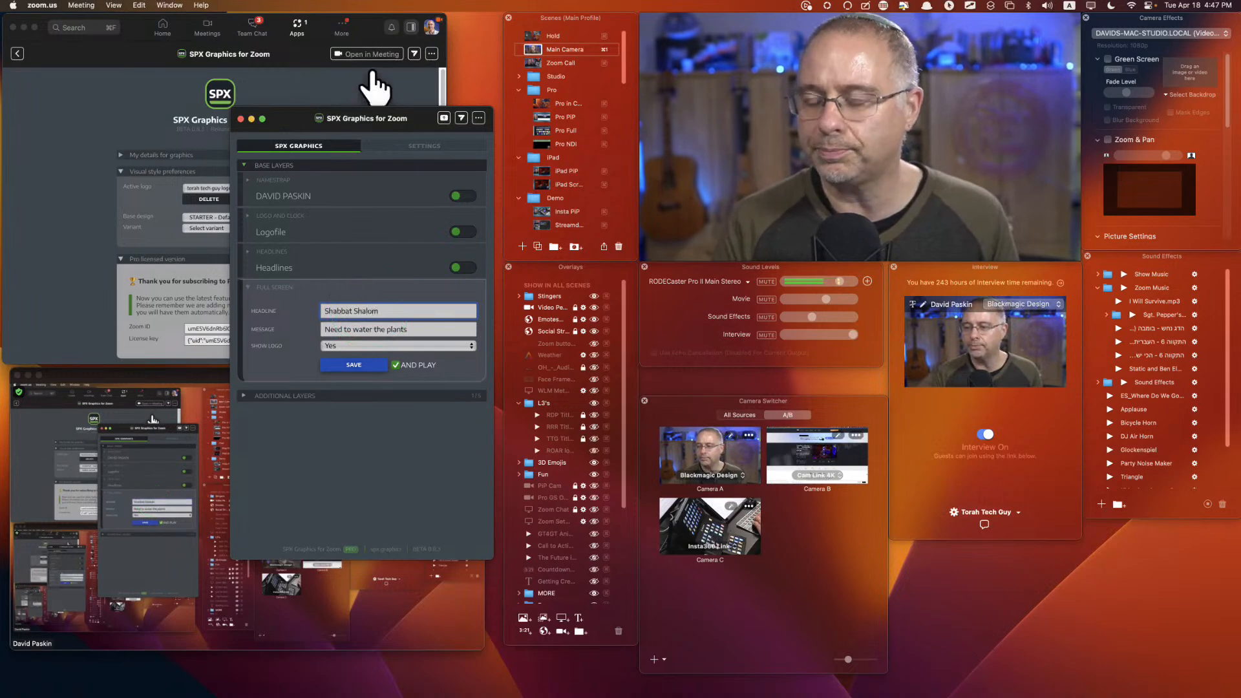
triple_click(367, 330)
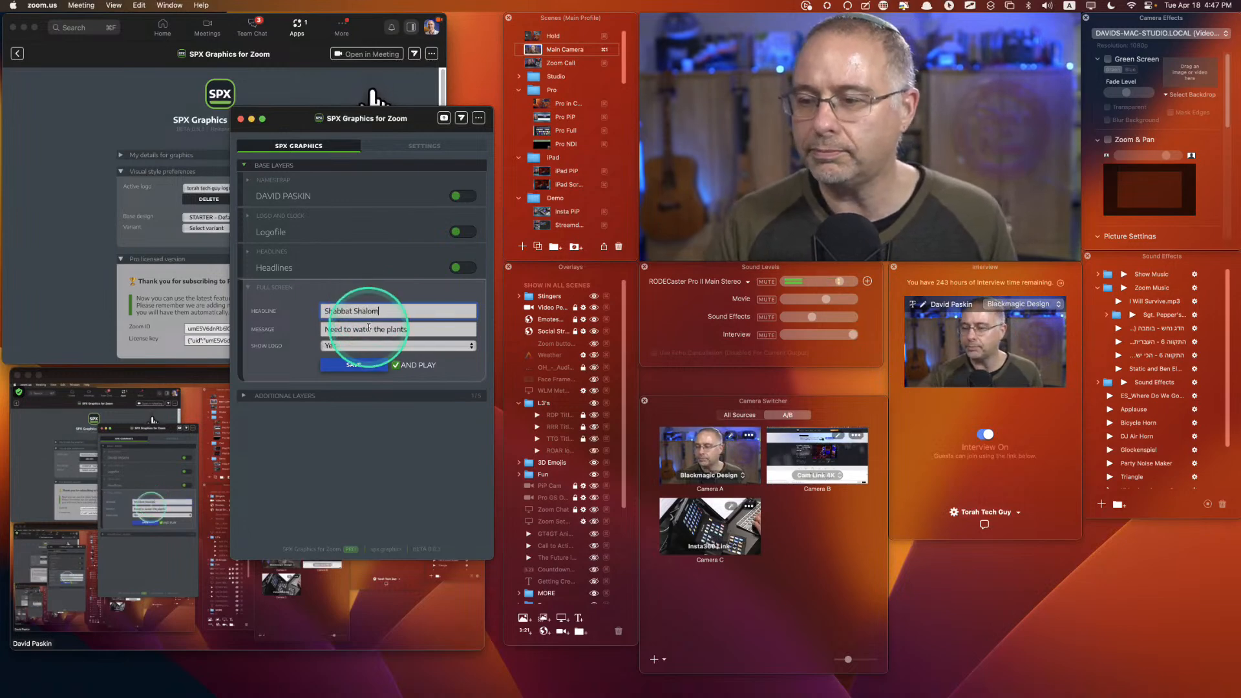
type("We")
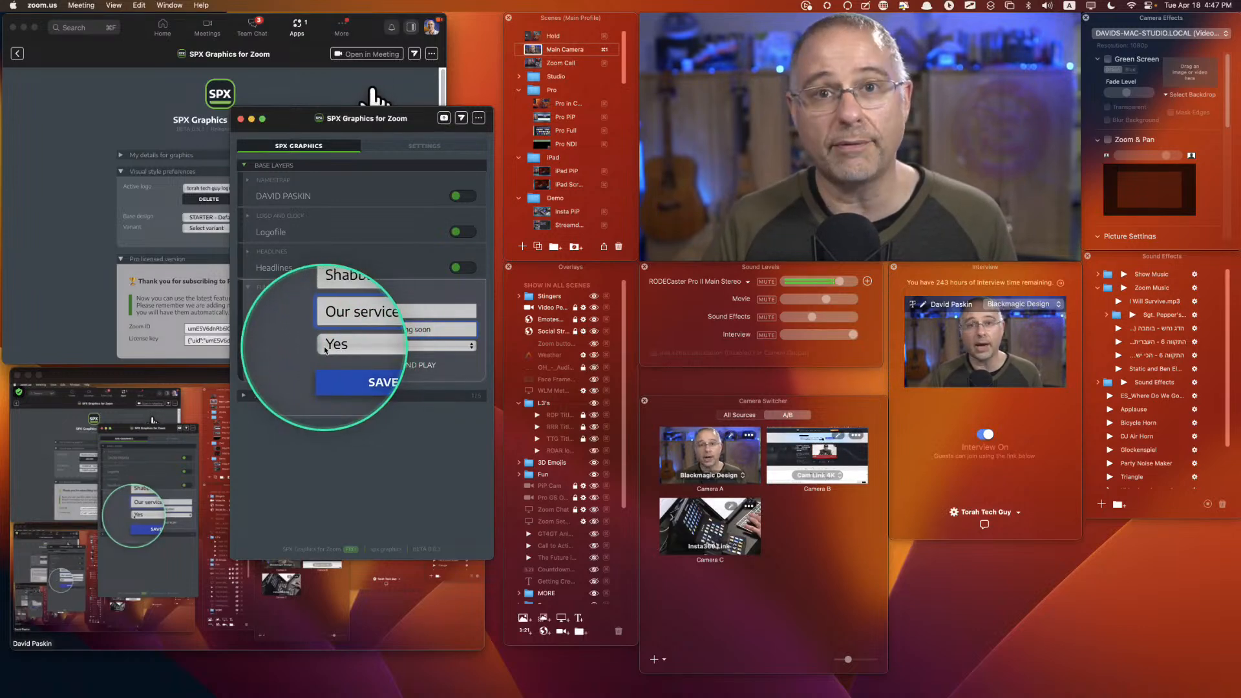
left_click(355, 372)
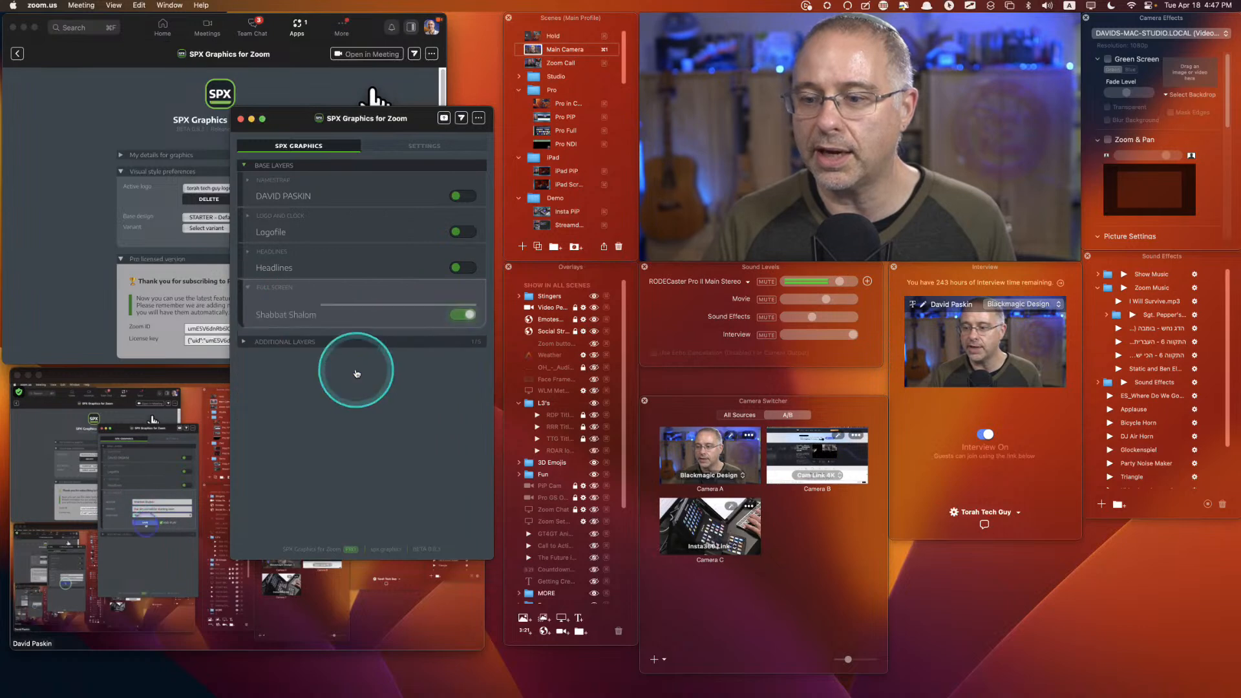
Move the SPX Graphics window clear of the full-screen message in the meeting video, and turn that graphic off
left_click_drag(372, 108, 784, 118)
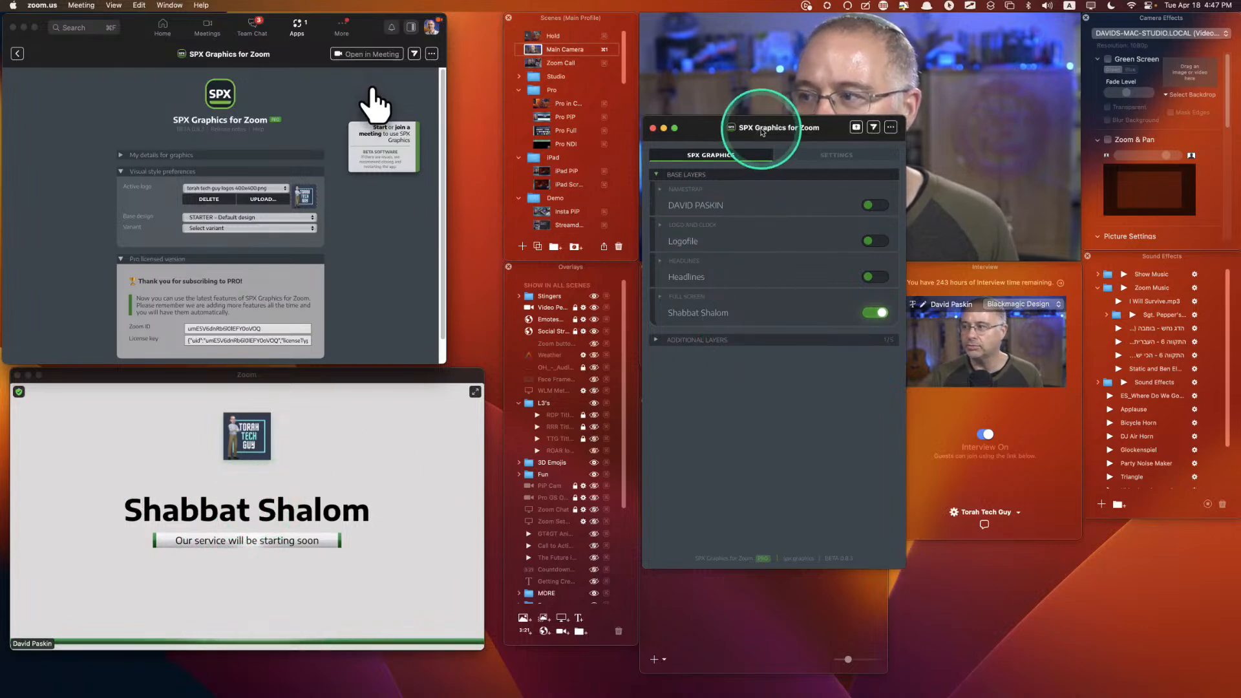
left_click_drag(758, 135, 487, 73)
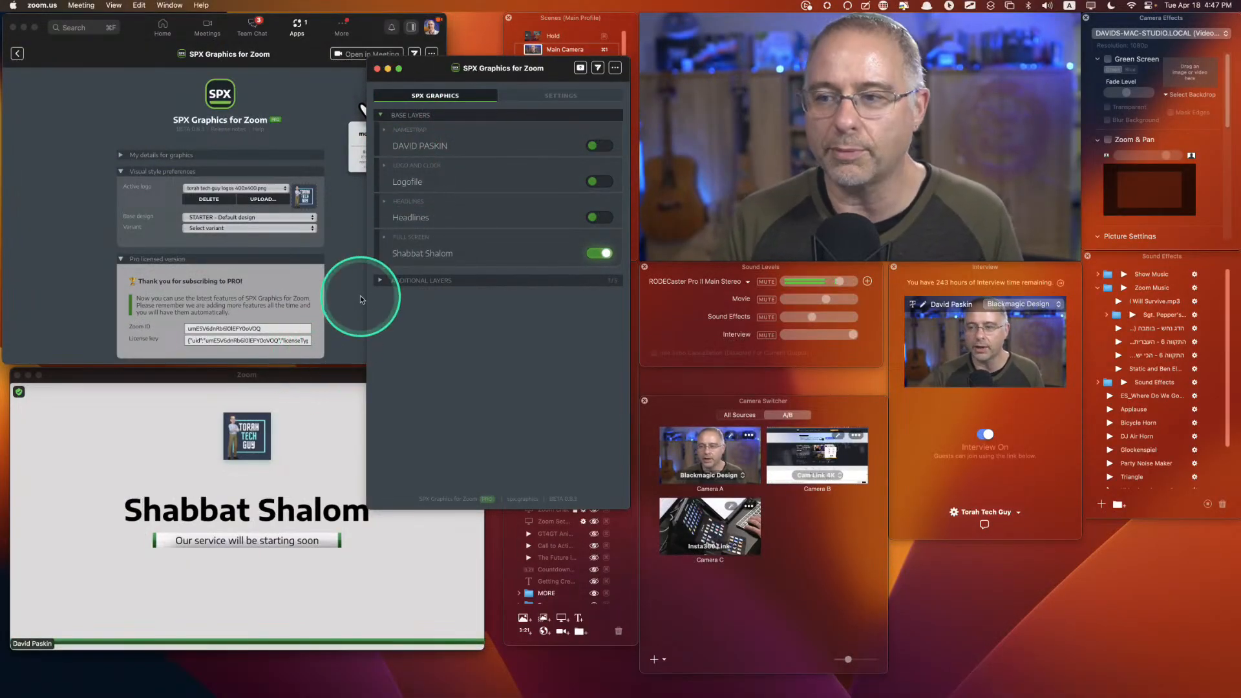
left_click(597, 254)
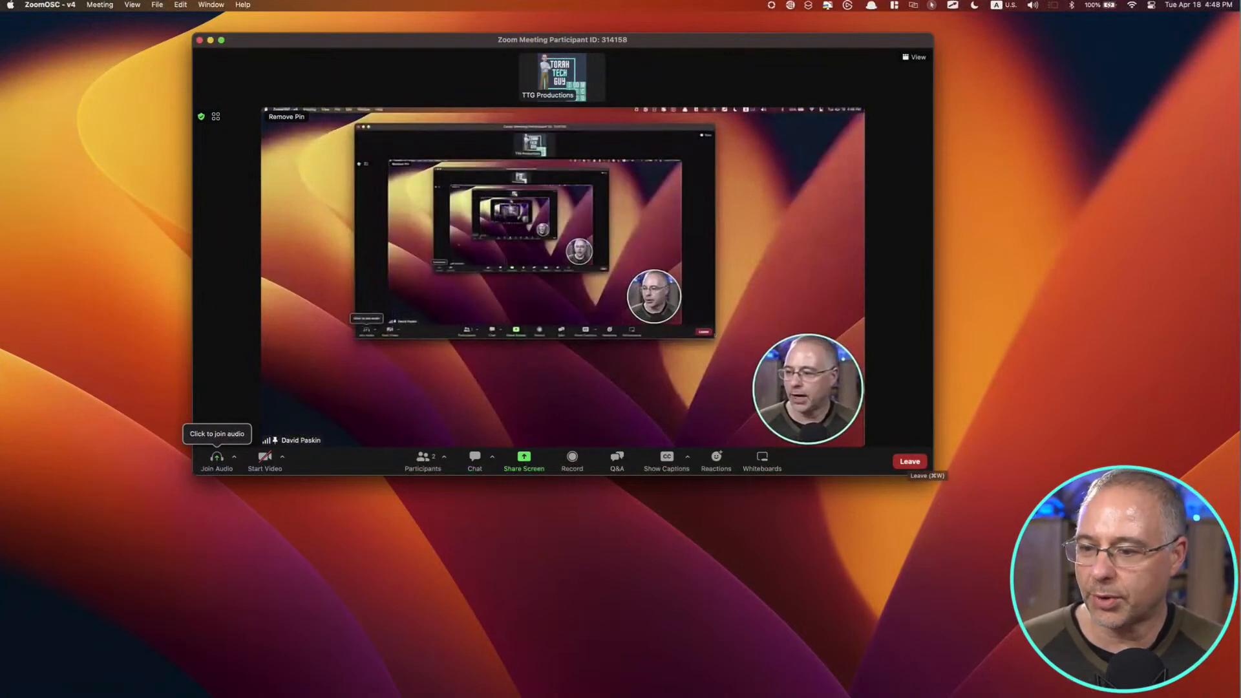
Switch to ZoomOSC and enlarge its meeting window
left_click_drag(929, 474, 1103, 660)
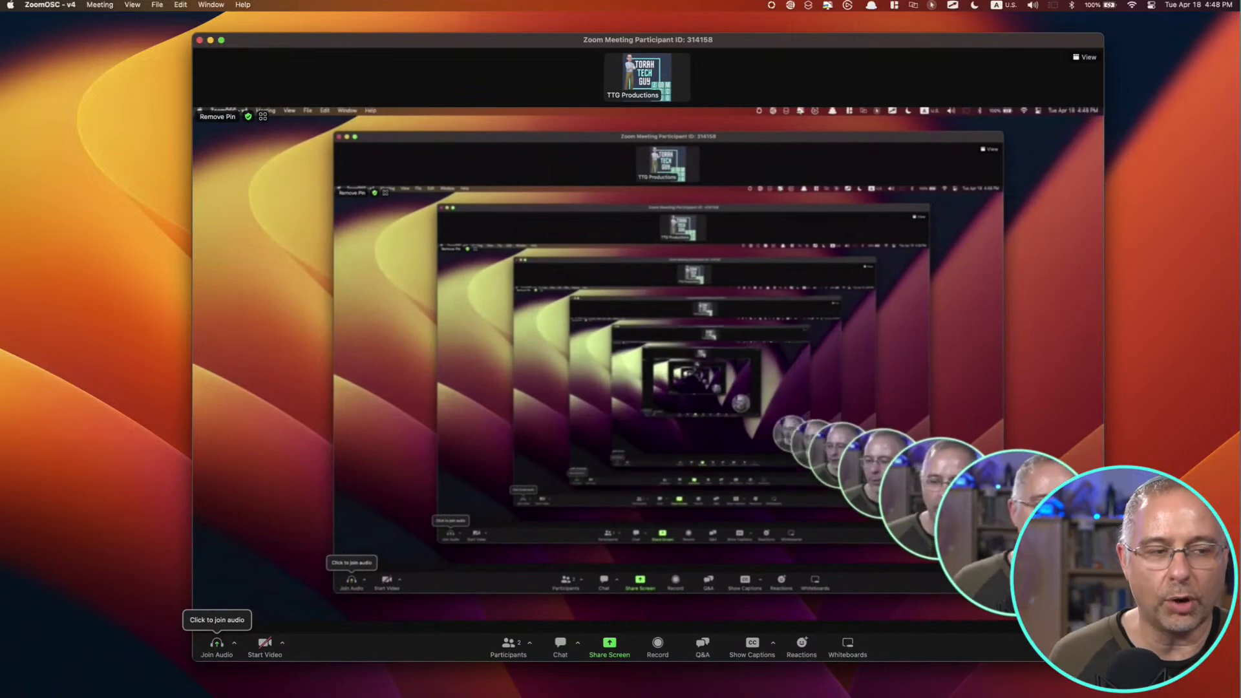